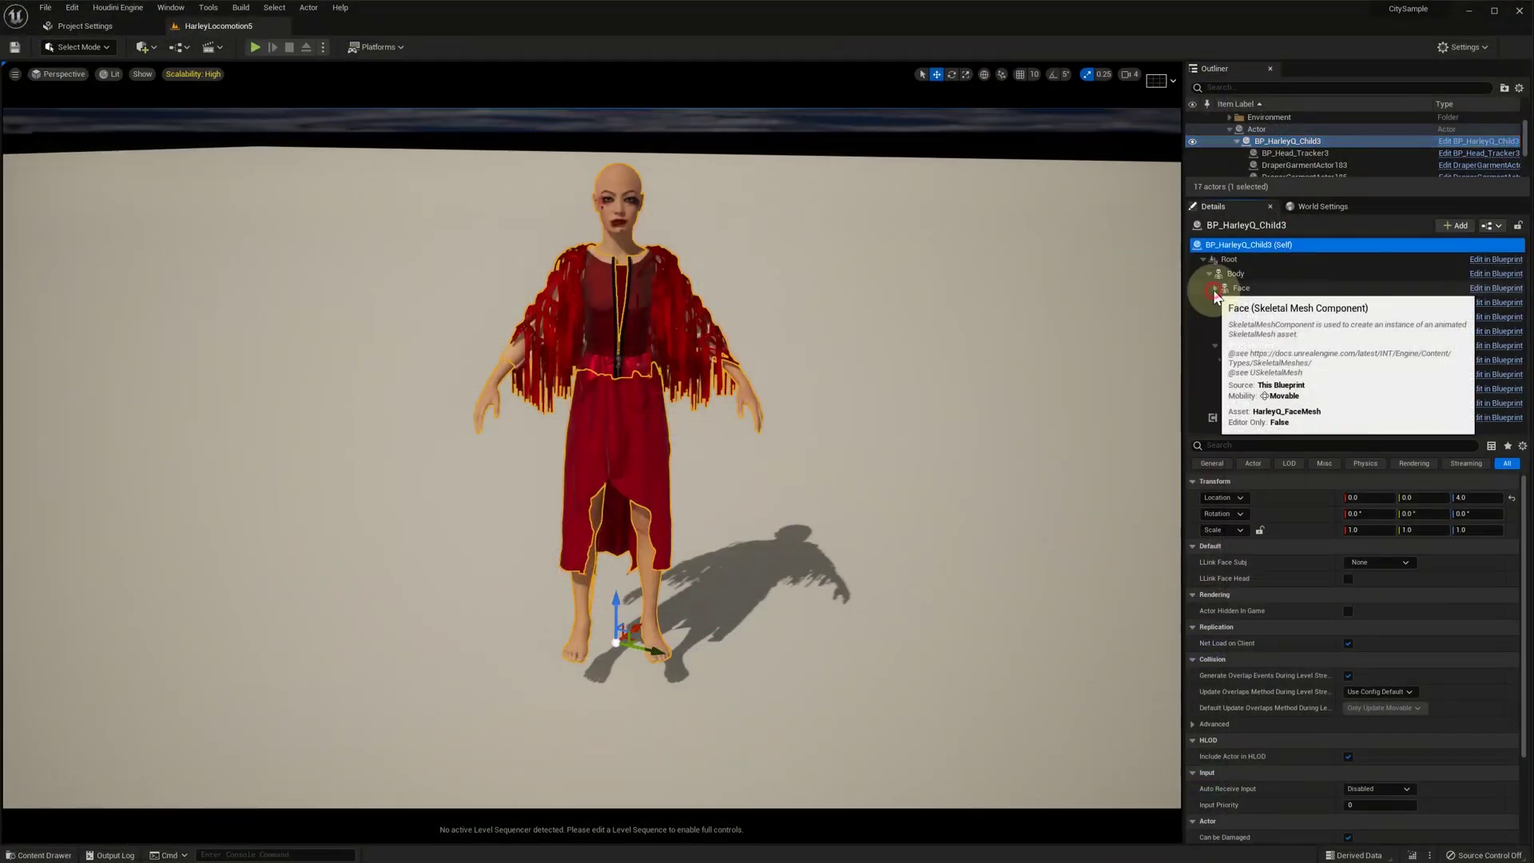
Inspect Garment0's and then Garment1's Draper settings, showing the womens-harleyquinnjacket2 cache folder.
{"action": "left_click", "coordinate": [1215, 289]}
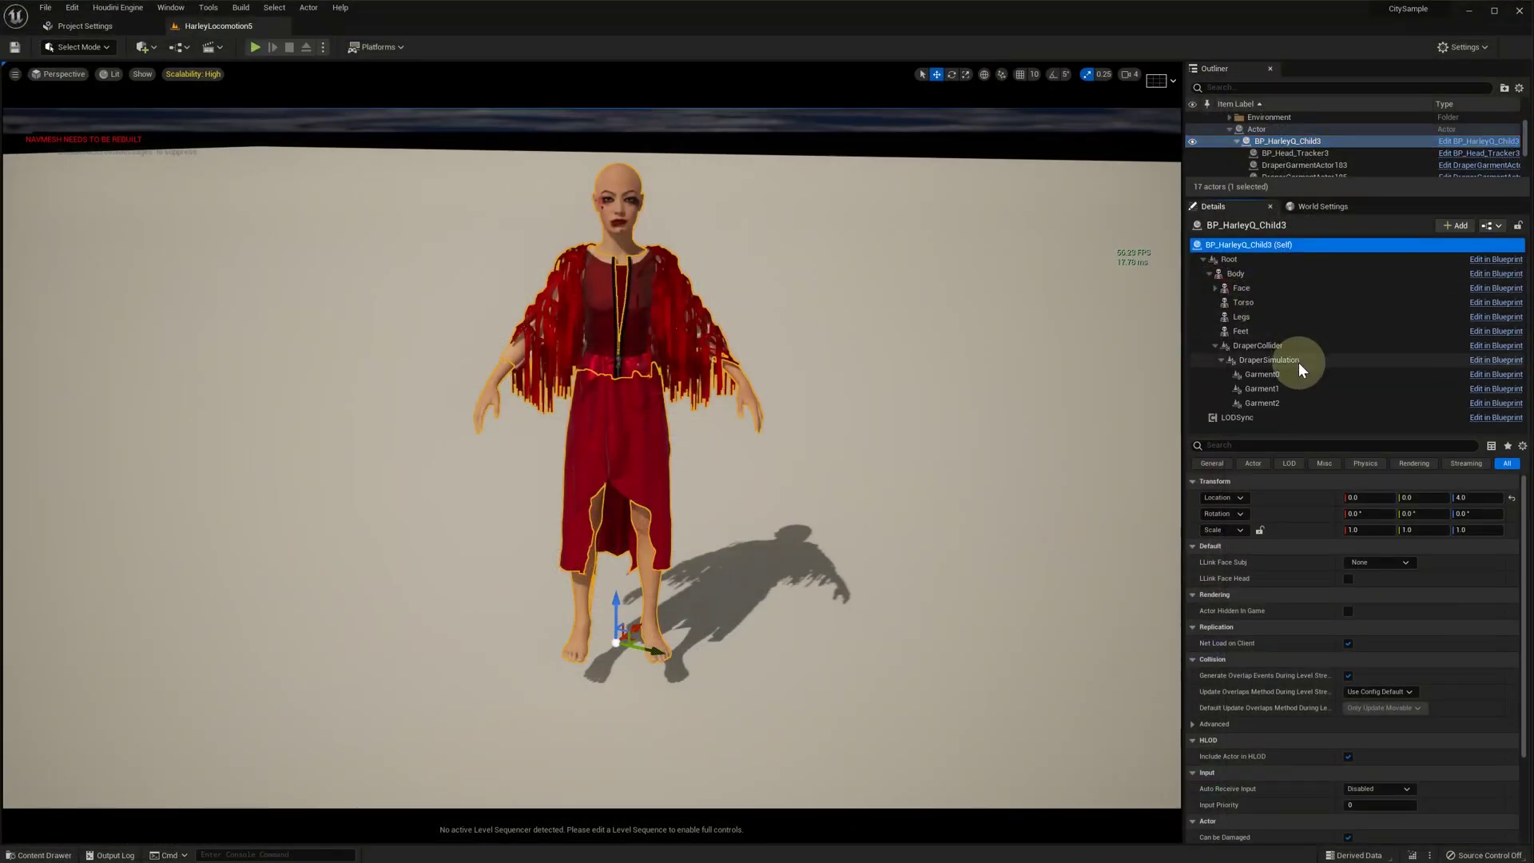
{"action": "left_click", "coordinate": [1278, 375]}
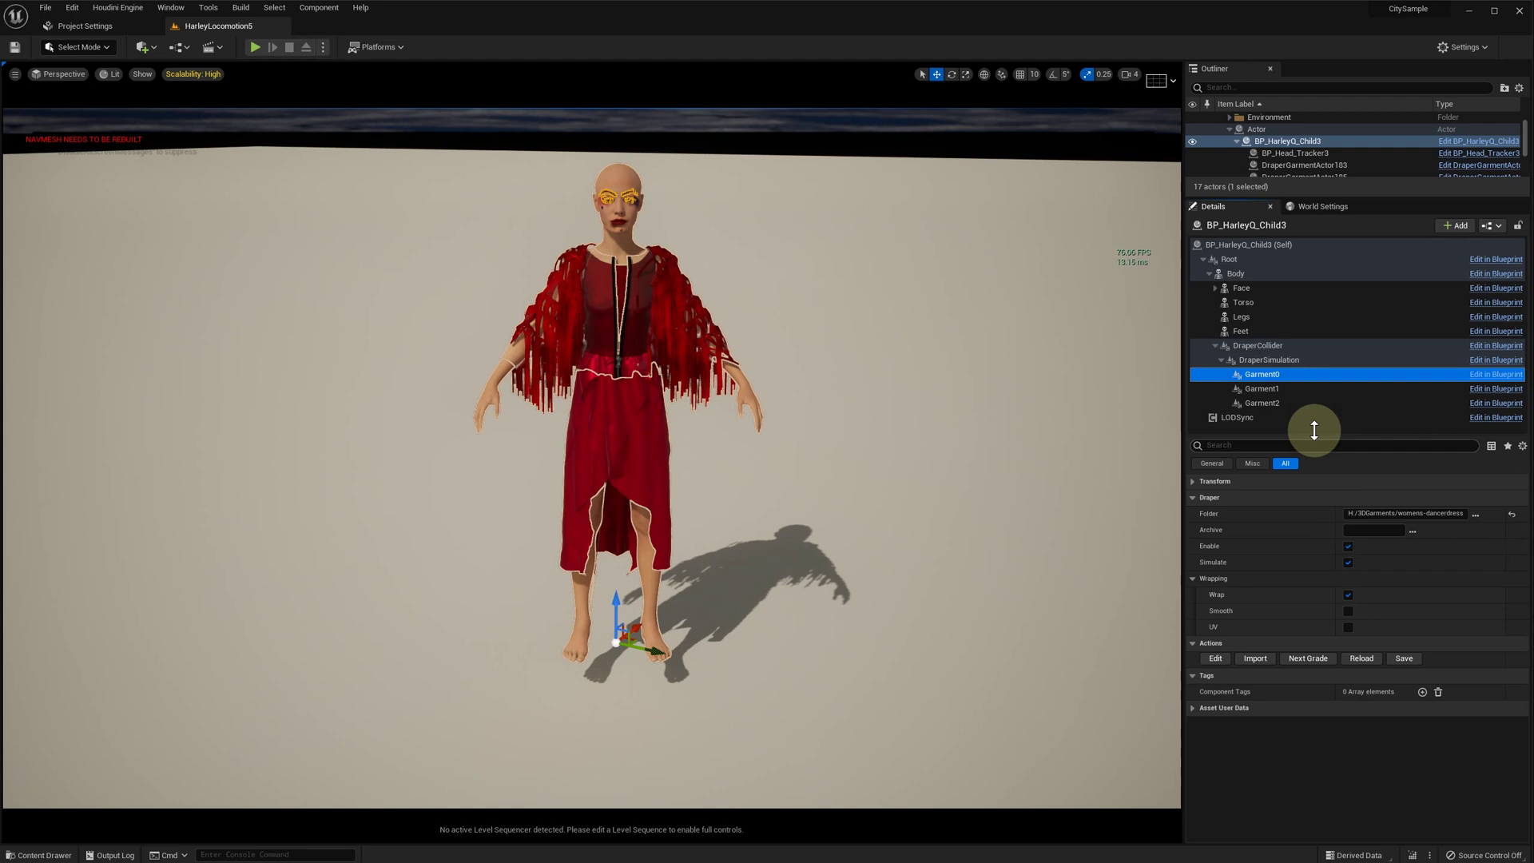
{"action": "left_click", "coordinate": [1285, 387]}
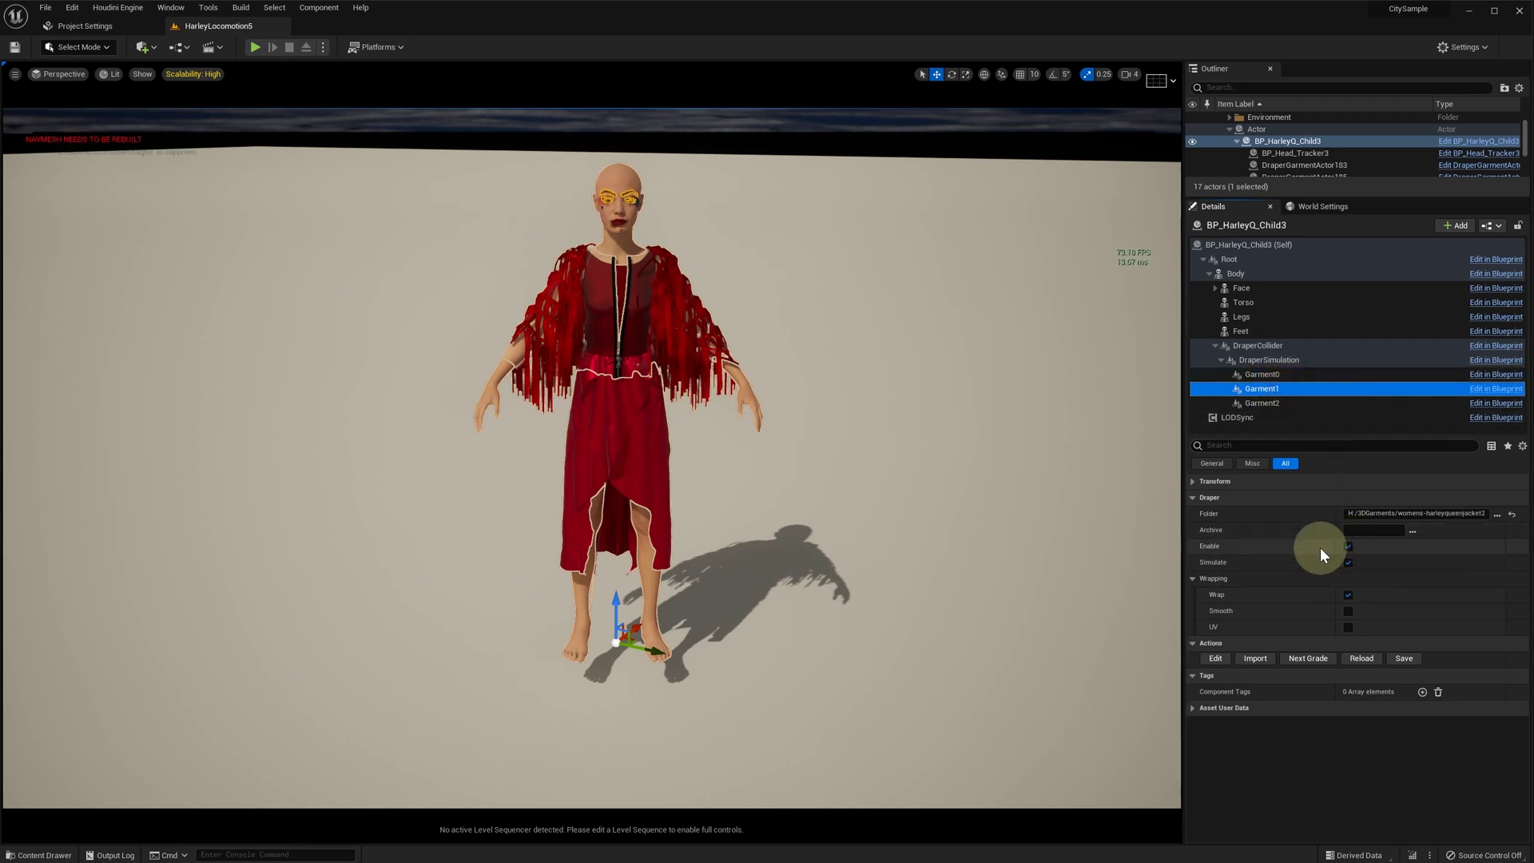
Open Ballet_Sequence in Sequencer, scrub through the dance, and rewind to frame 0.
{"action": "left_click", "coordinate": [1237, 140]}
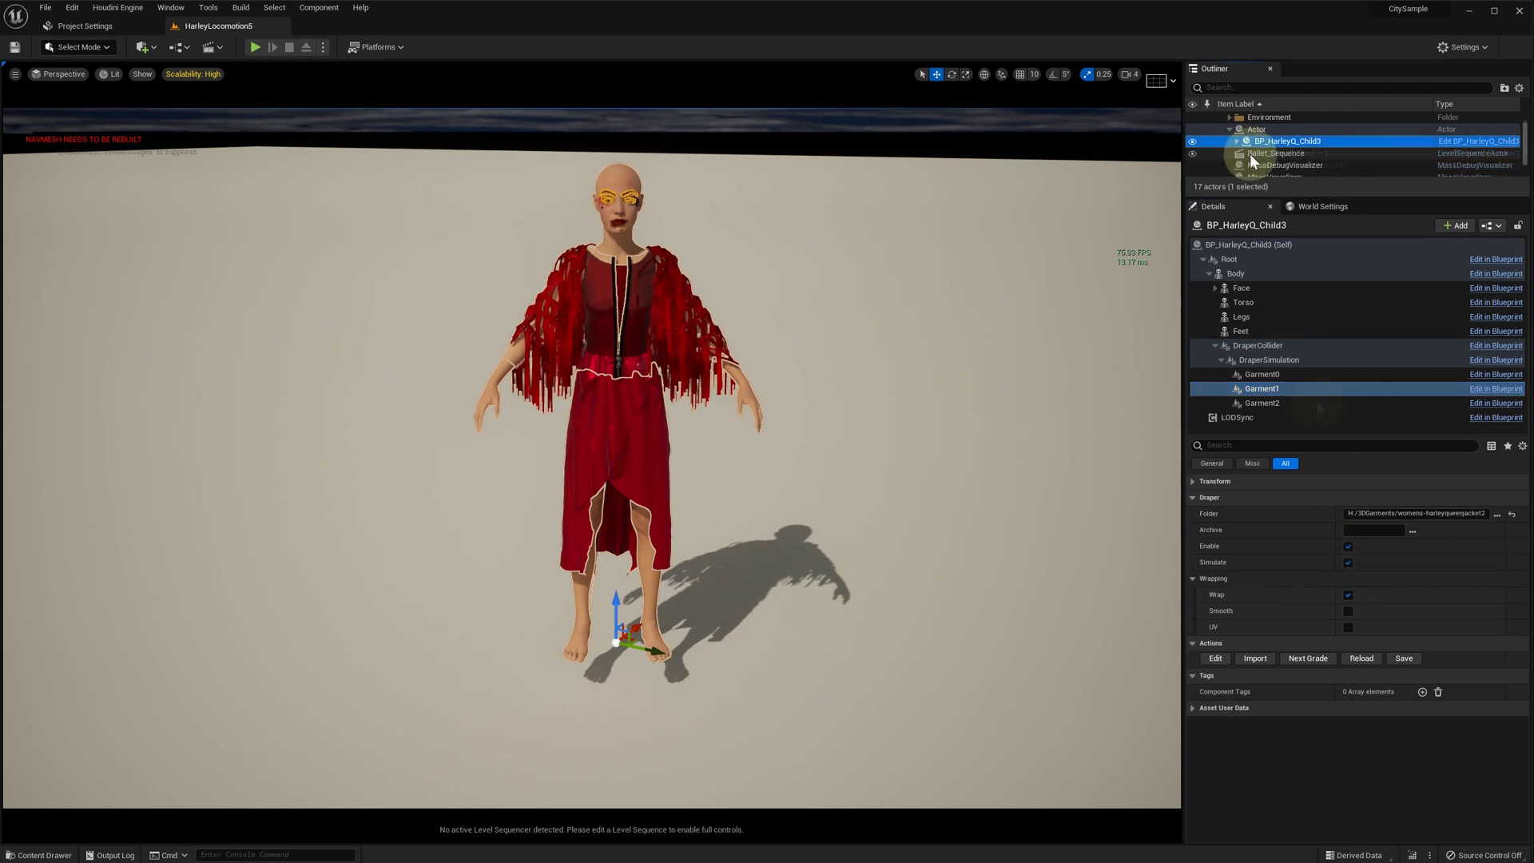
{"action": "left_click", "coordinate": [1251, 155]}
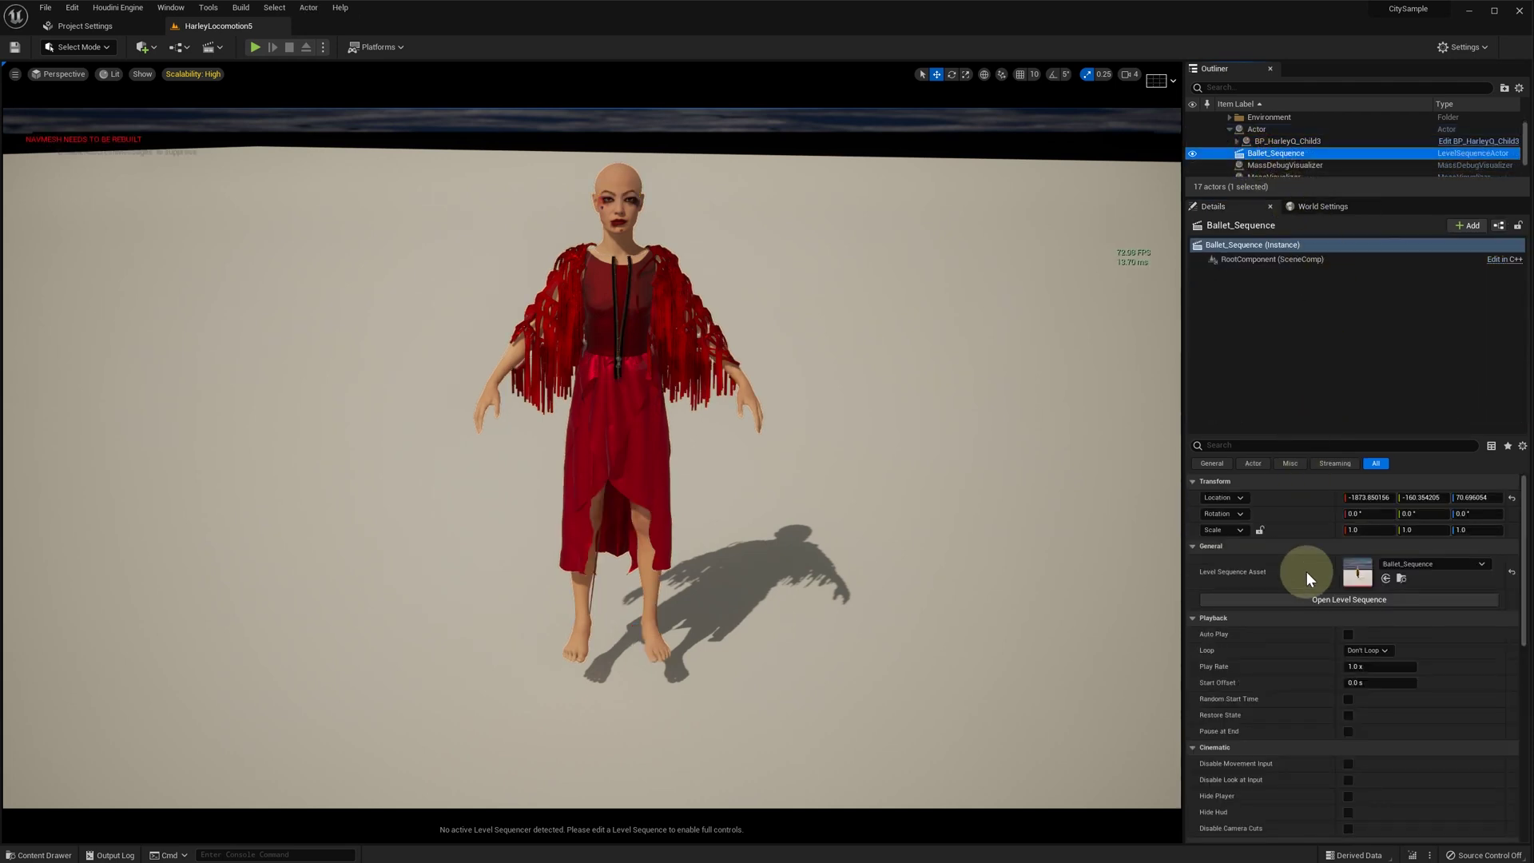
{"action": "left_click", "coordinate": [1321, 598]}
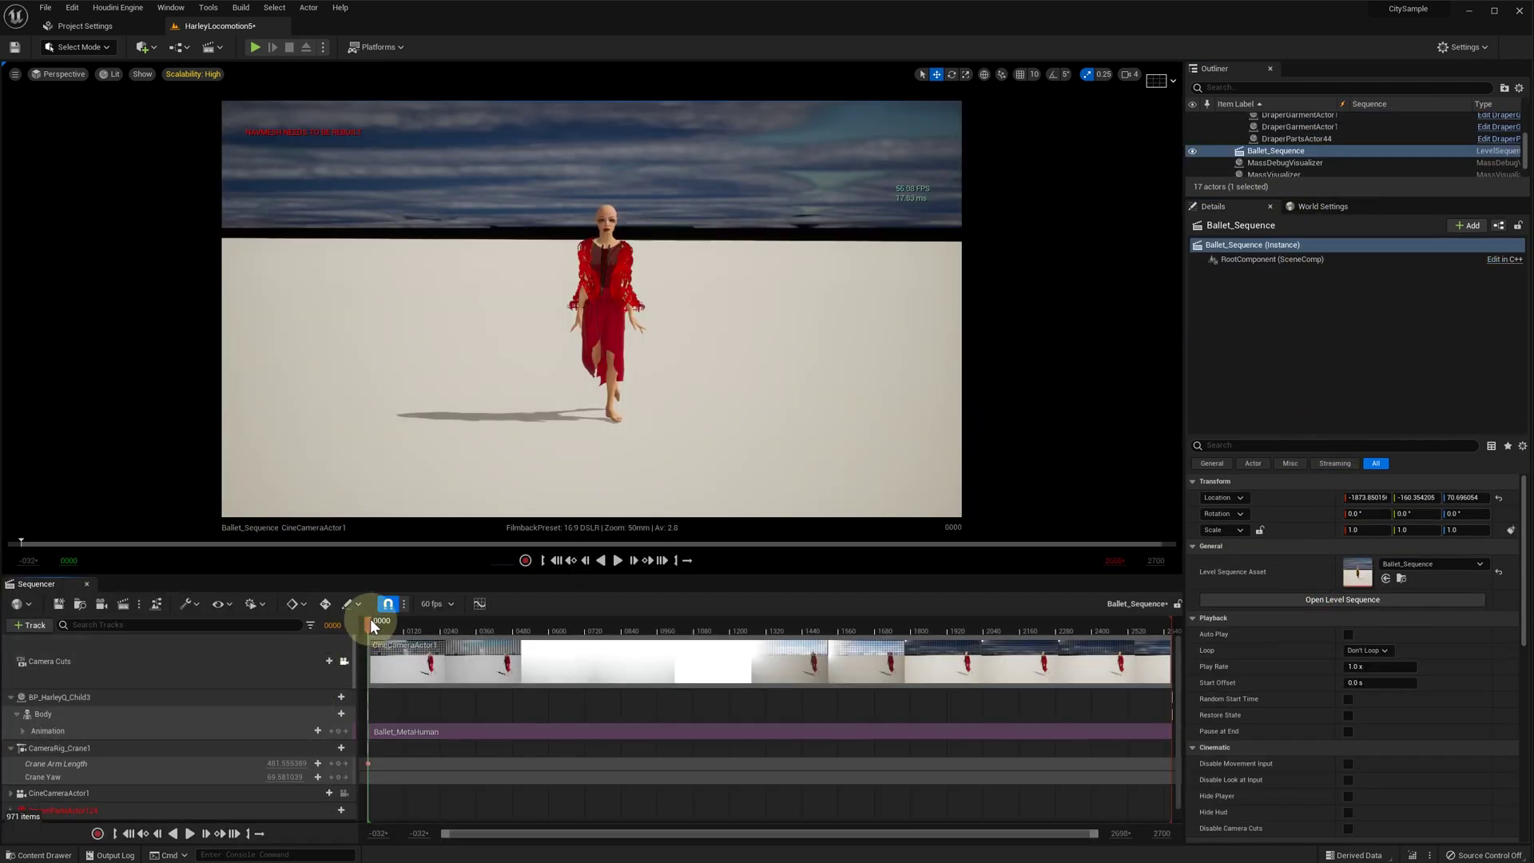
{"action": "left_click_drag", "start_coordinate": [371, 619], "coordinate": [1169, 626]}
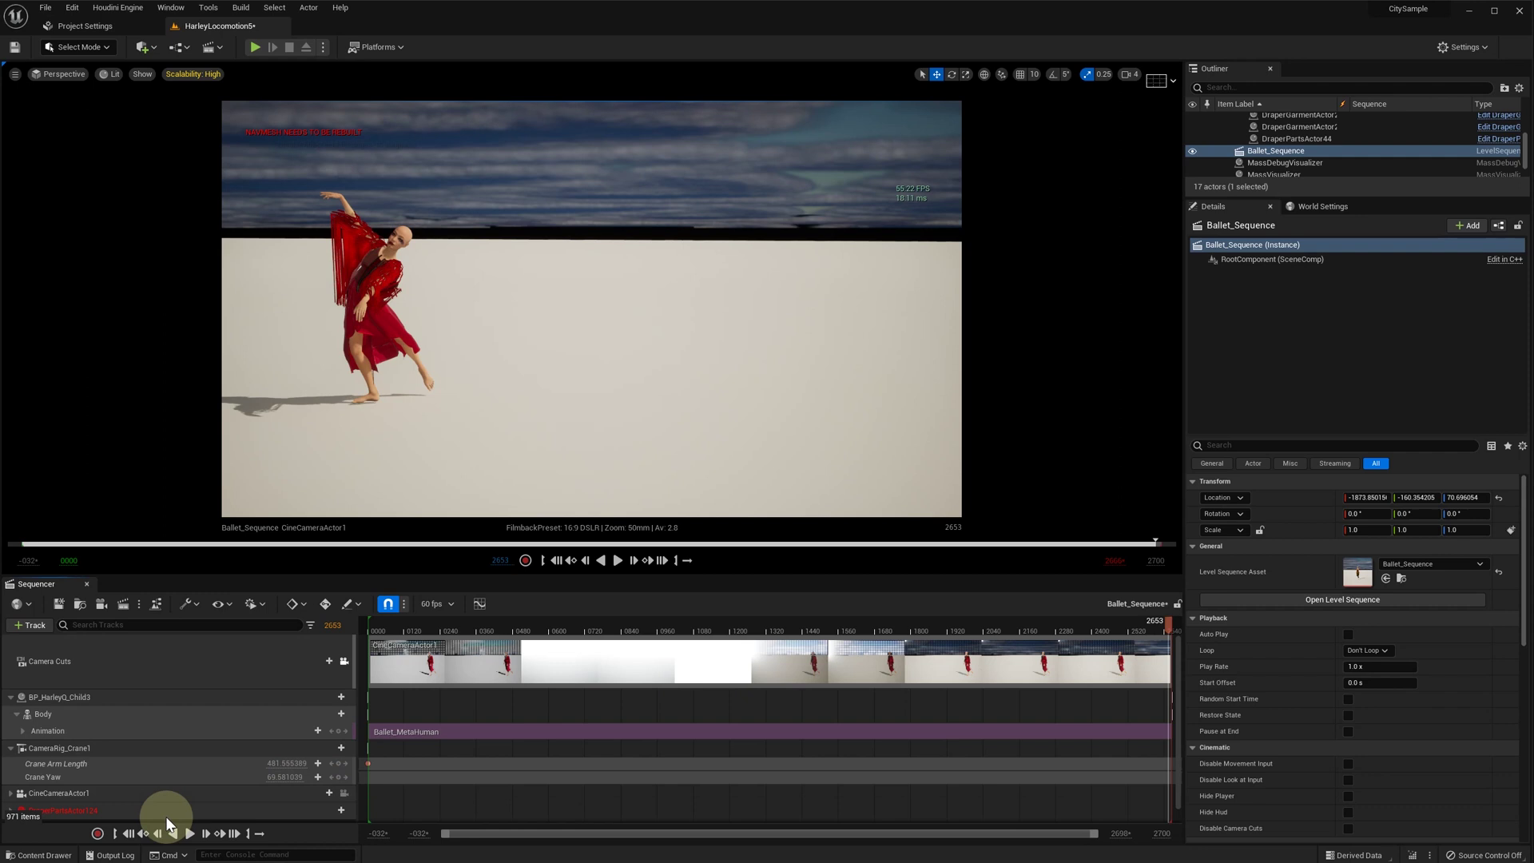
{"action": "left_click", "coordinate": [143, 819]}
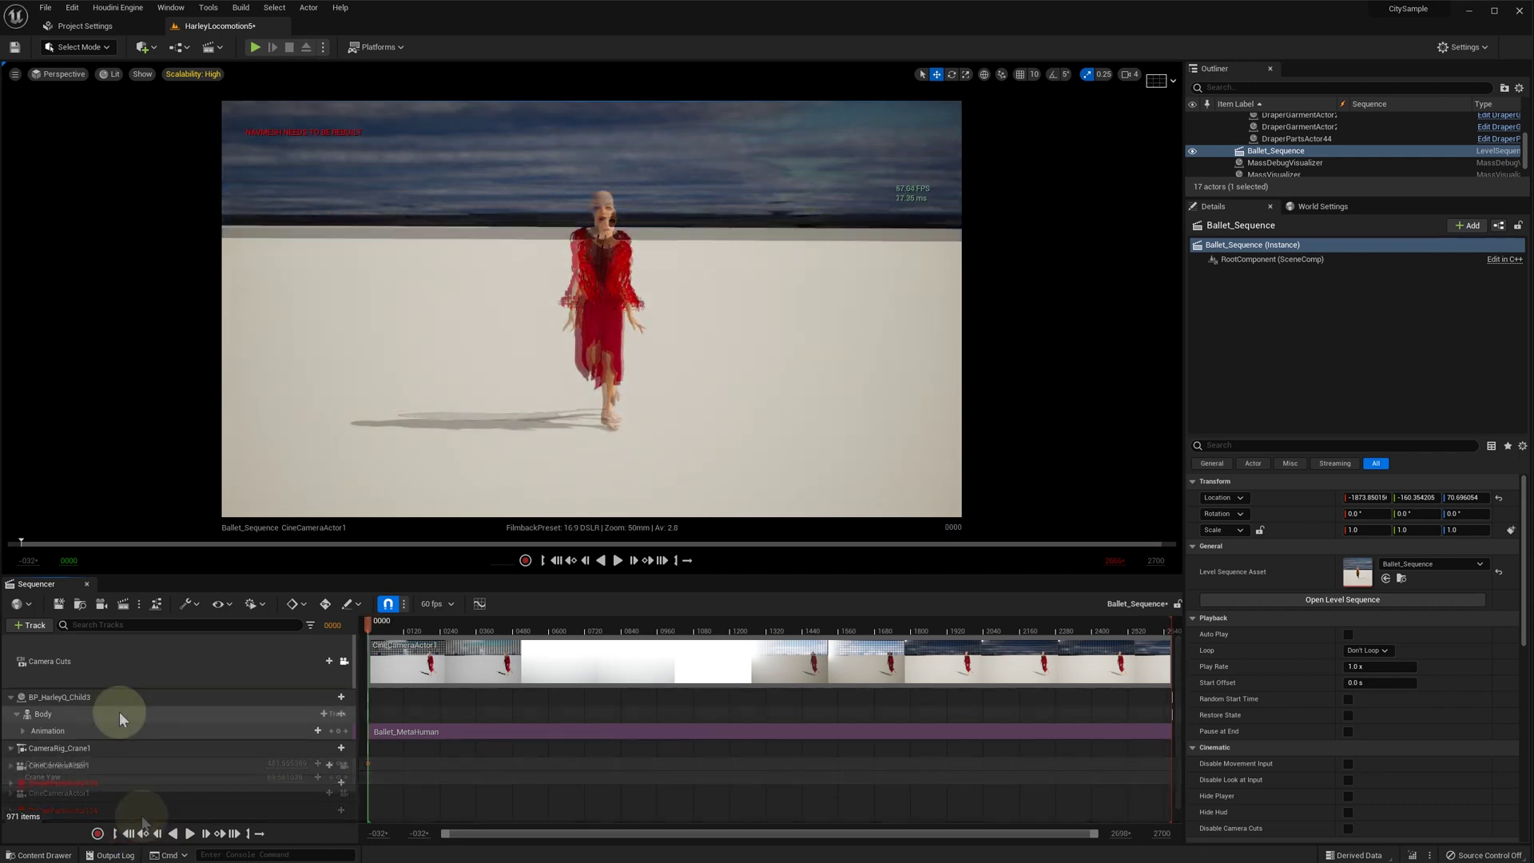
Add Garment0 and Garment1 component tracks to the dancer.
{"action": "left_click", "coordinate": [330, 696]}
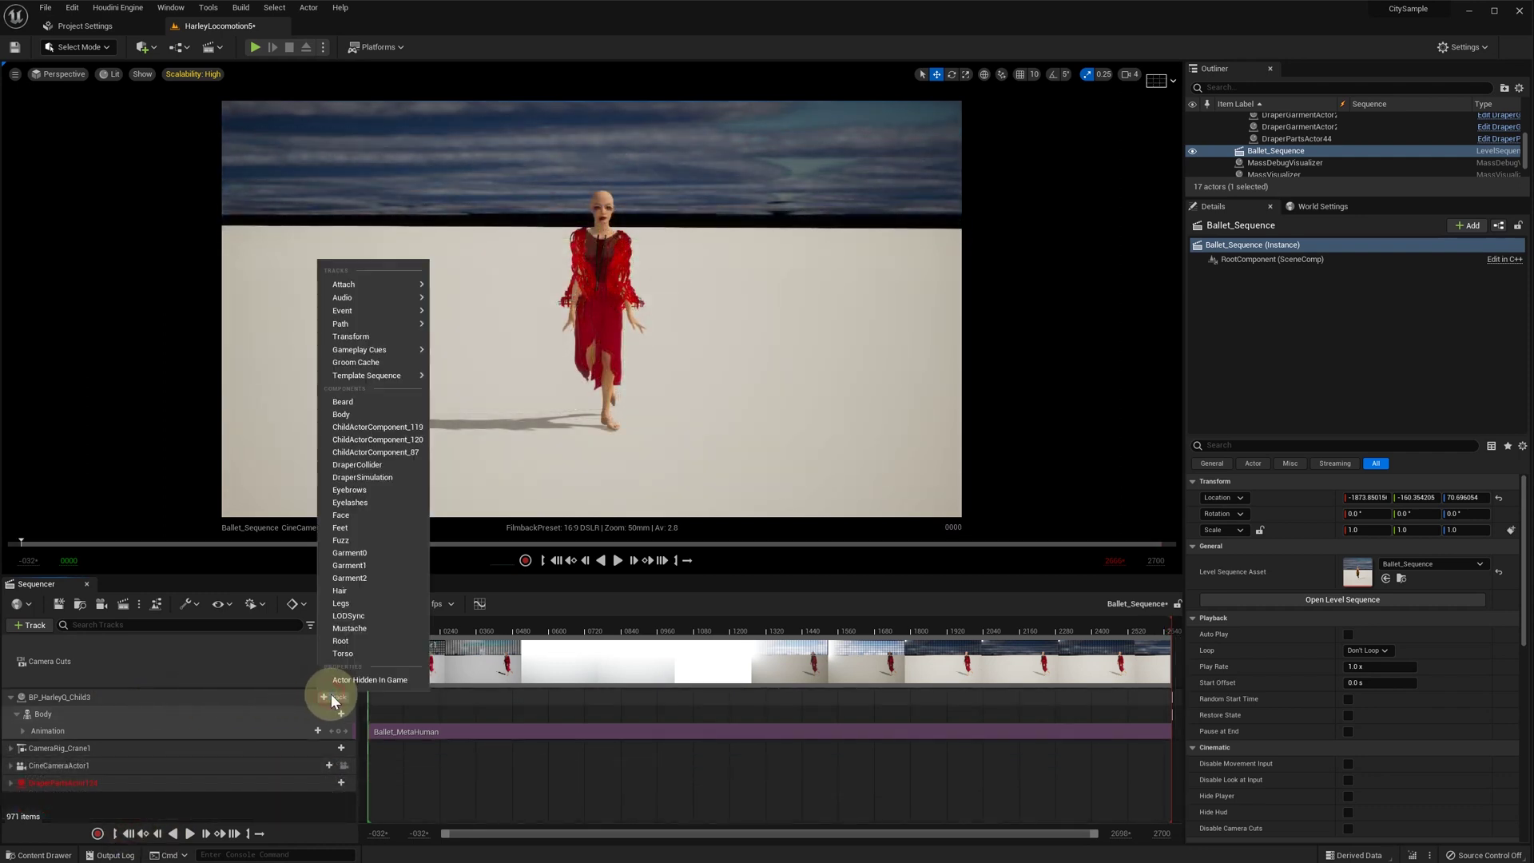
{"action": "left_click", "coordinate": [372, 551]}
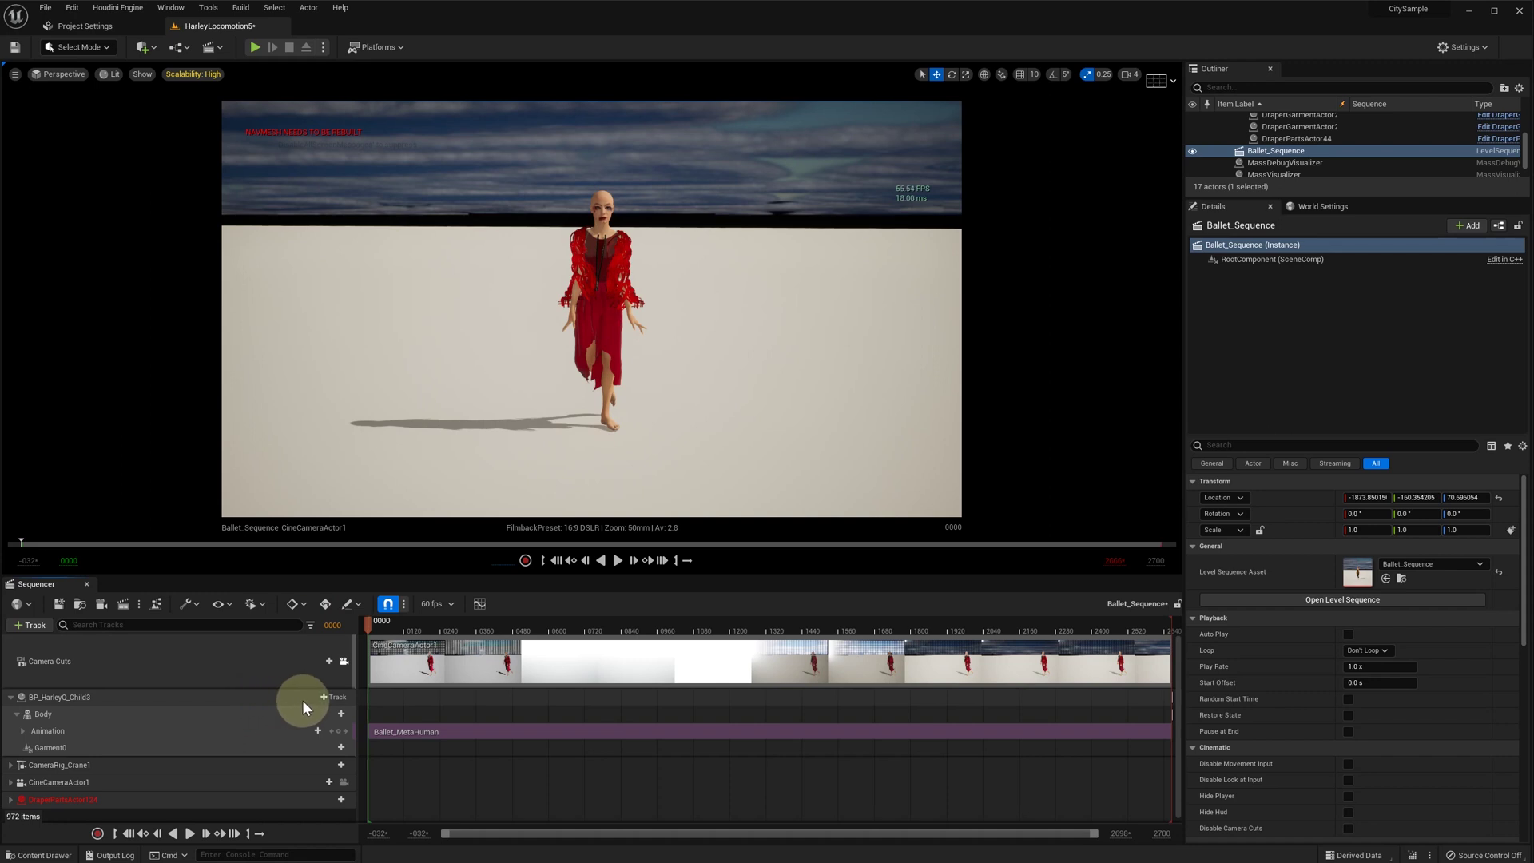
{"action": "left_click", "coordinate": [329, 697]}
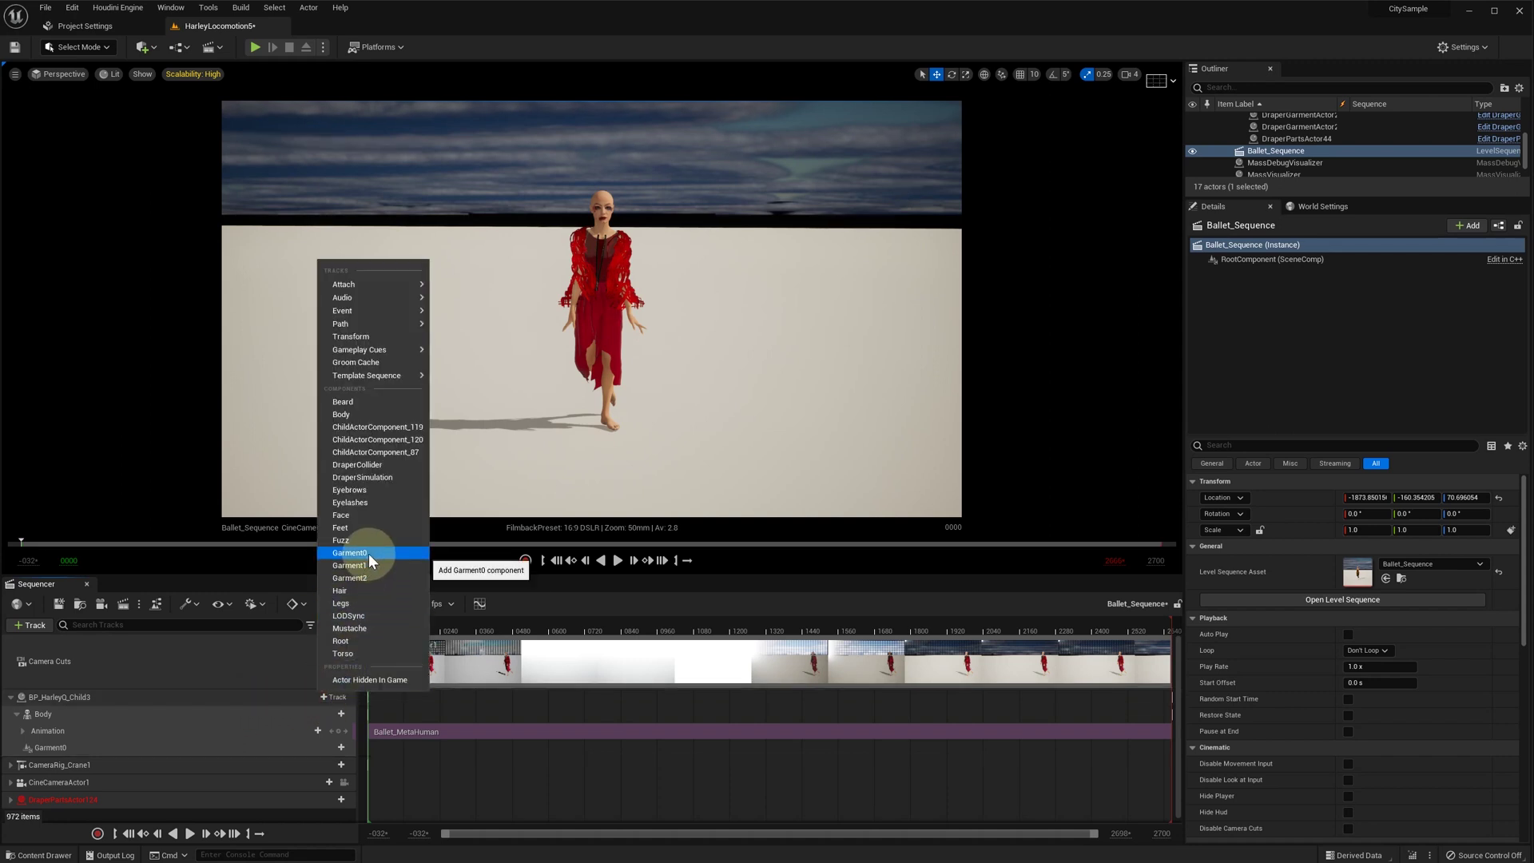
{"action": "left_click", "coordinate": [349, 565]}
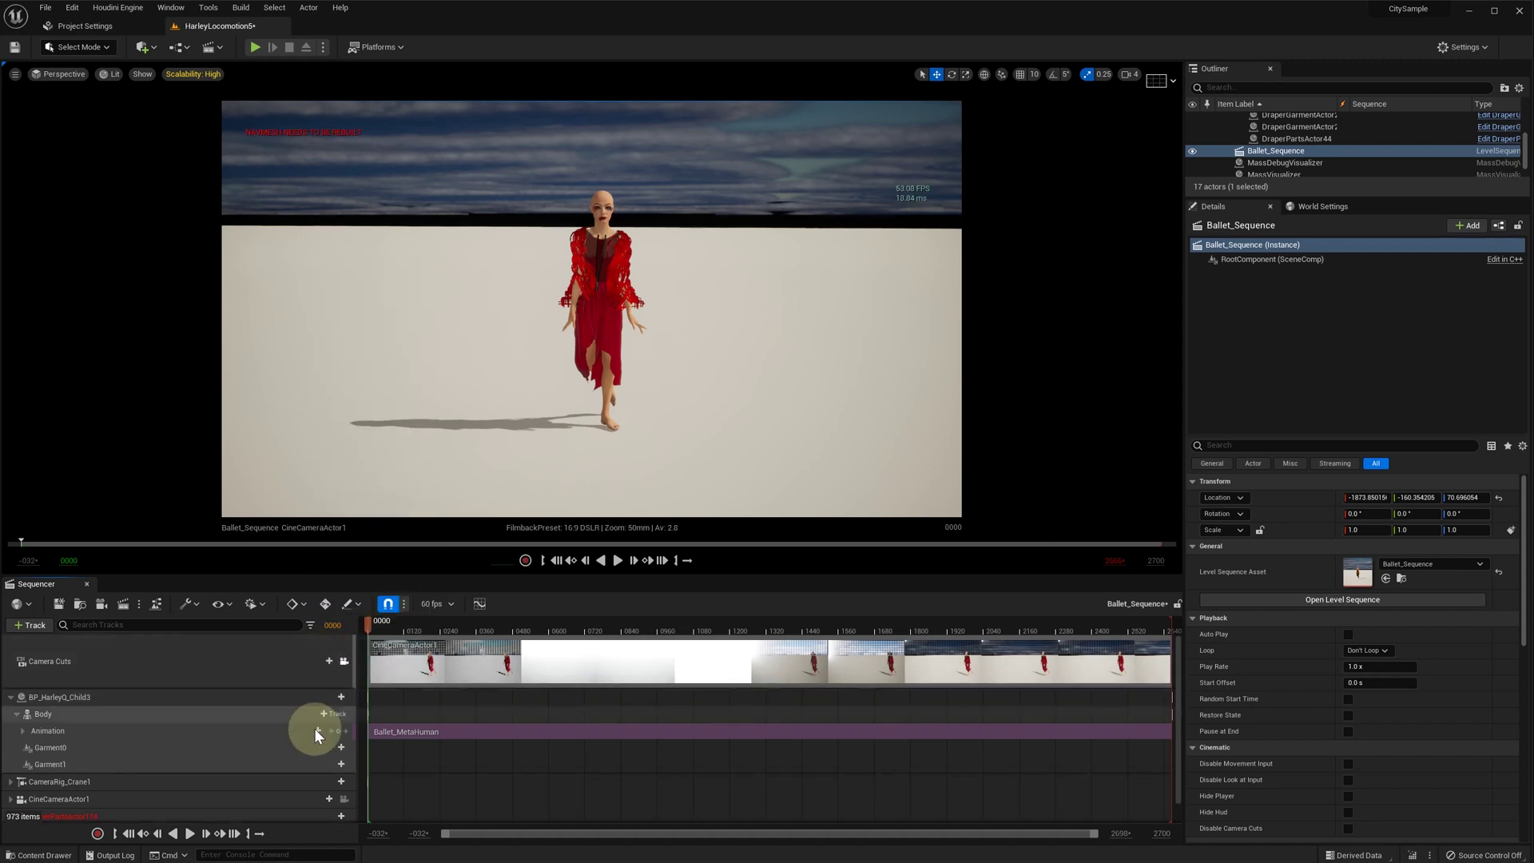
Add a Trigger event track under both Garment0 and Garment1.
{"action": "left_click", "coordinate": [333, 748]}
{"action": "mouse_move", "coordinate": [395, 600]}
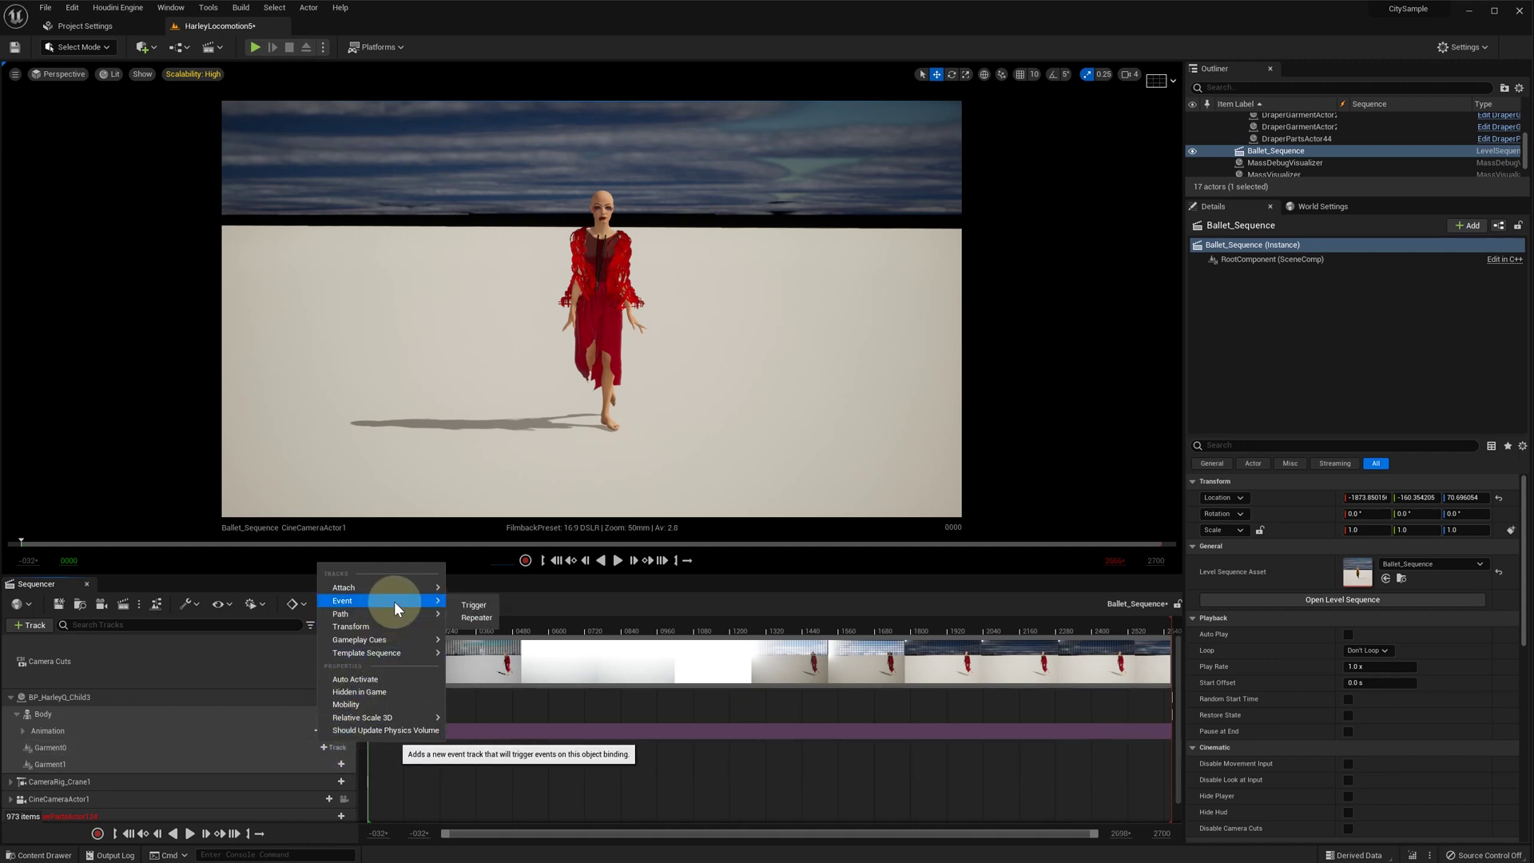
{"action": "left_click", "coordinate": [462, 605]}
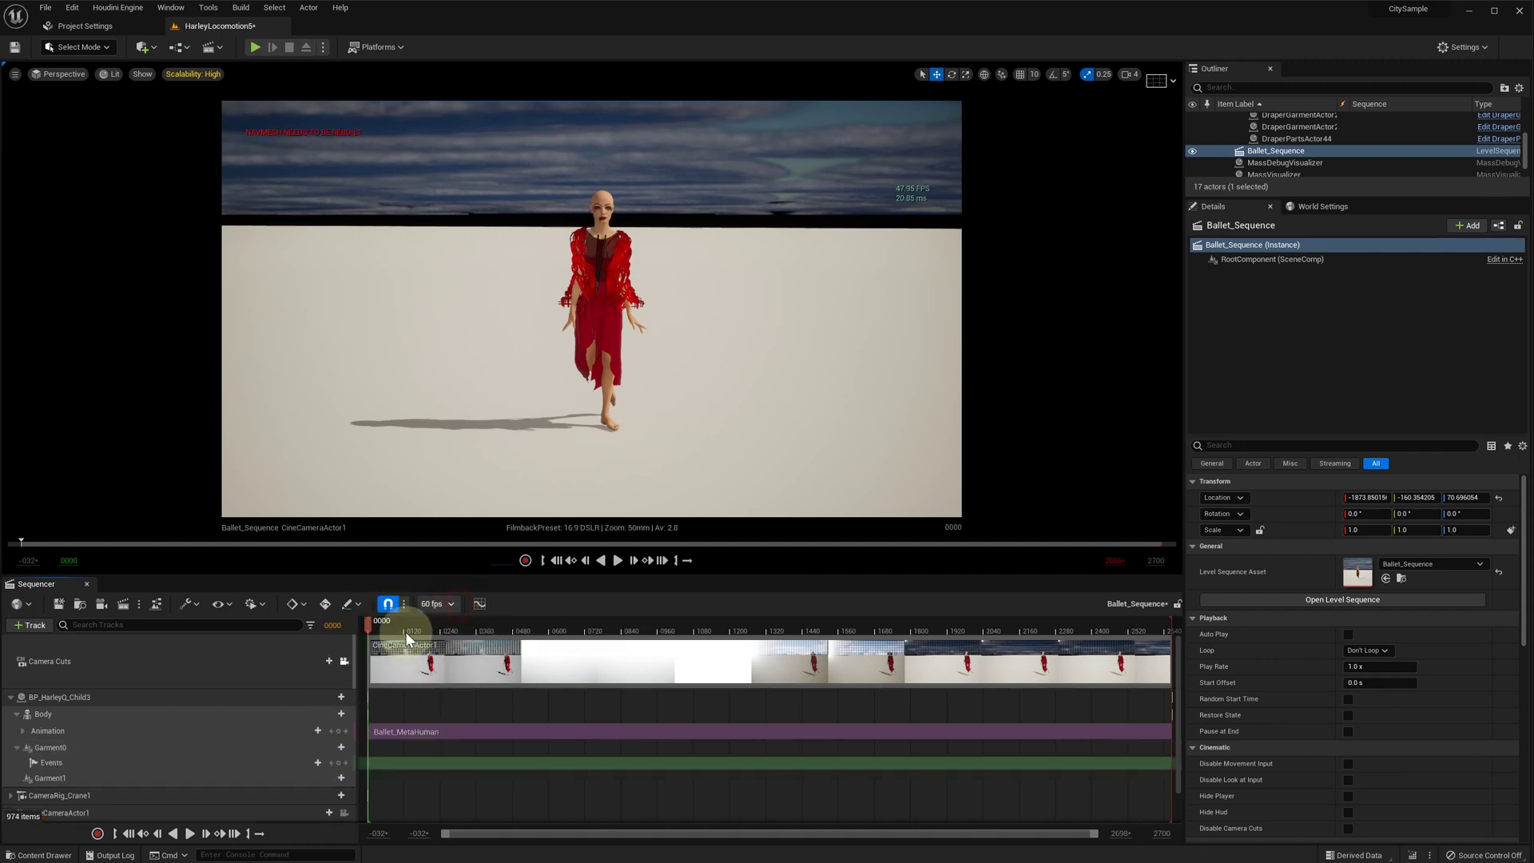
{"action": "left_click", "coordinate": [338, 778]}
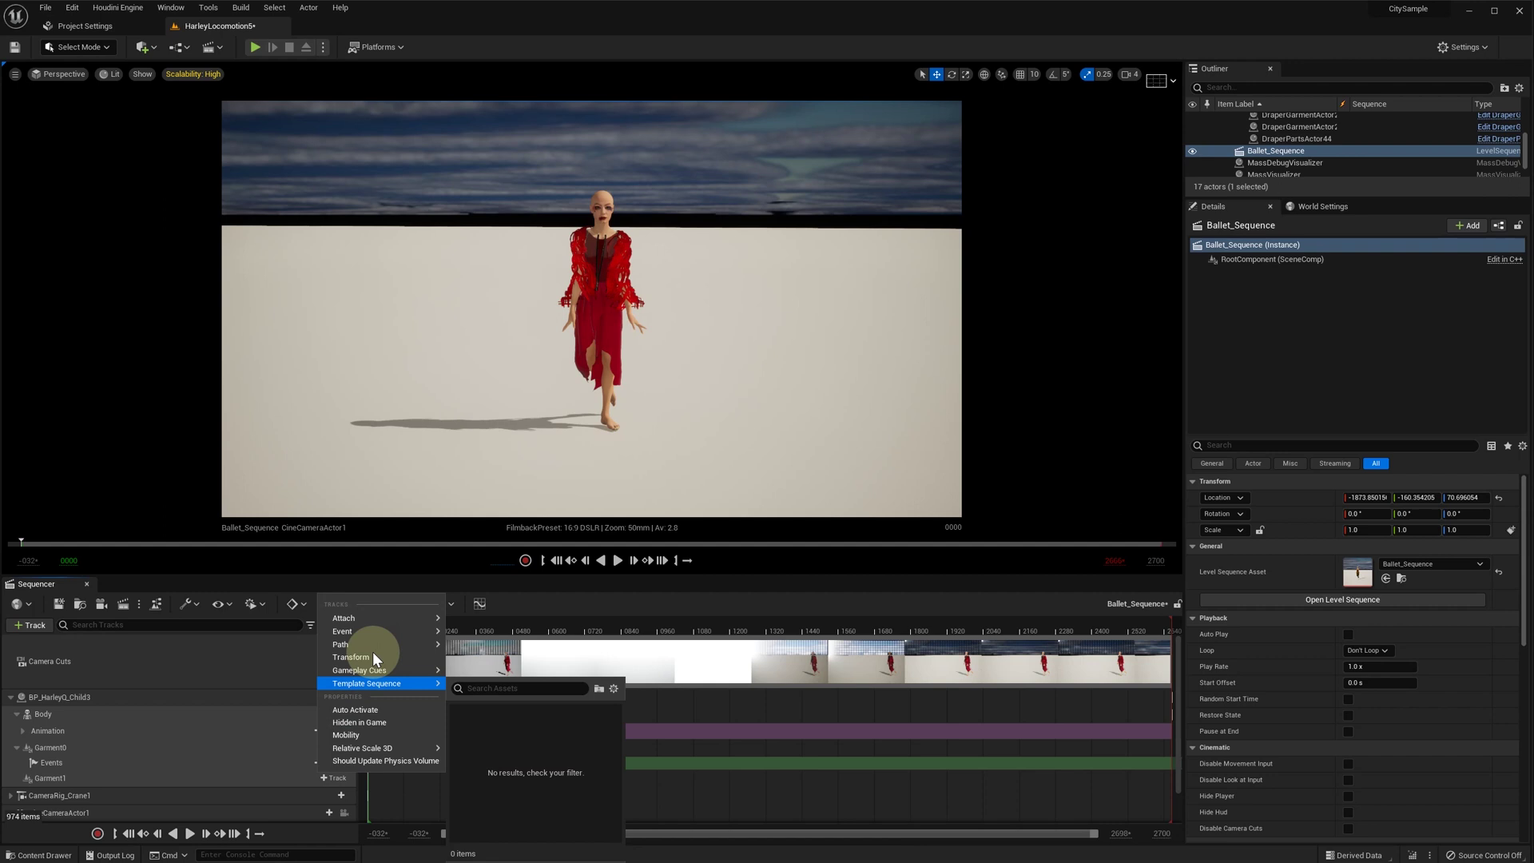
{"action": "mouse_move", "coordinate": [378, 633]}
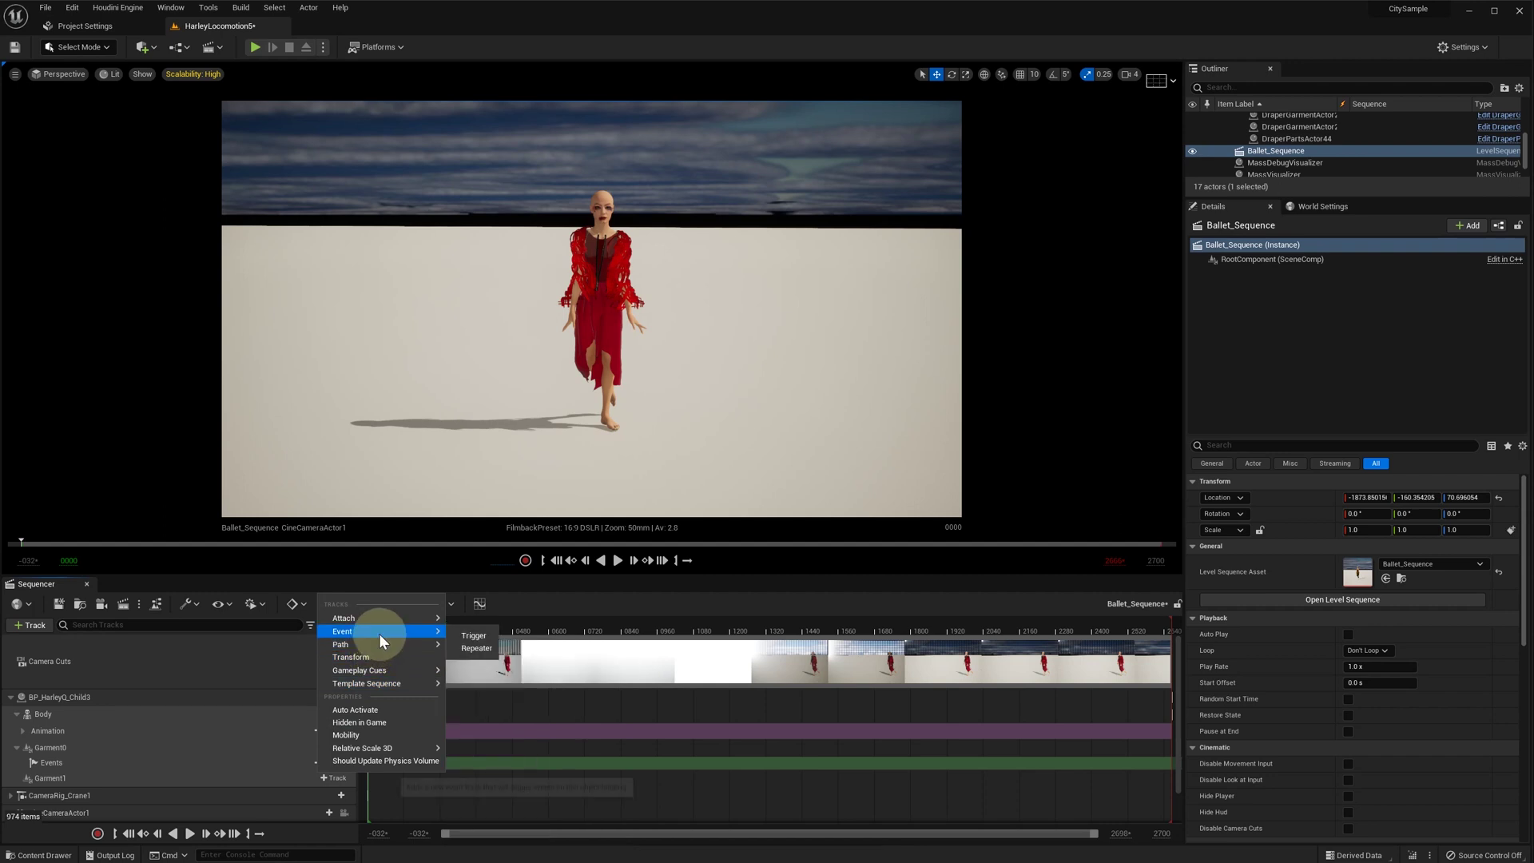
{"action": "left_click", "coordinate": [463, 635]}
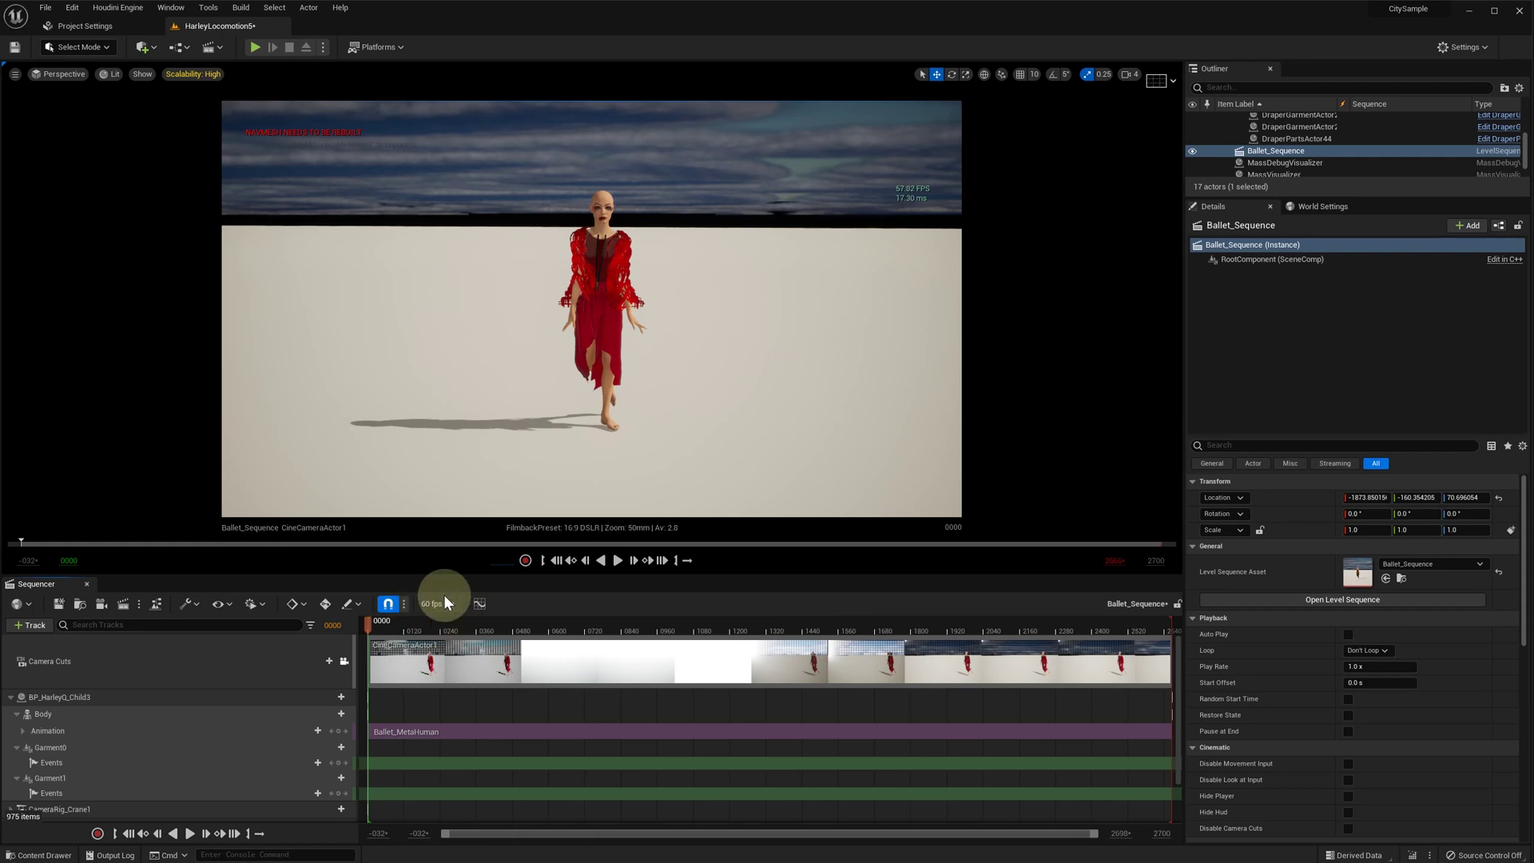
Add an event key at the start of both garment Events tracks.
{"action": "scroll", "coordinate": [213, 717], "scroll_direction": "down", "scroll_amount": 2}
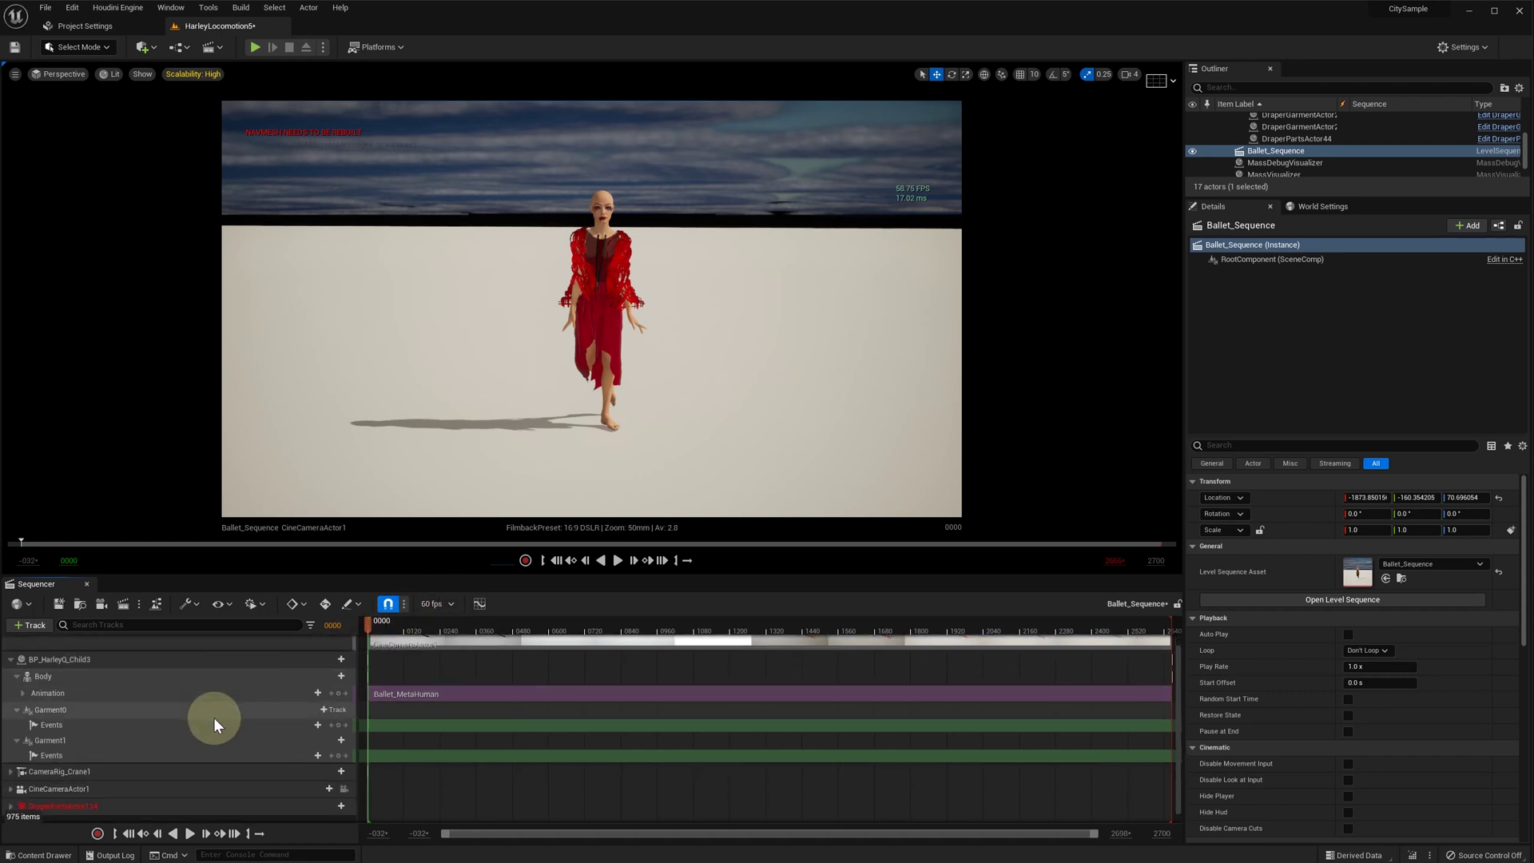
{"action": "left_click", "coordinate": [339, 726]}
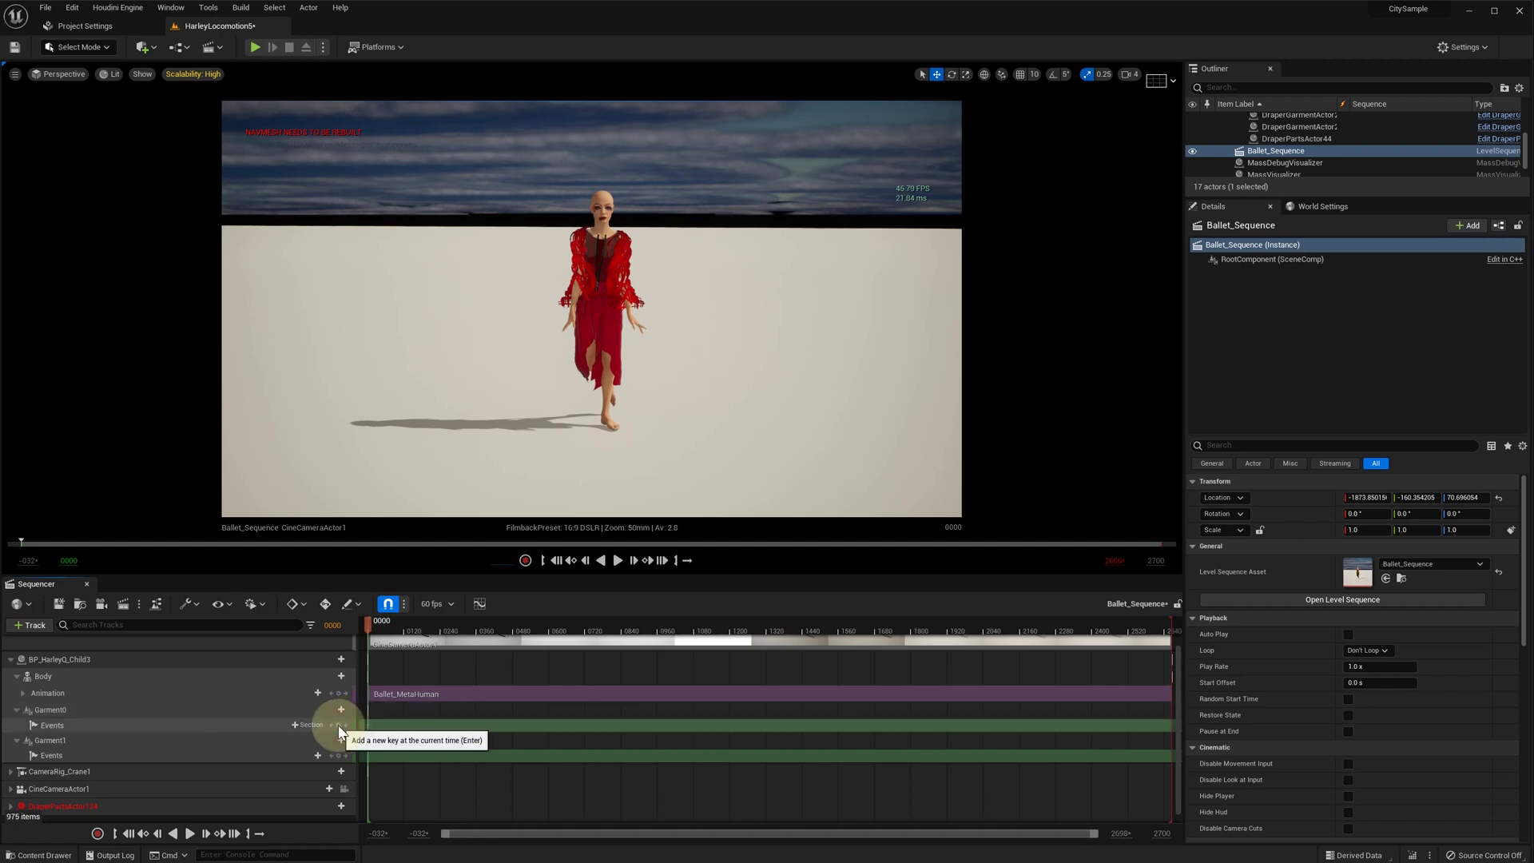
{"action": "left_click", "coordinate": [341, 757]}
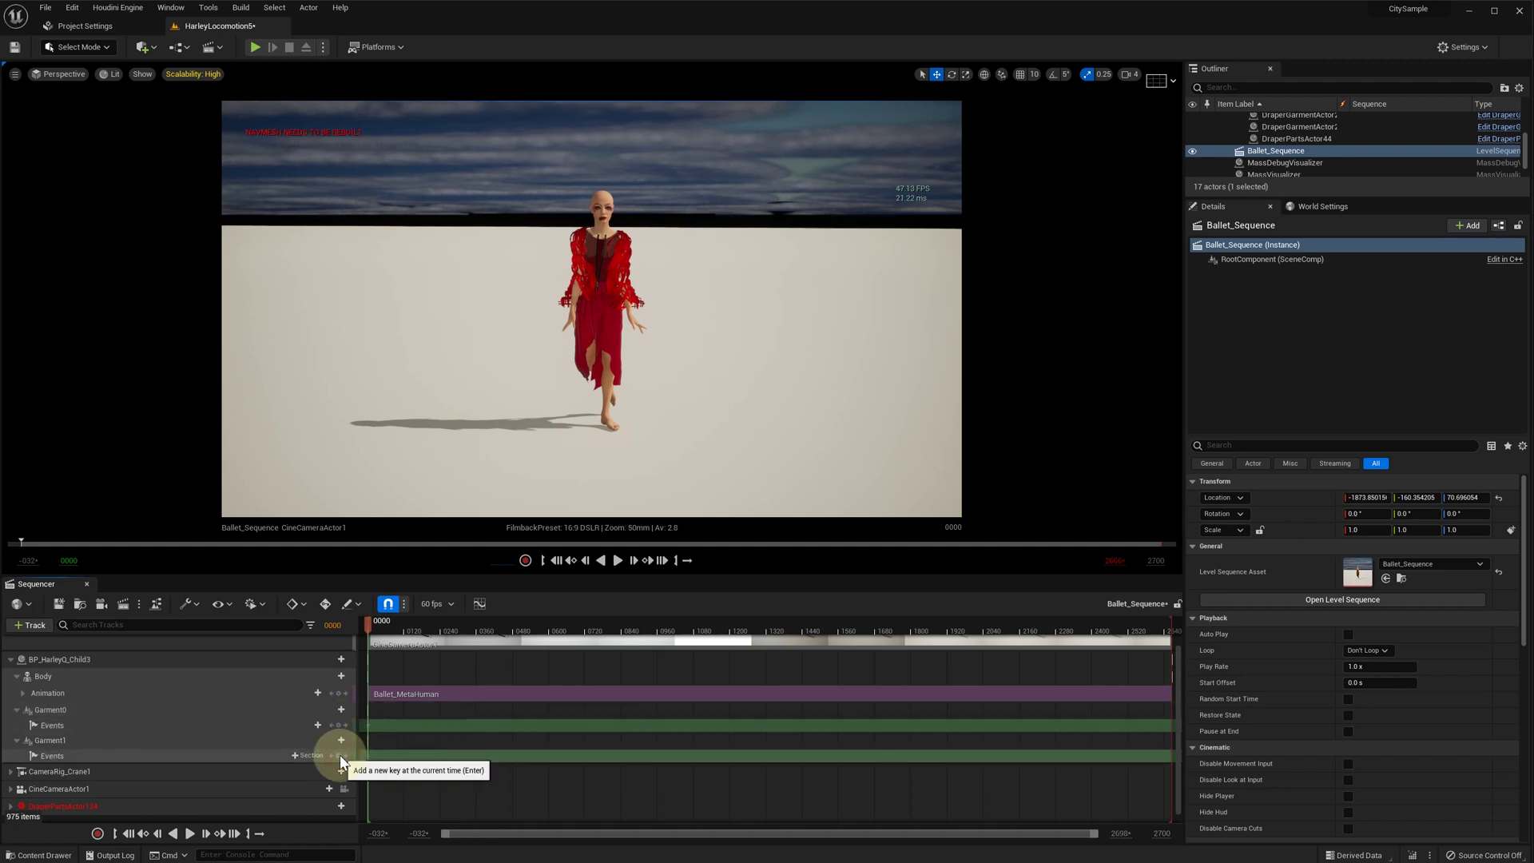
Quick-bind Garment0's event key to a new event calling the garment's Cache function.
{"action": "right_click", "coordinate": [367, 725]}
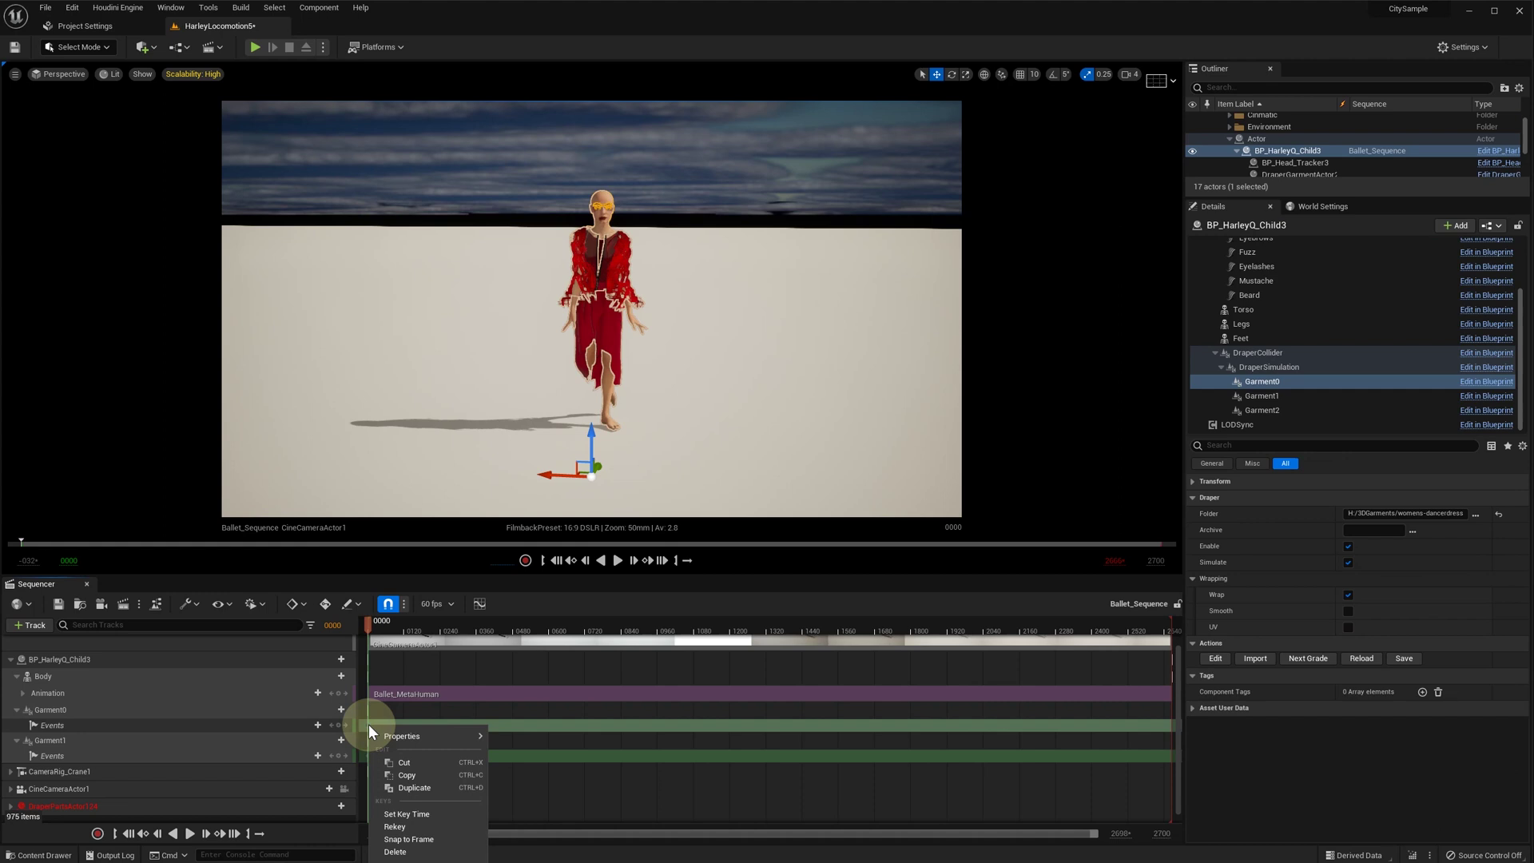
{"action": "mouse_move", "coordinate": [395, 735]}
{"action": "left_click", "coordinate": [600, 773]}
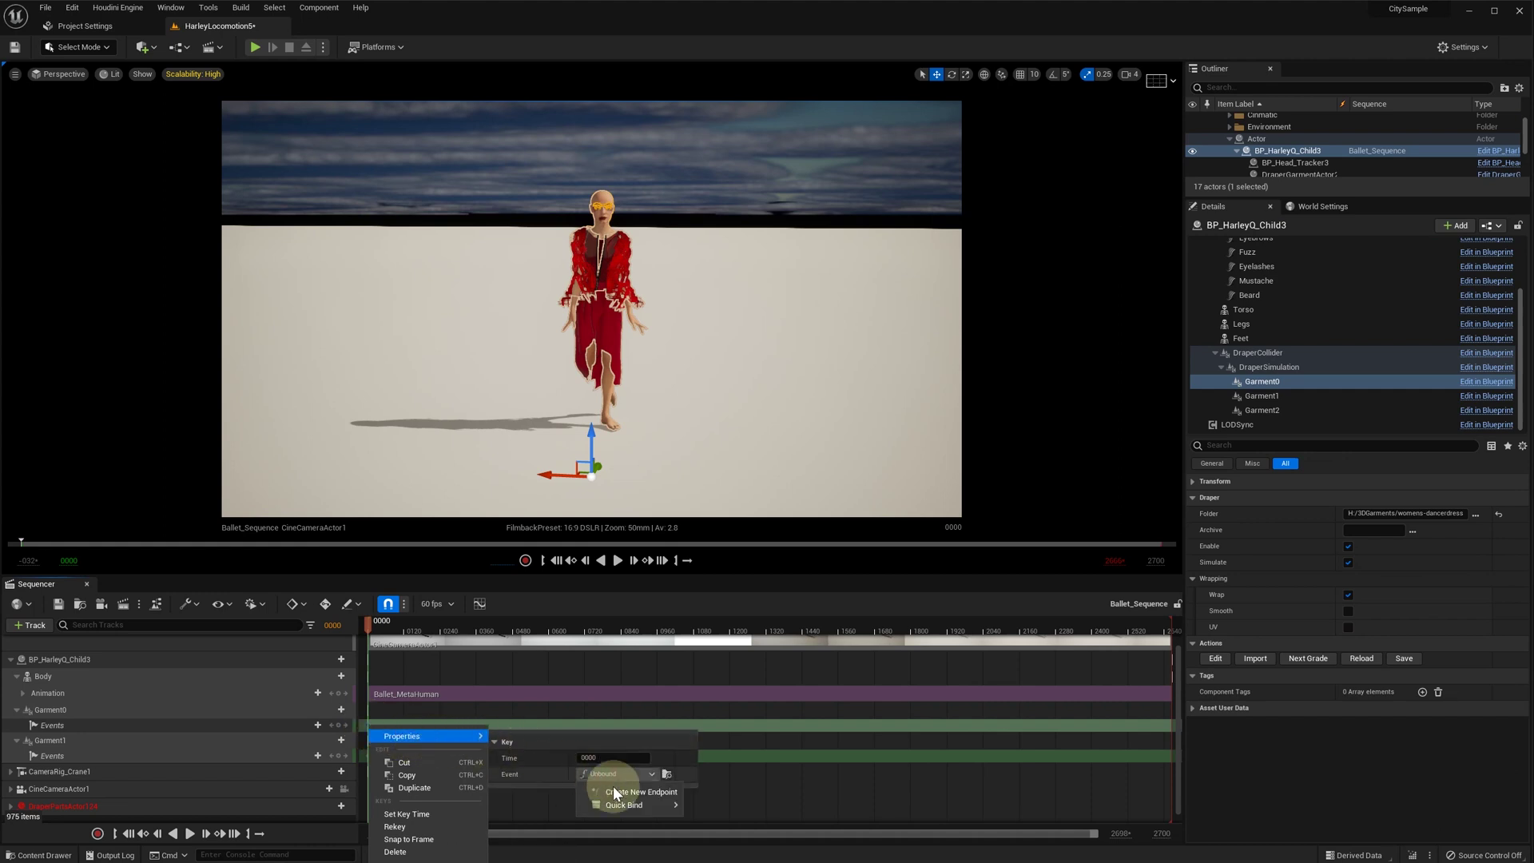
{"action": "mouse_move", "coordinate": [639, 804]}
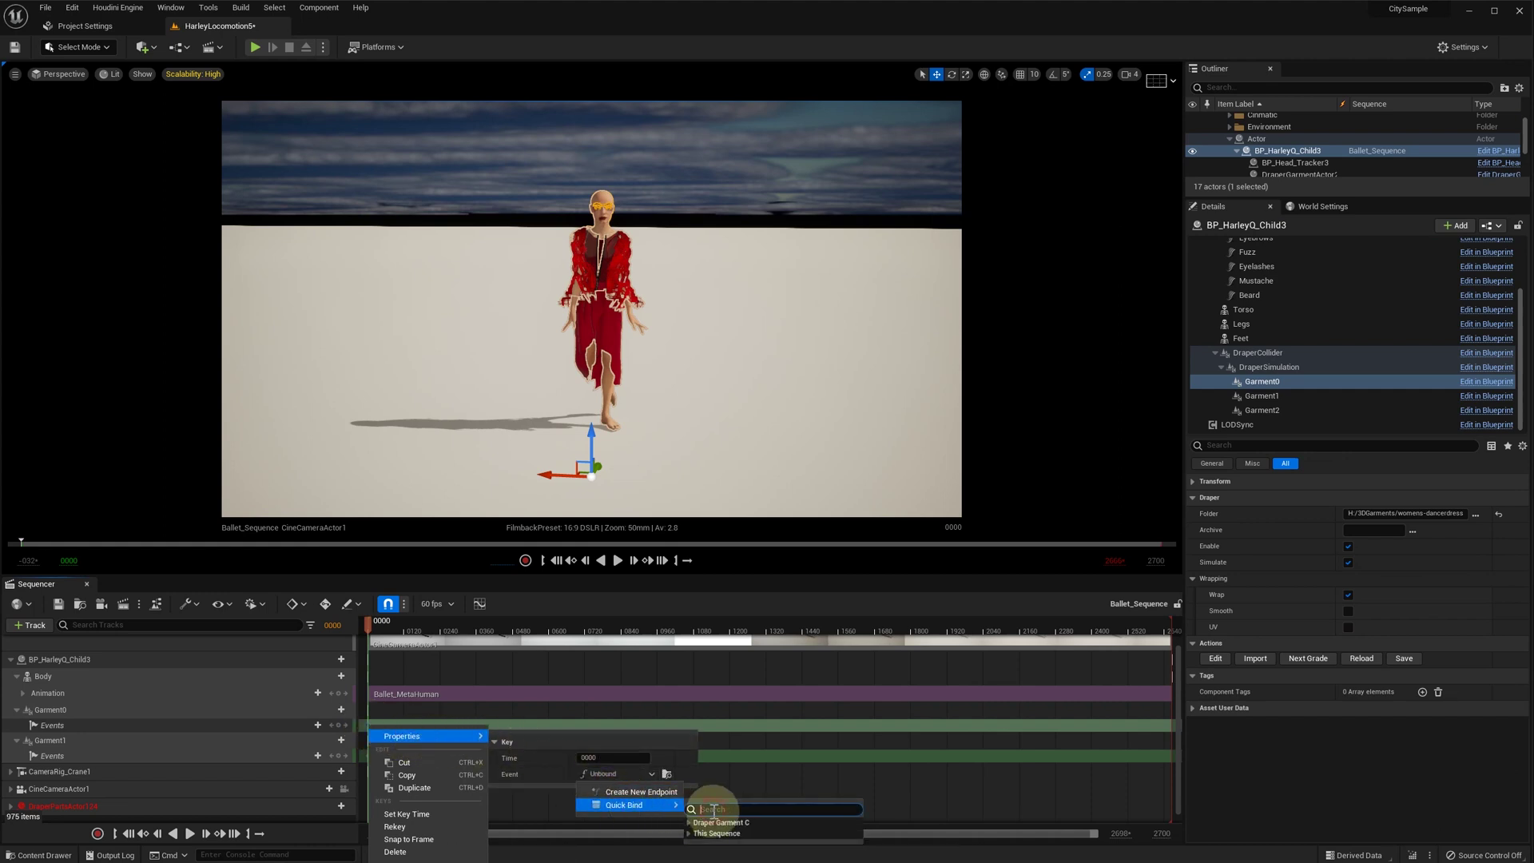
{"action": "type", "text": "cache"}
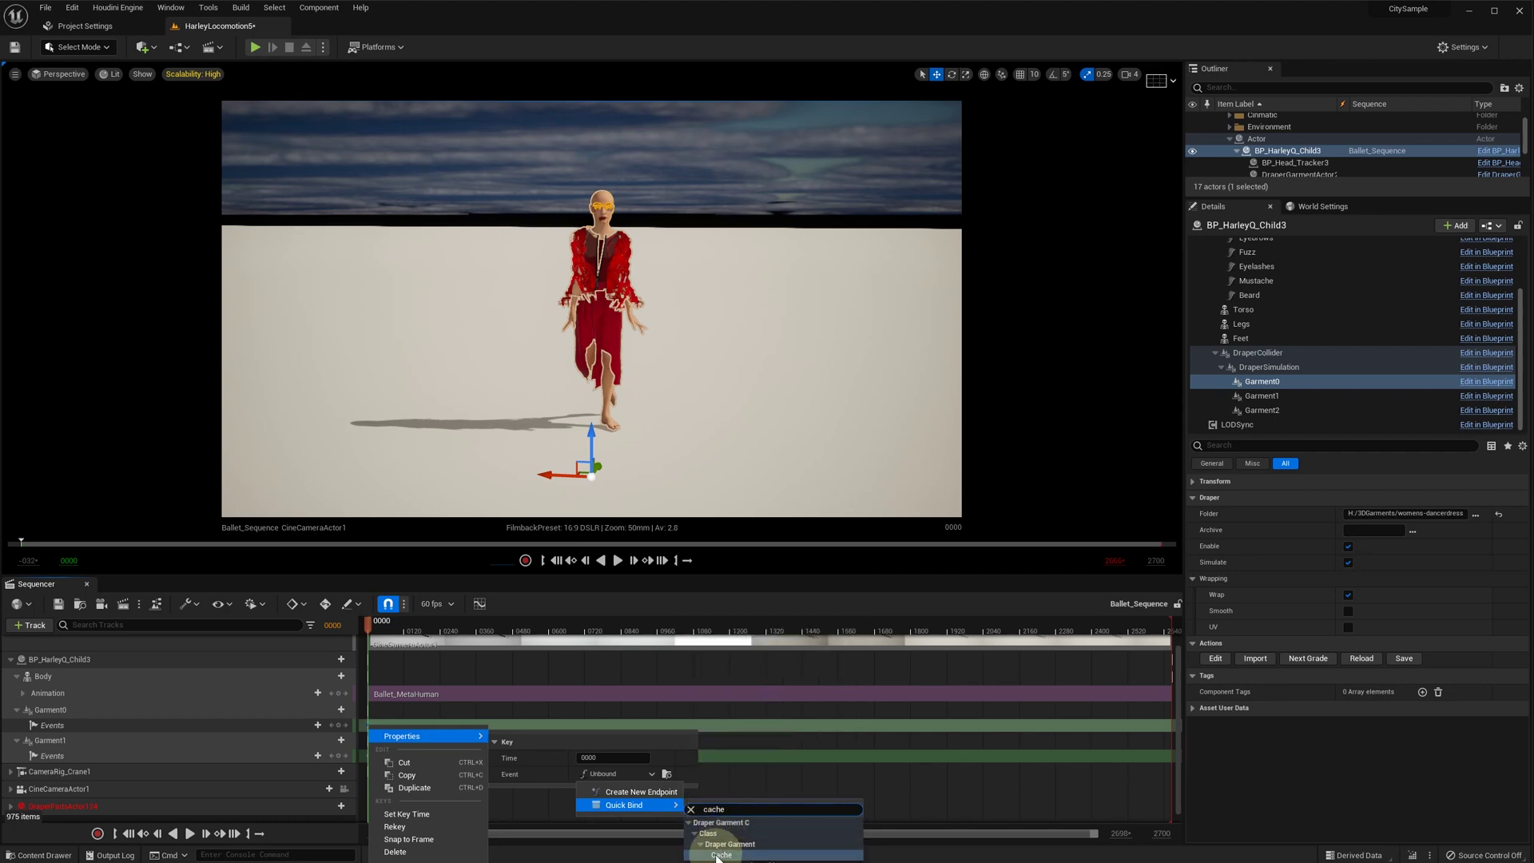
{"action": "left_click", "coordinate": [719, 854]}
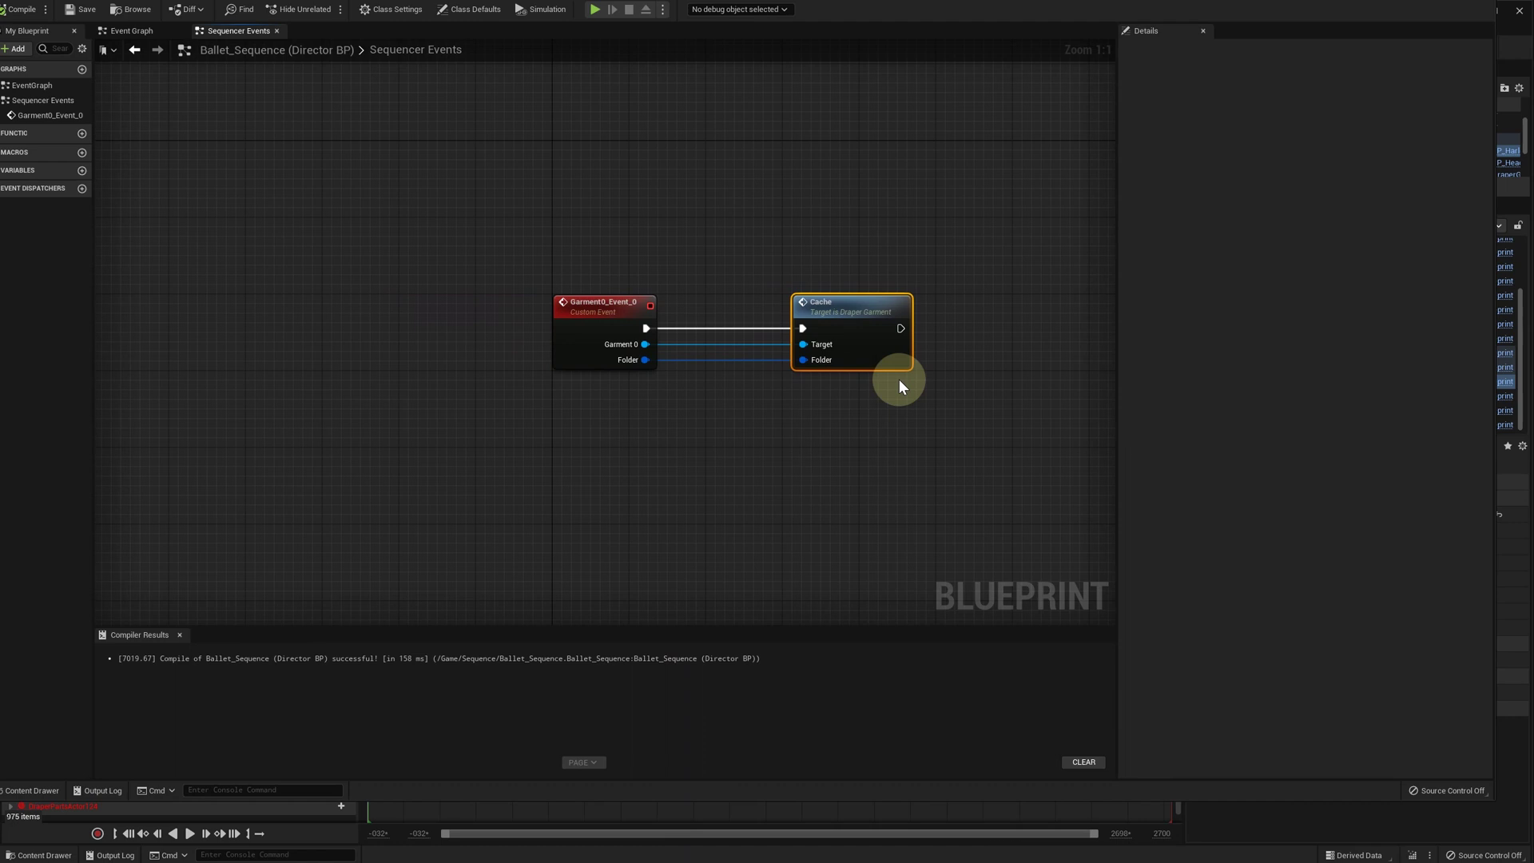
Rename the new custom event to CacheSimulation.
{"action": "left_click", "coordinate": [608, 297]}
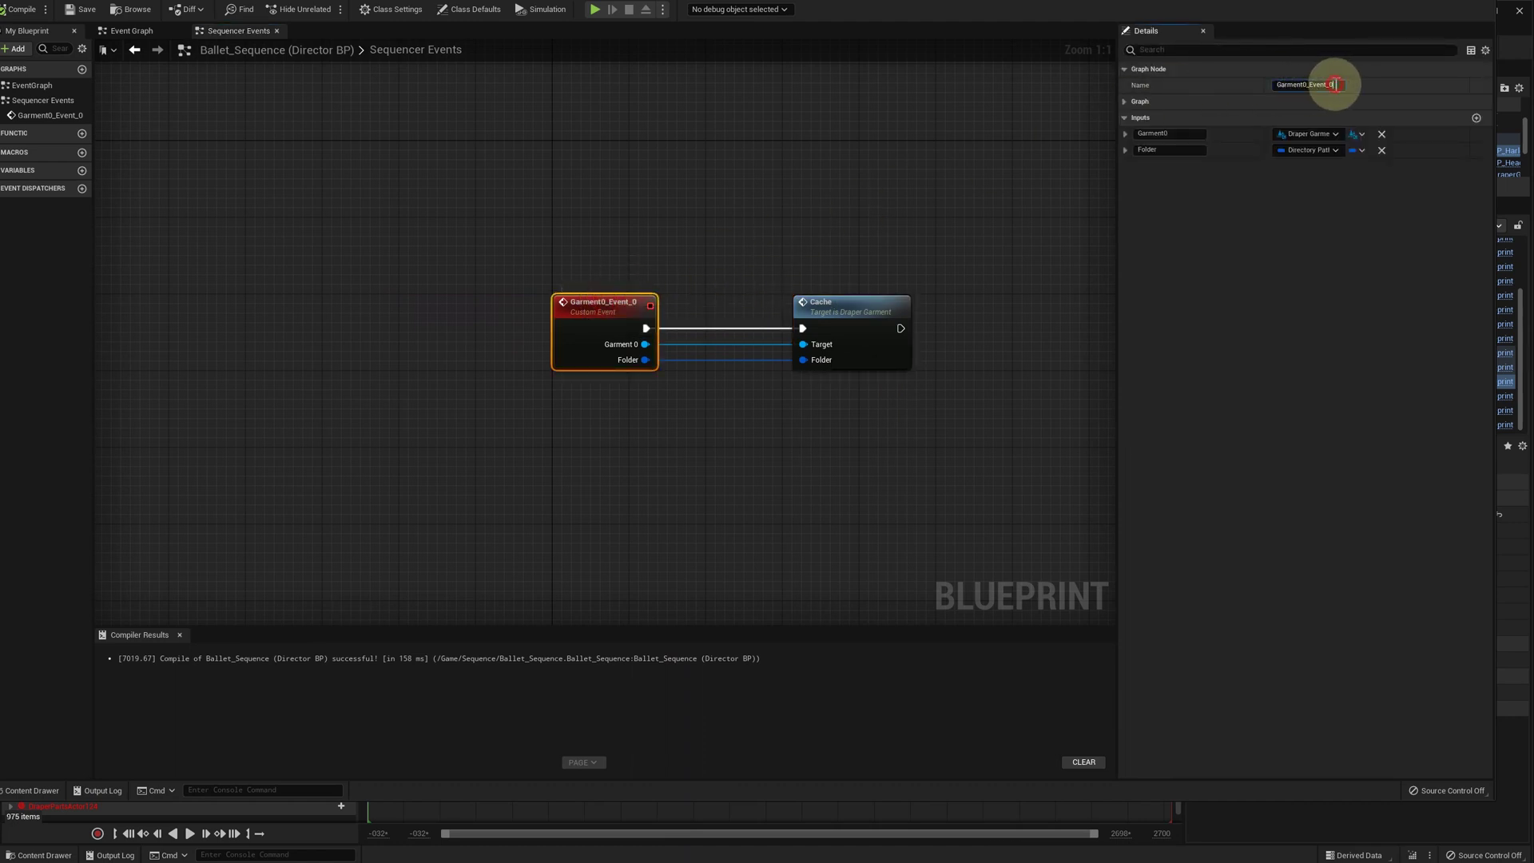
{"action": "left_click_drag", "start_coordinate": [1336, 85], "coordinate": [1257, 85]}
{"action": "type", "text": "Cache"}
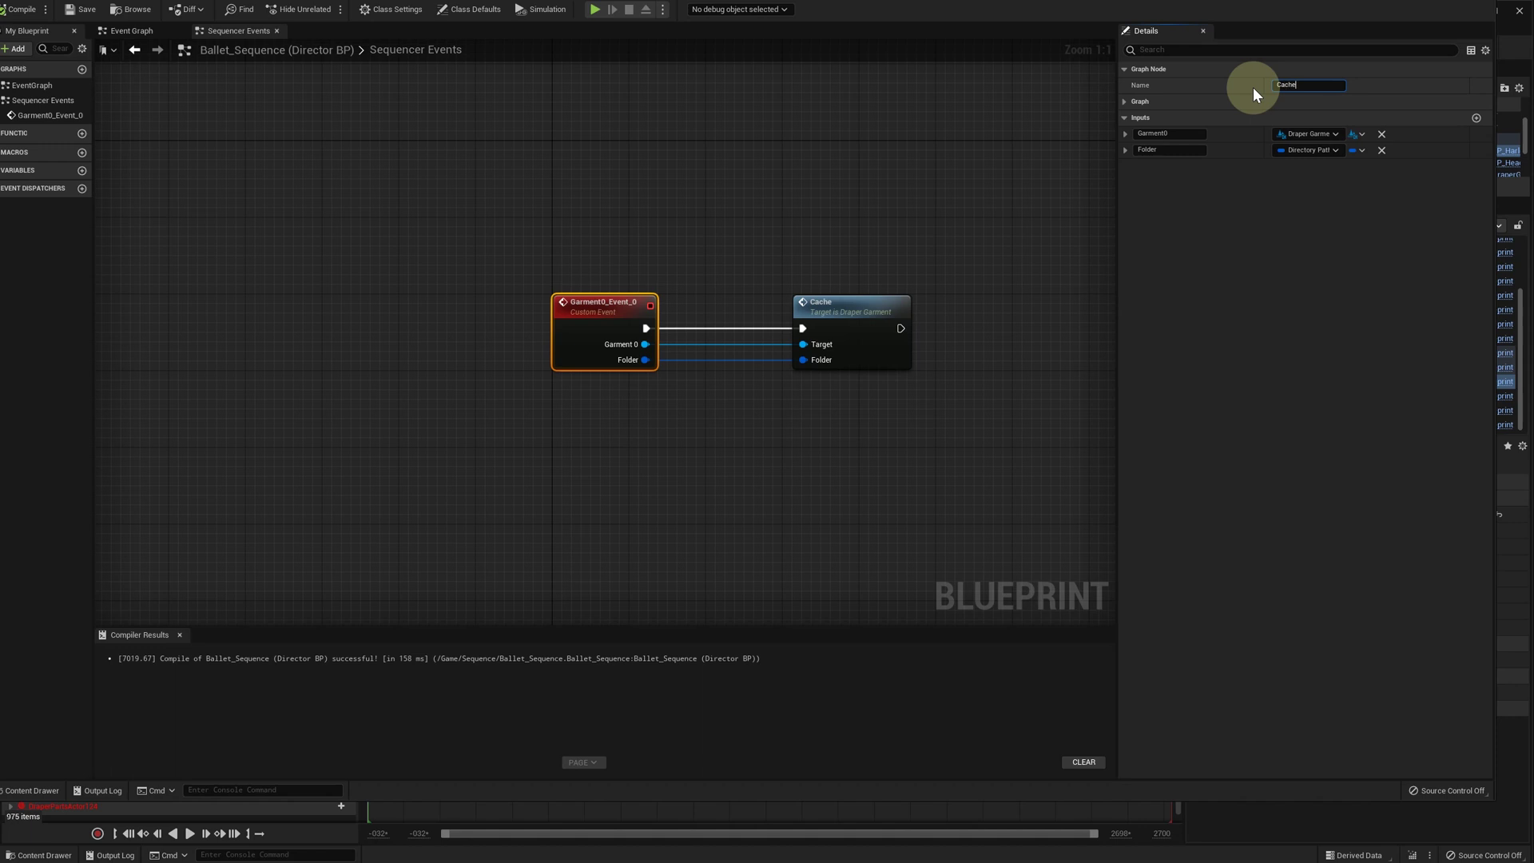
{"action": "type", "text": "Simulation"}
Rename the event's Garment0 input to Garment and compile the director Blueprint.
{"action": "left_click", "coordinate": [1173, 134]}
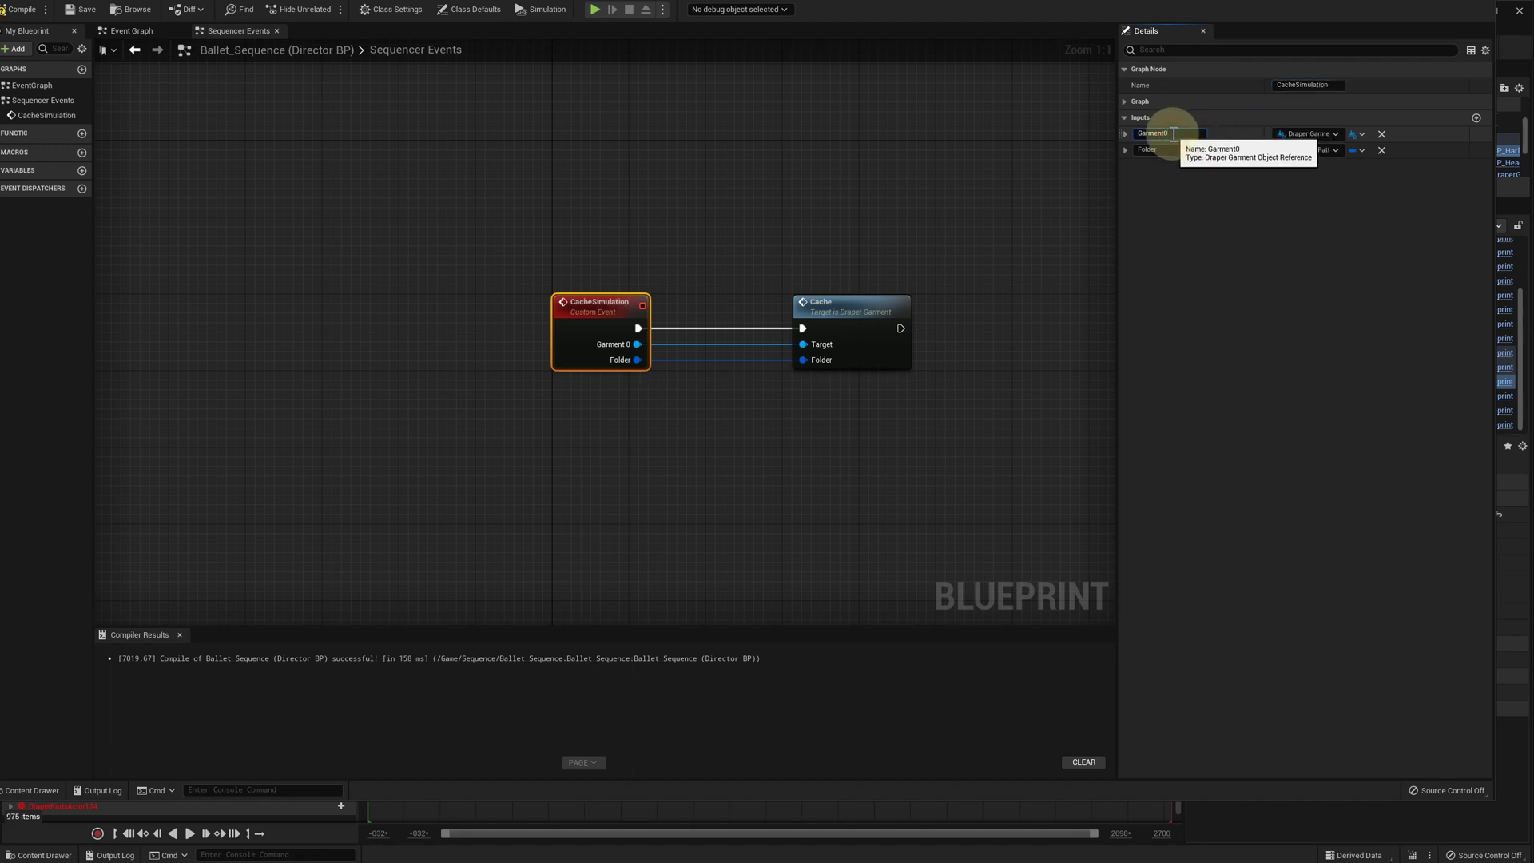
{"action": "left_click", "coordinate": [1151, 238]}
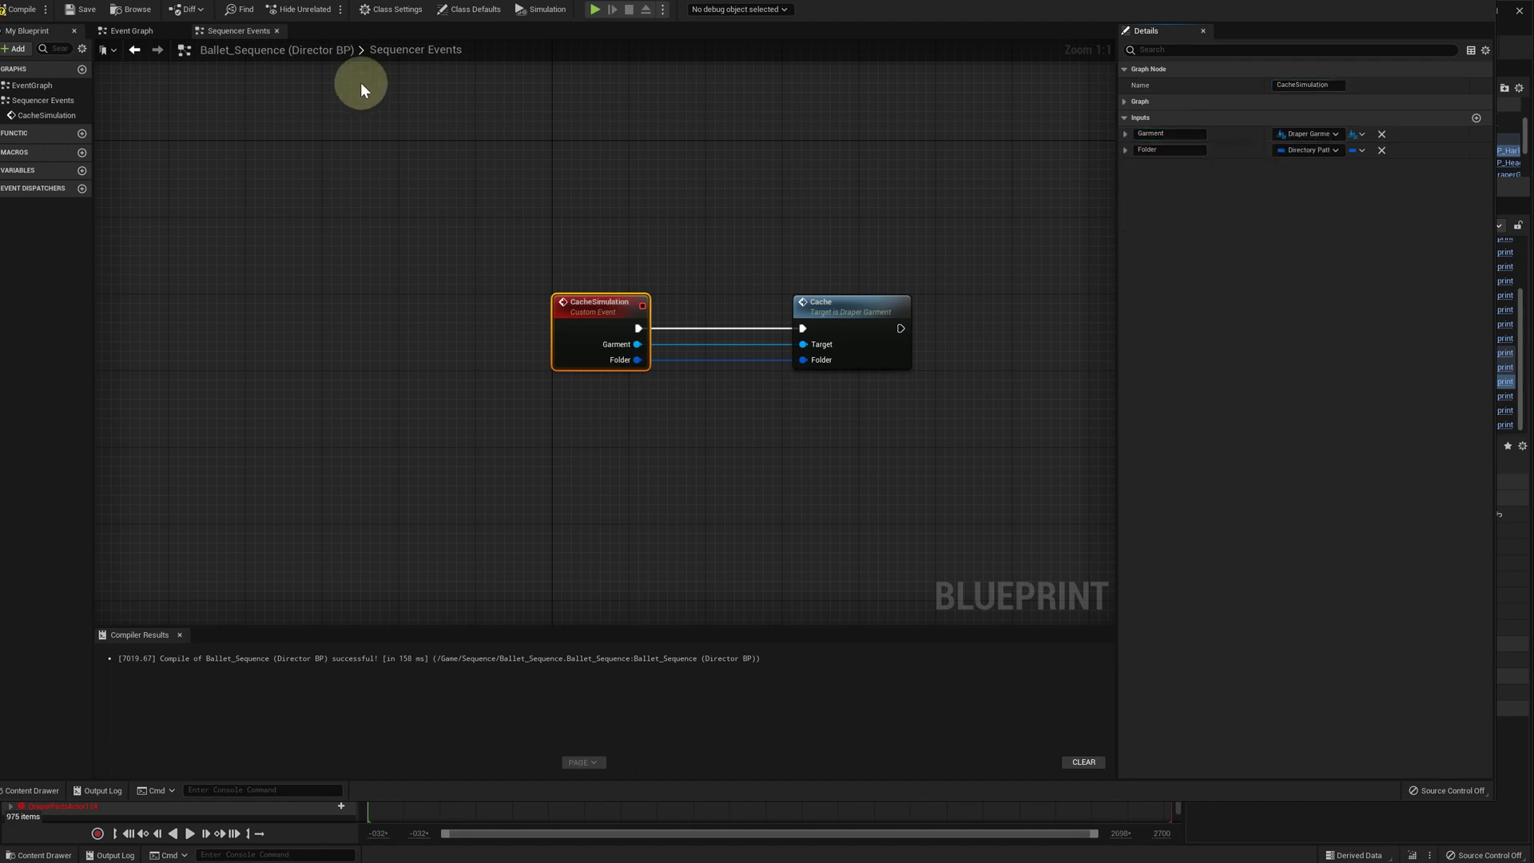
{"action": "left_click", "coordinate": [19, 11]}
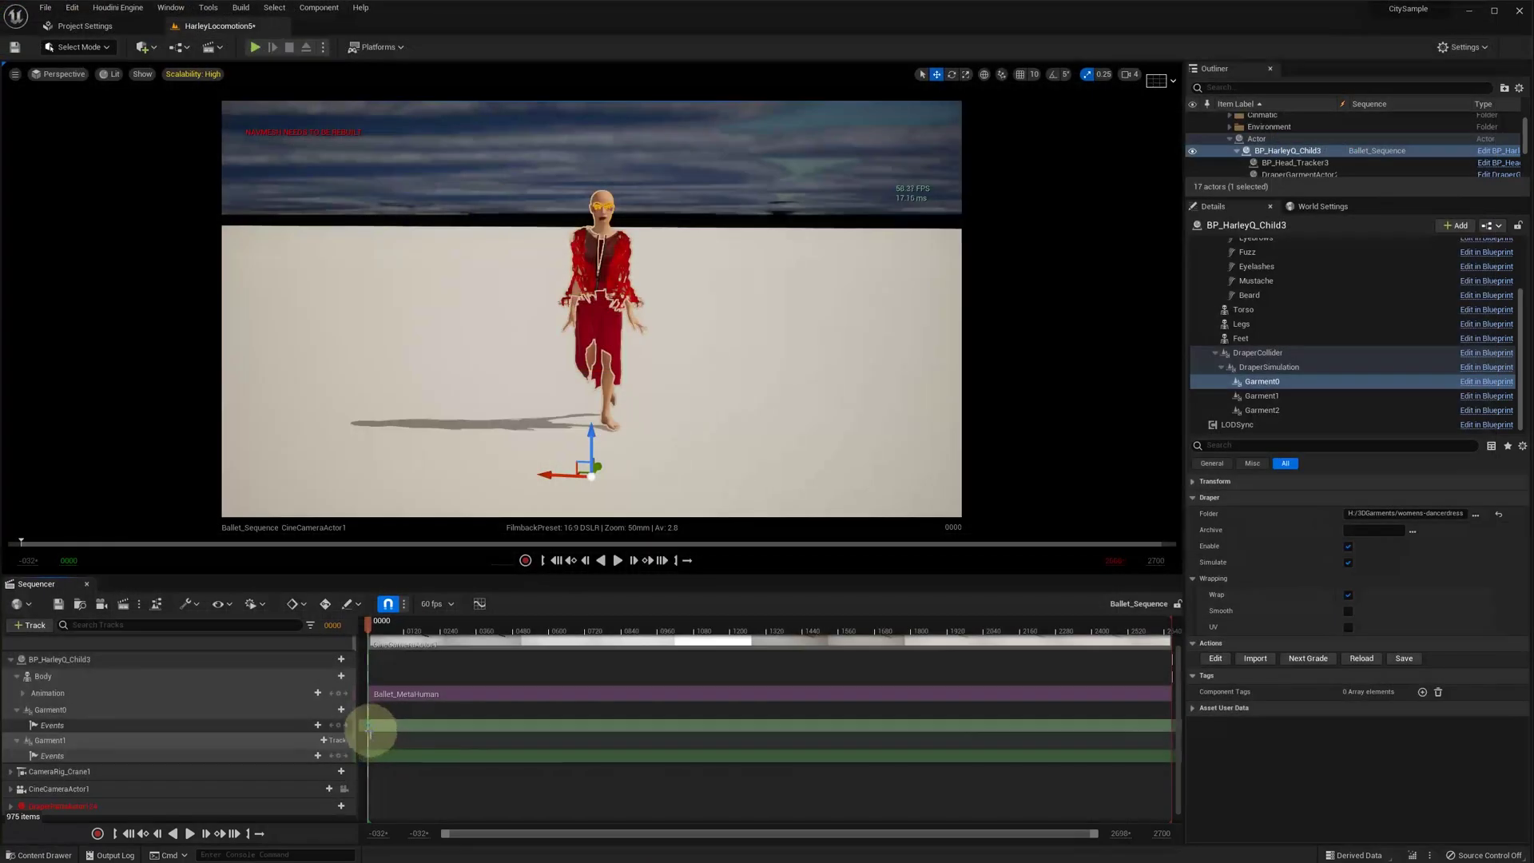
Show Garment0's event key properties, bound to CacheSimulation with a Folder payload.
{"action": "right_click", "coordinate": [366, 725]}
{"action": "mouse_move", "coordinate": [432, 732]}
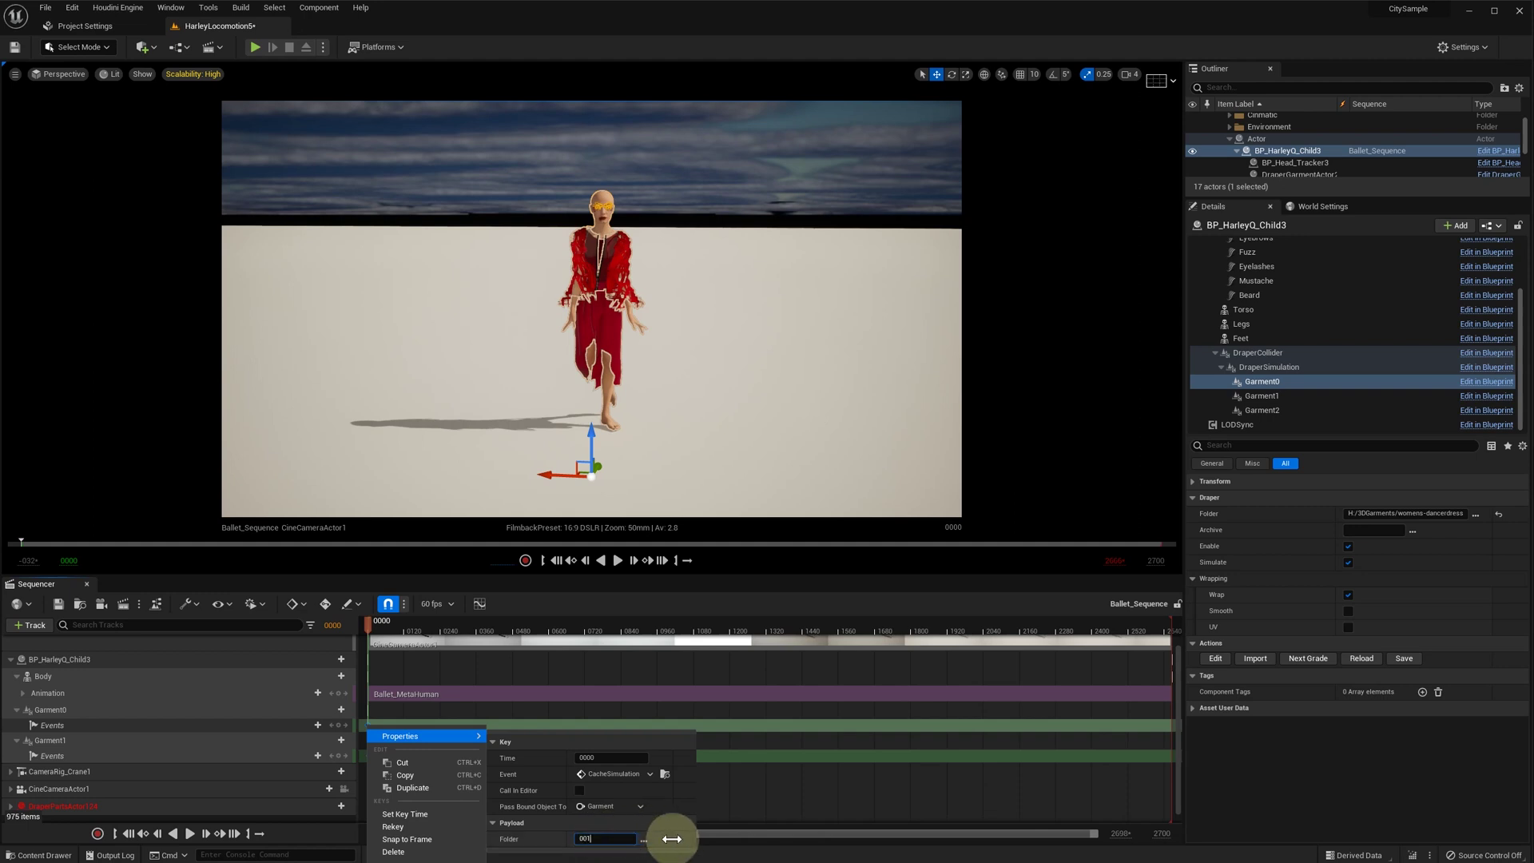
Browse to H:\3DGarments\womens-dancerdress to view its cache14 and cache21 folders.
{"action": "left_click", "coordinate": [643, 839]}
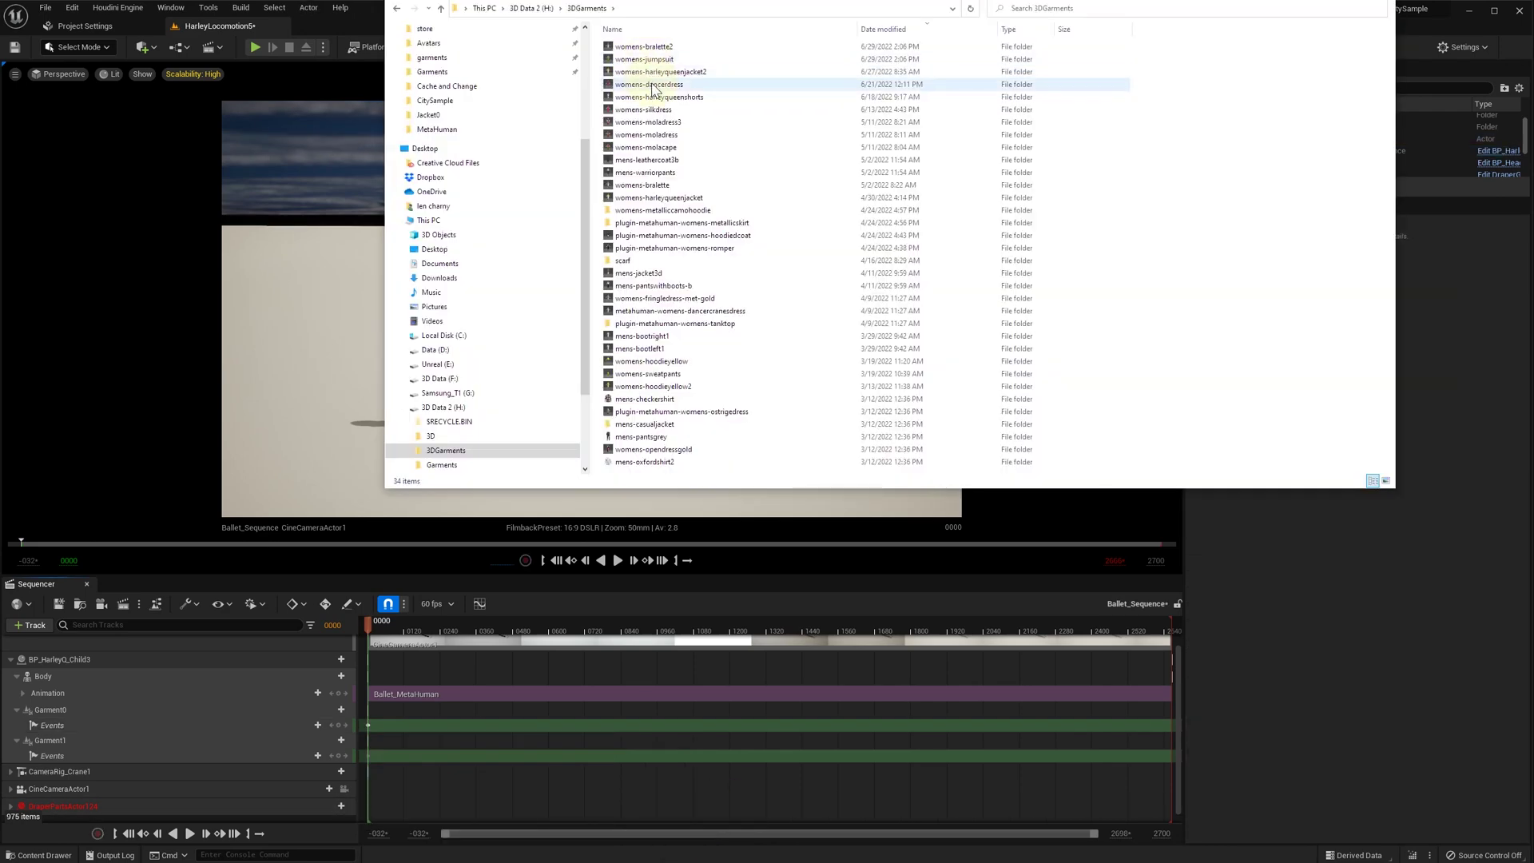
{"action": "double_click", "coordinate": [649, 84]}
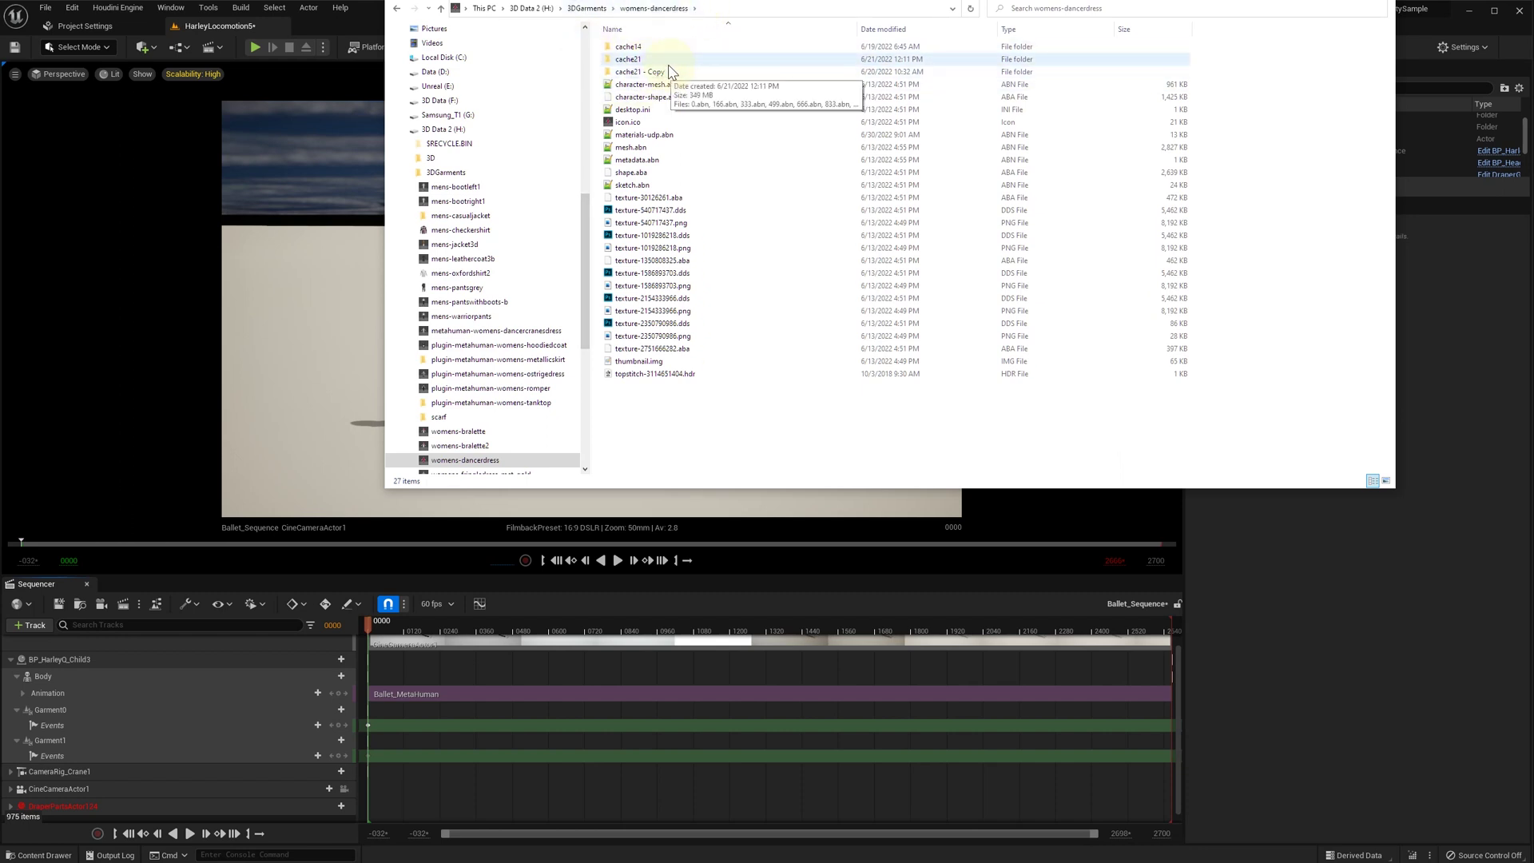
{"action": "left_click_drag", "start_coordinate": [1197, 2], "coordinate": [1177, 93]}
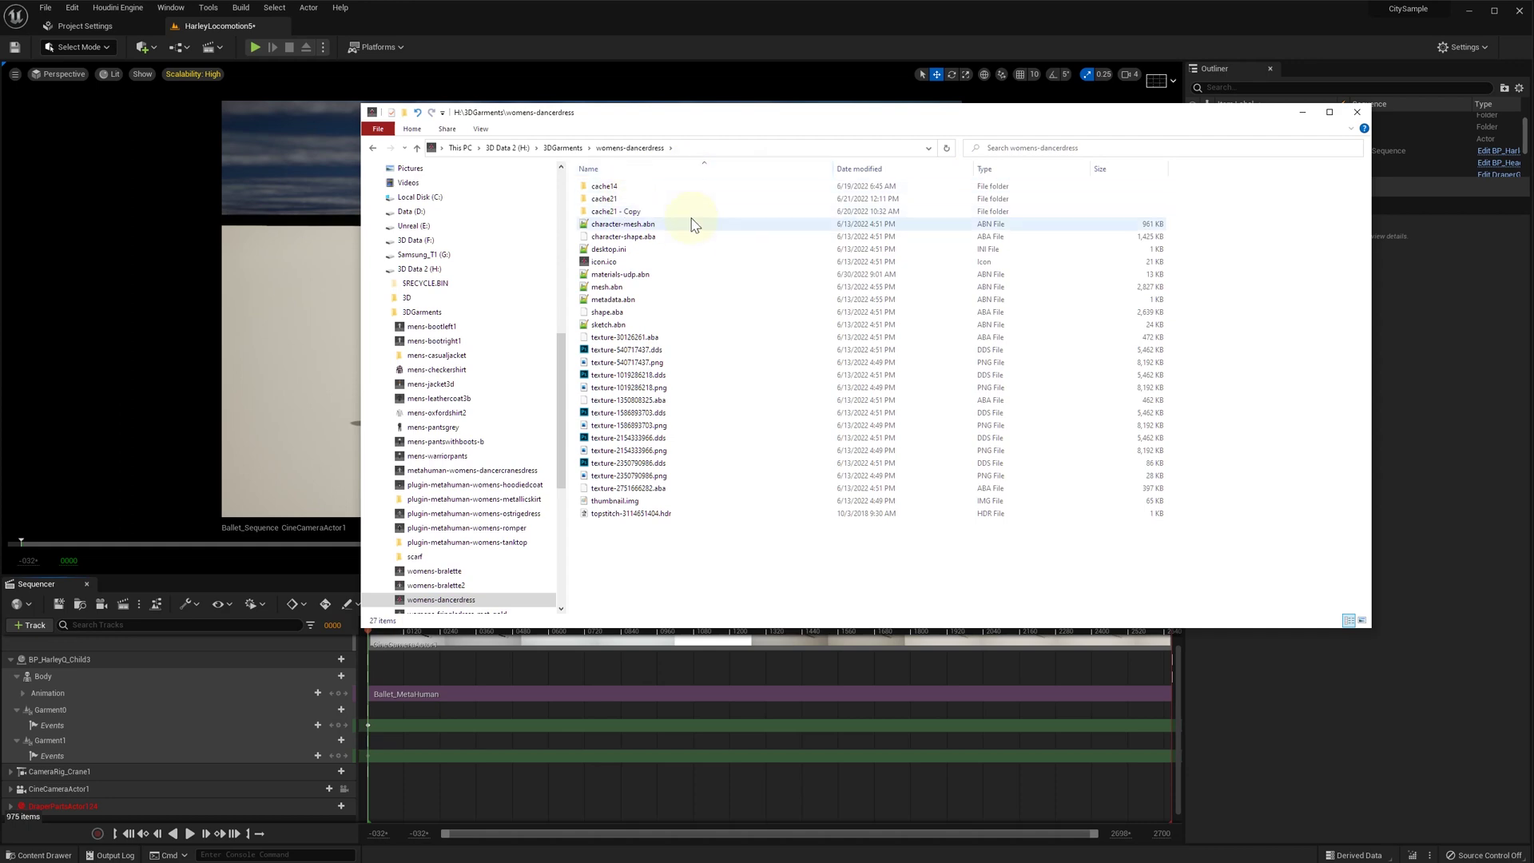
Quick-bind Garment1's frame-0000 event key to Cache Simulation in this sequence.
{"action": "left_click", "coordinate": [1302, 114]}
{"action": "right_click", "coordinate": [370, 755]}
{"action": "mouse_move", "coordinate": [472, 631]}
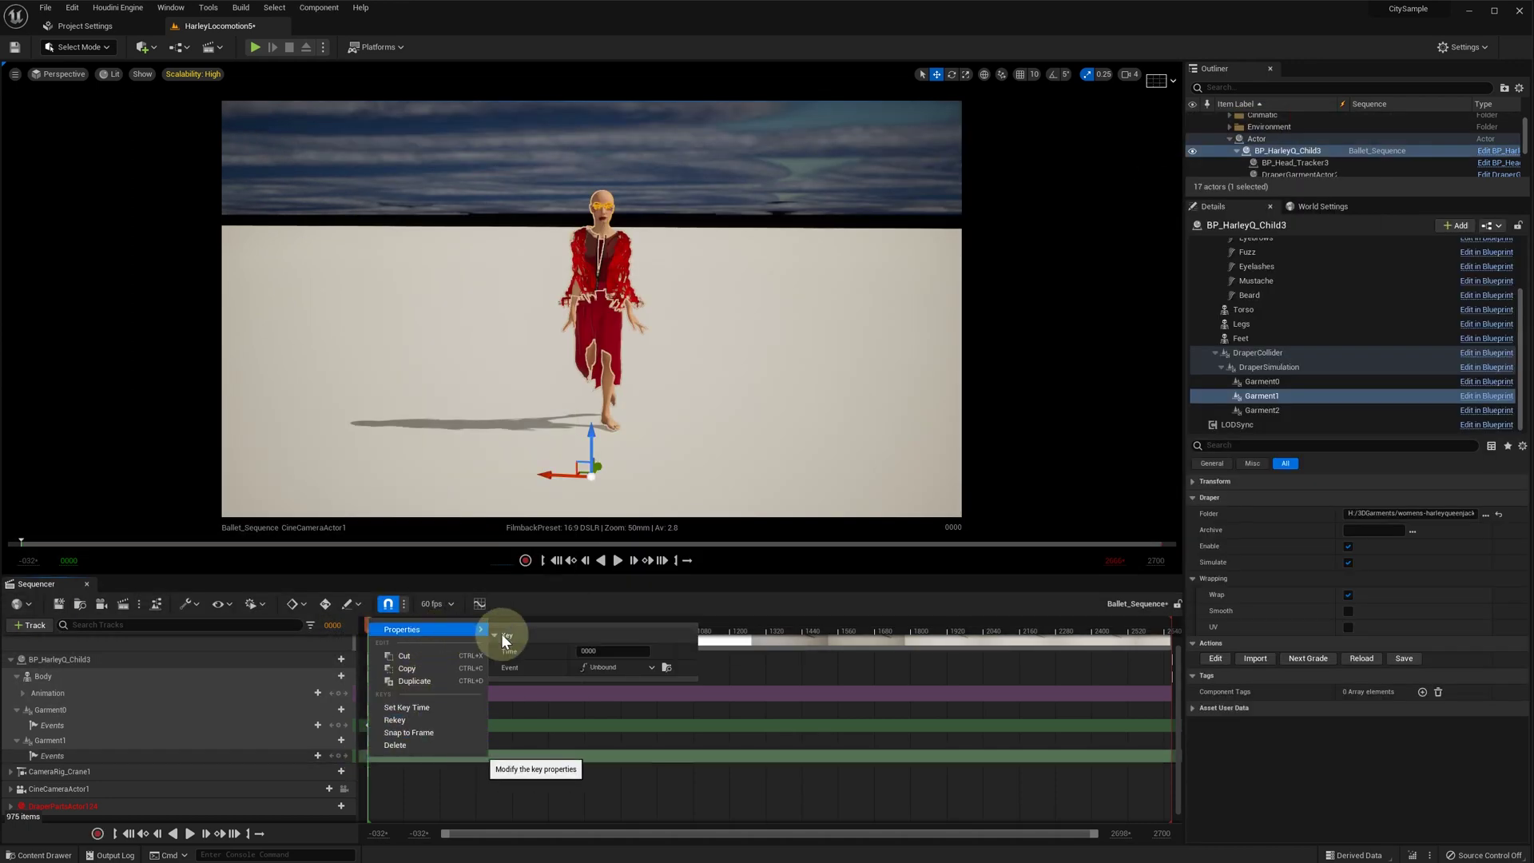
{"action": "mouse_move", "coordinate": [624, 698]}
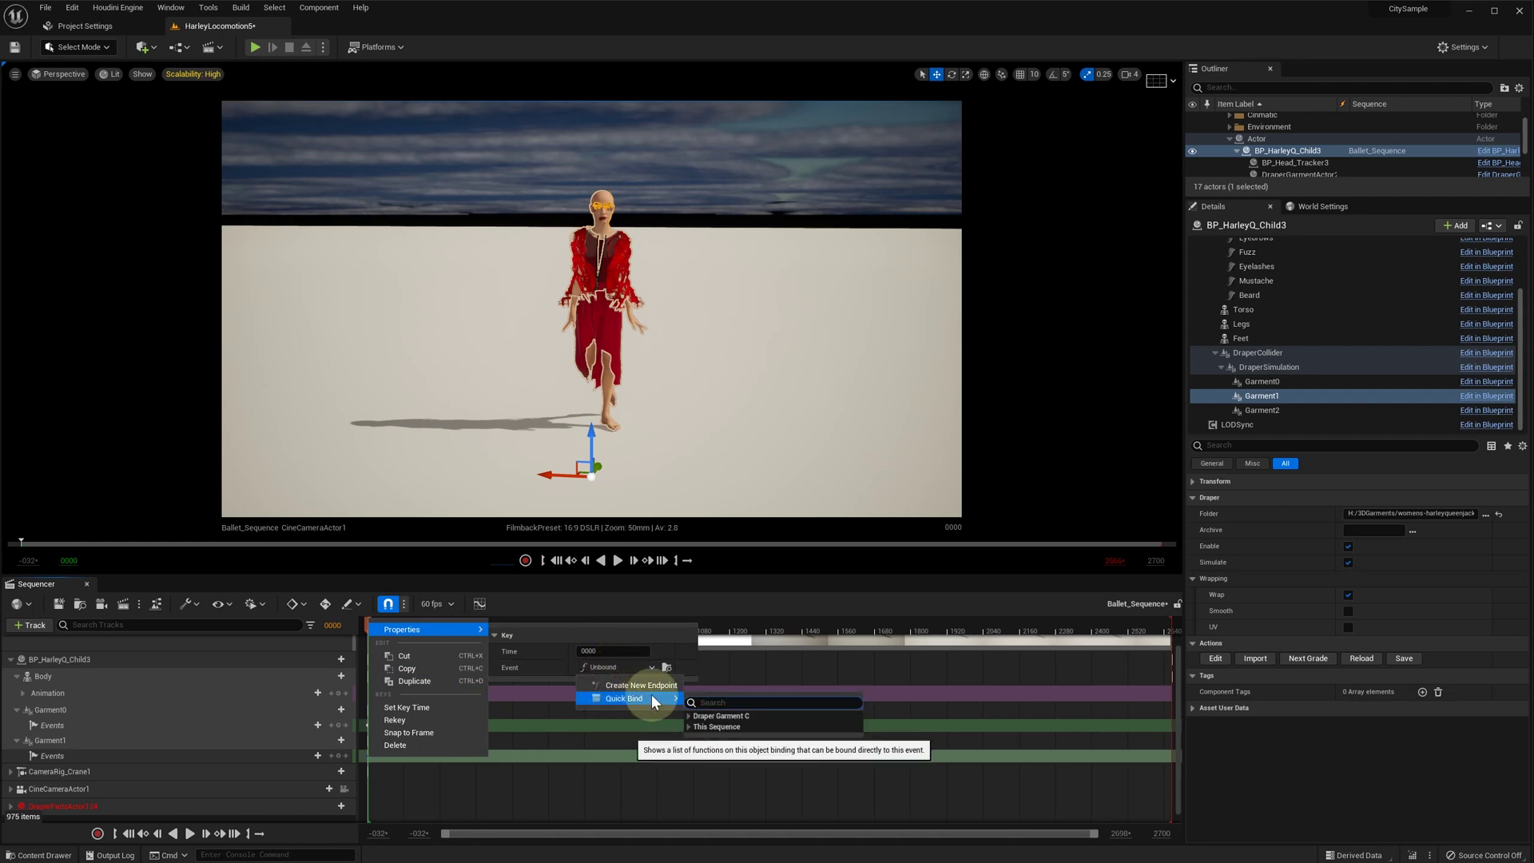
{"action": "left_click", "coordinate": [688, 727]}
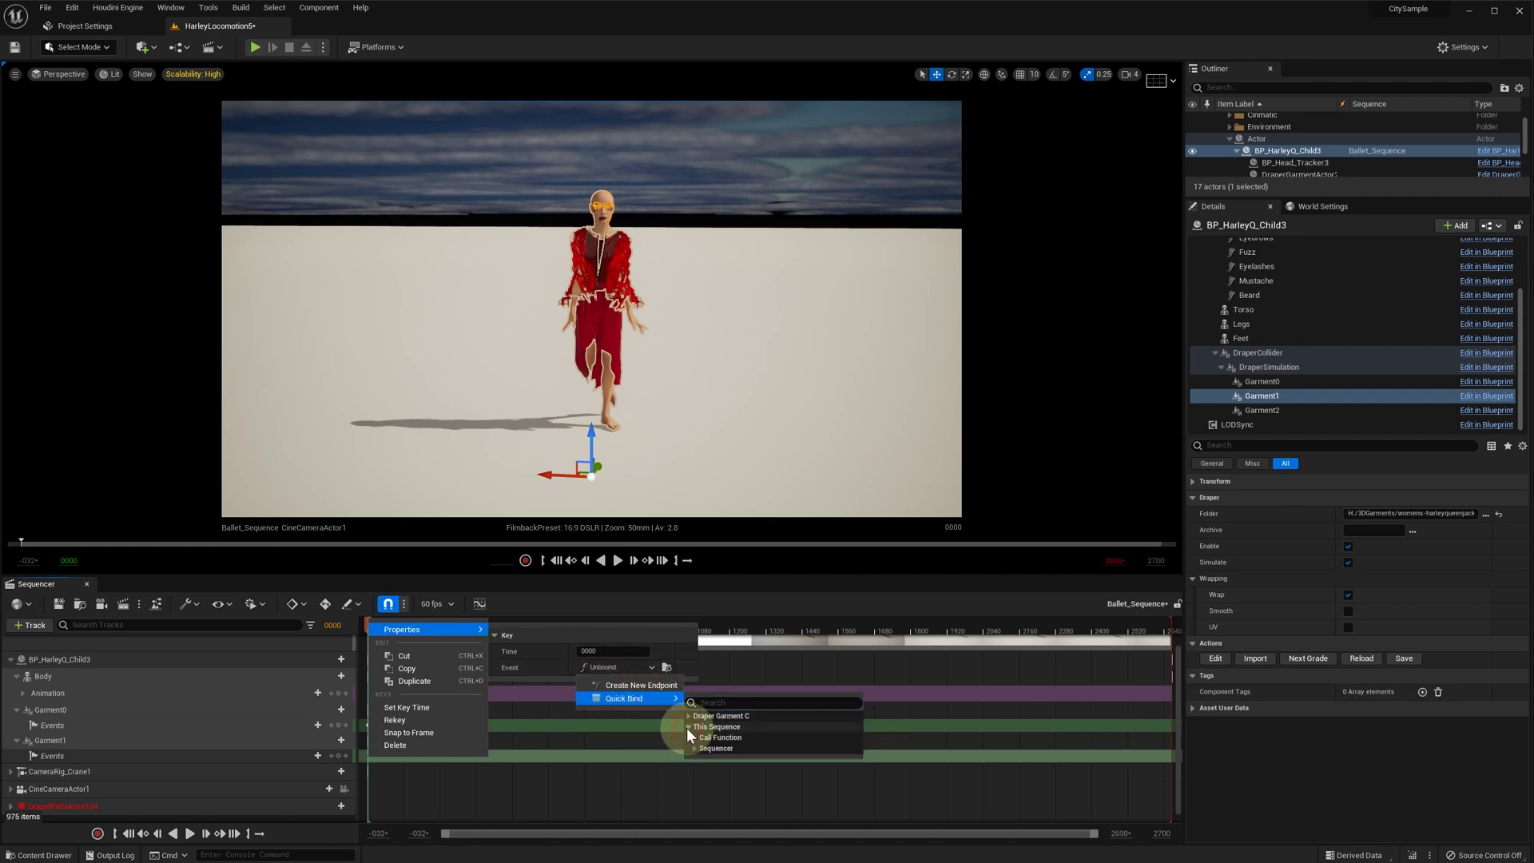
{"action": "left_click", "coordinate": [693, 738]}
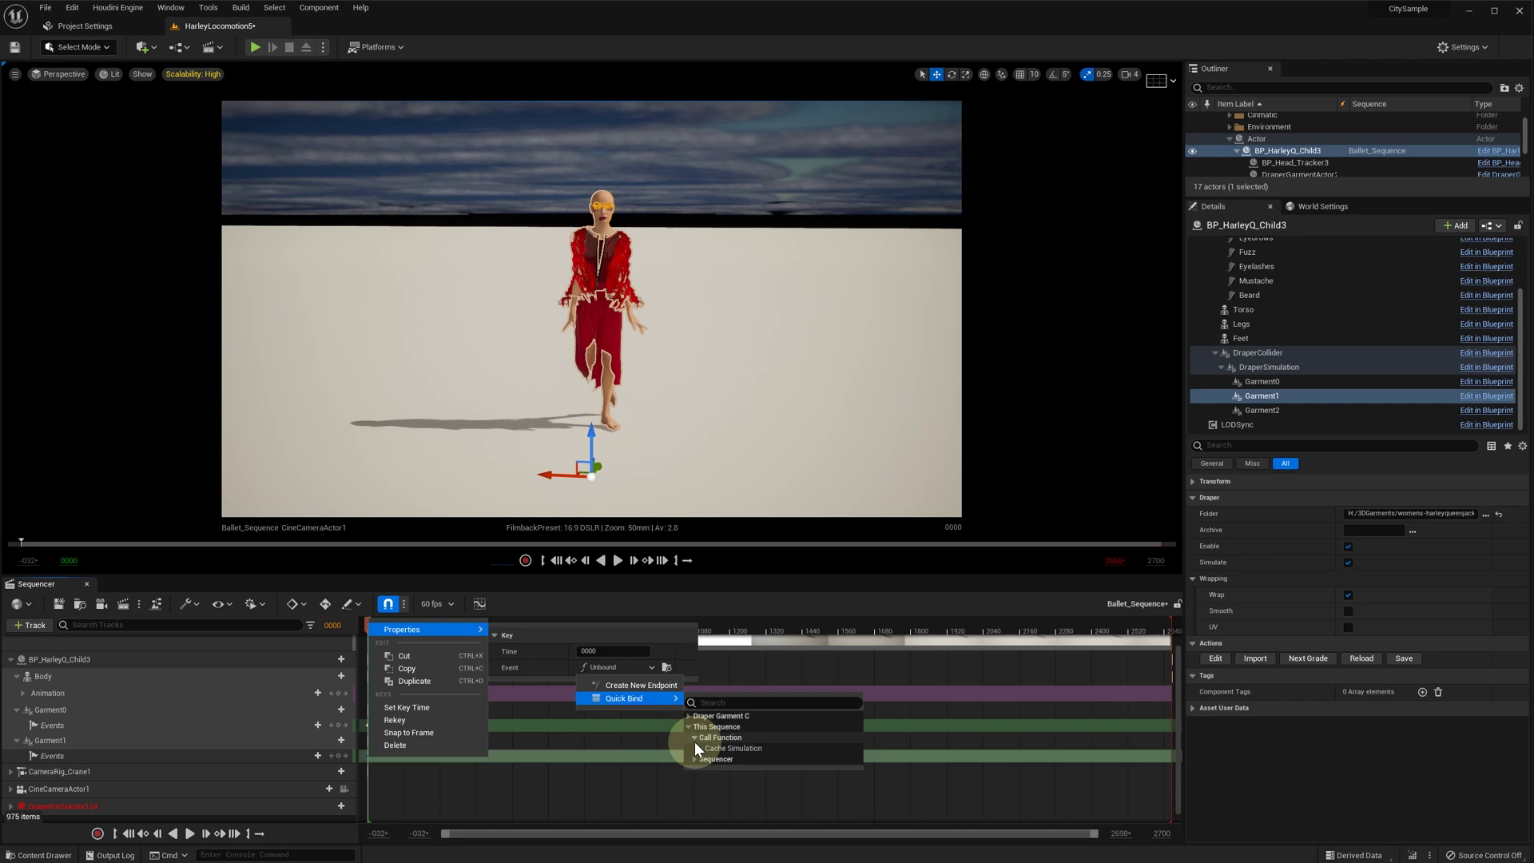
{"action": "left_click", "coordinate": [719, 749]}
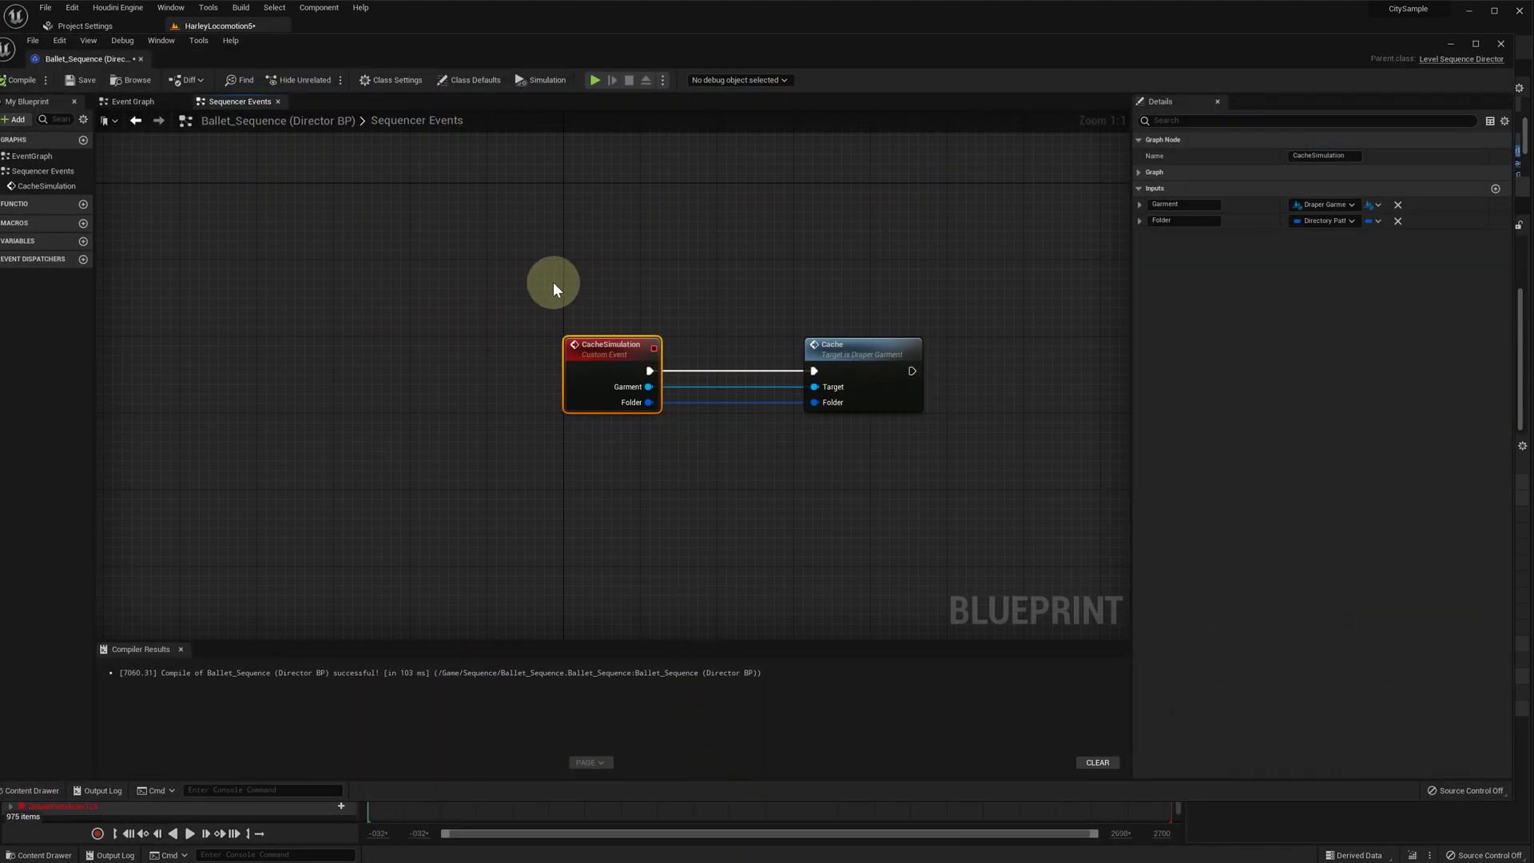
Set the Garment1 key's Folder payload to 001.
{"action": "left_click", "coordinate": [1453, 45]}
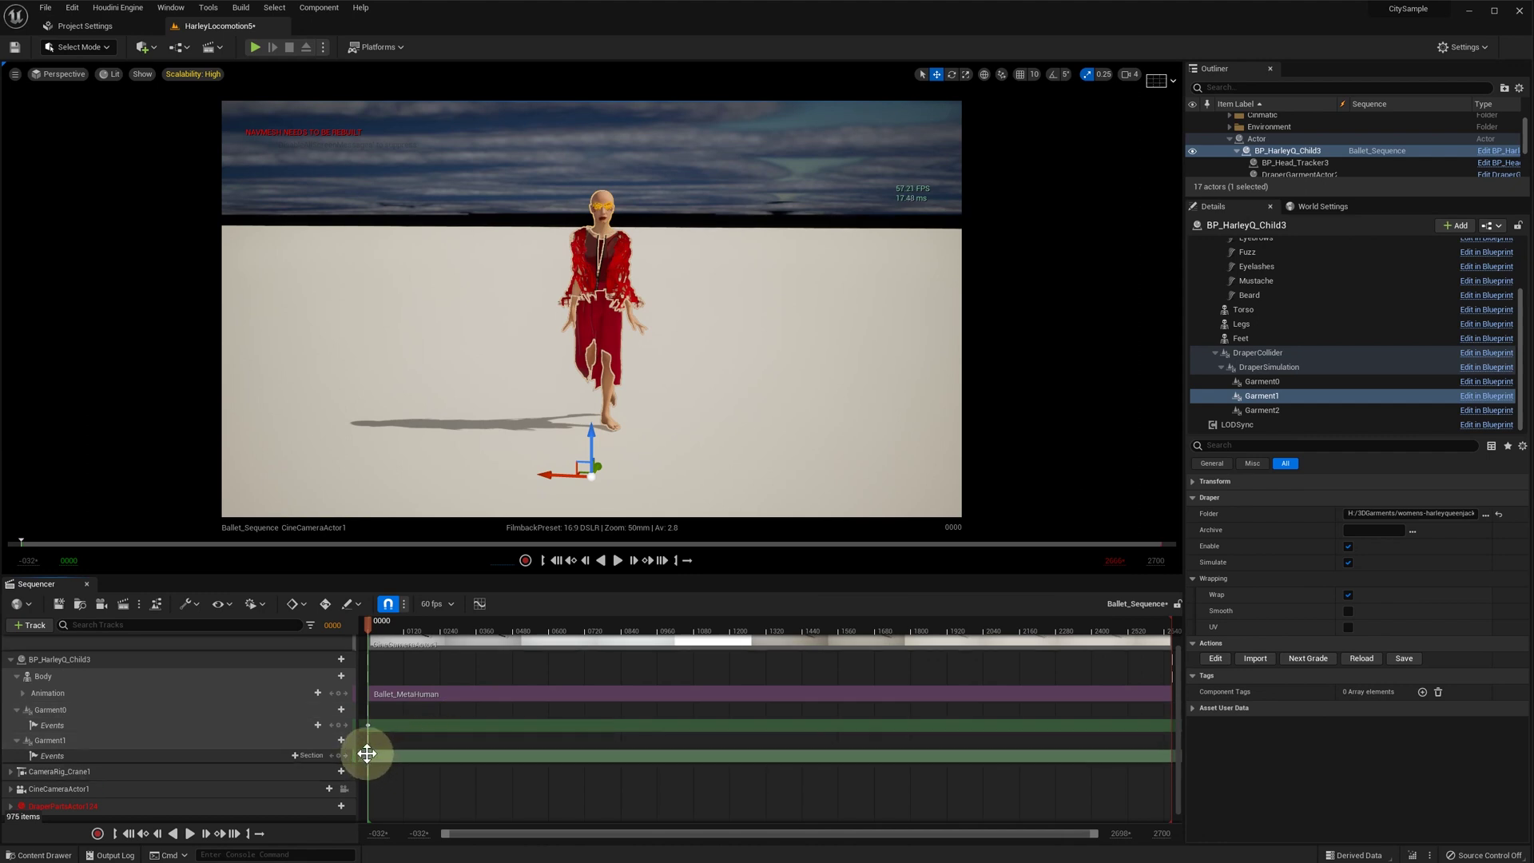
{"action": "right_click", "coordinate": [369, 754]}
{"action": "mouse_move", "coordinate": [458, 625]}
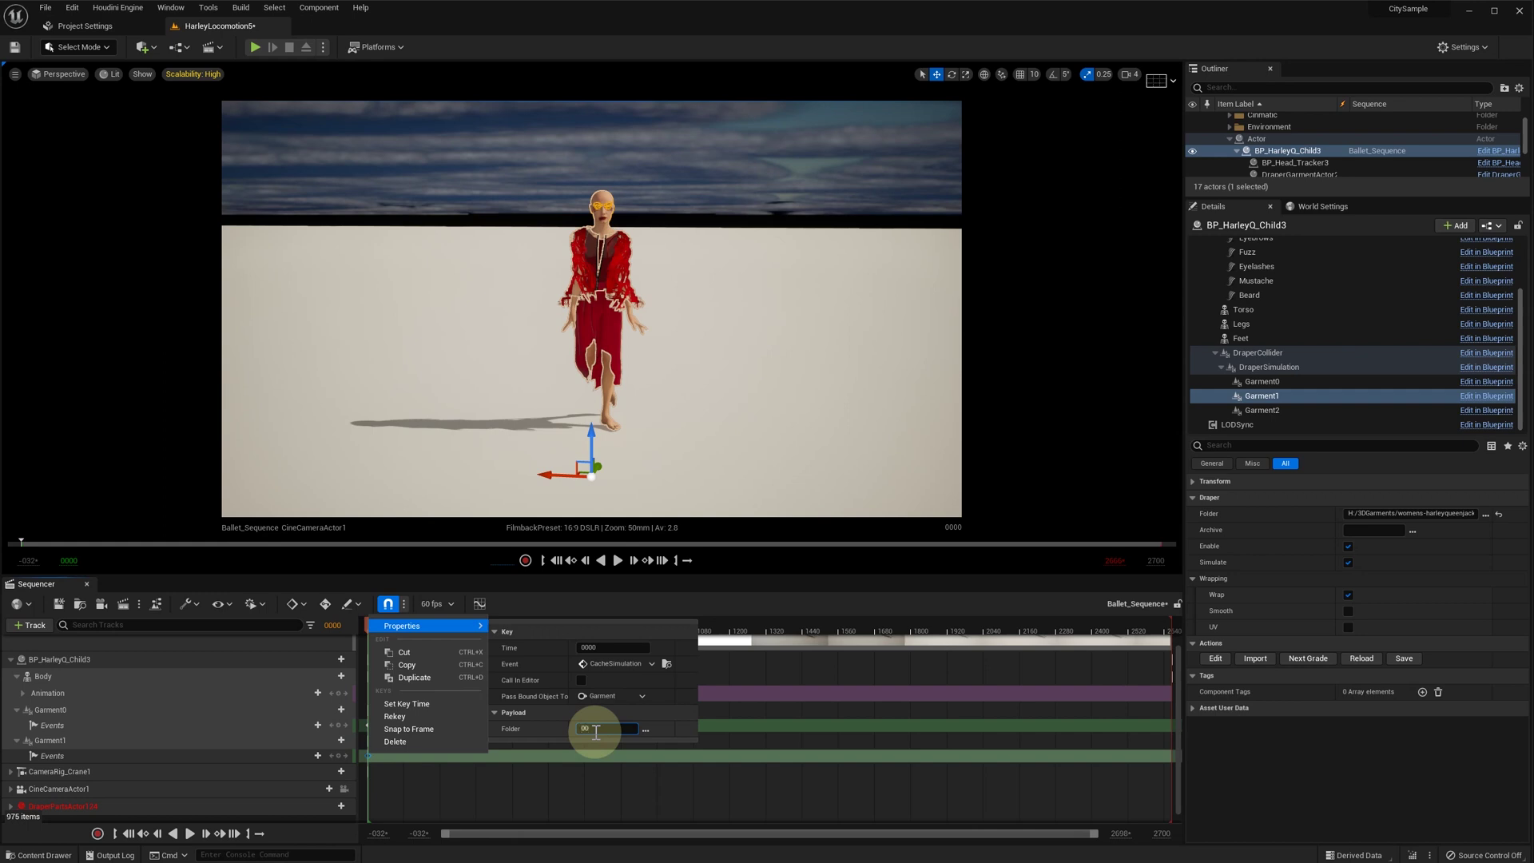
{"action": "key", "text": "Return"}
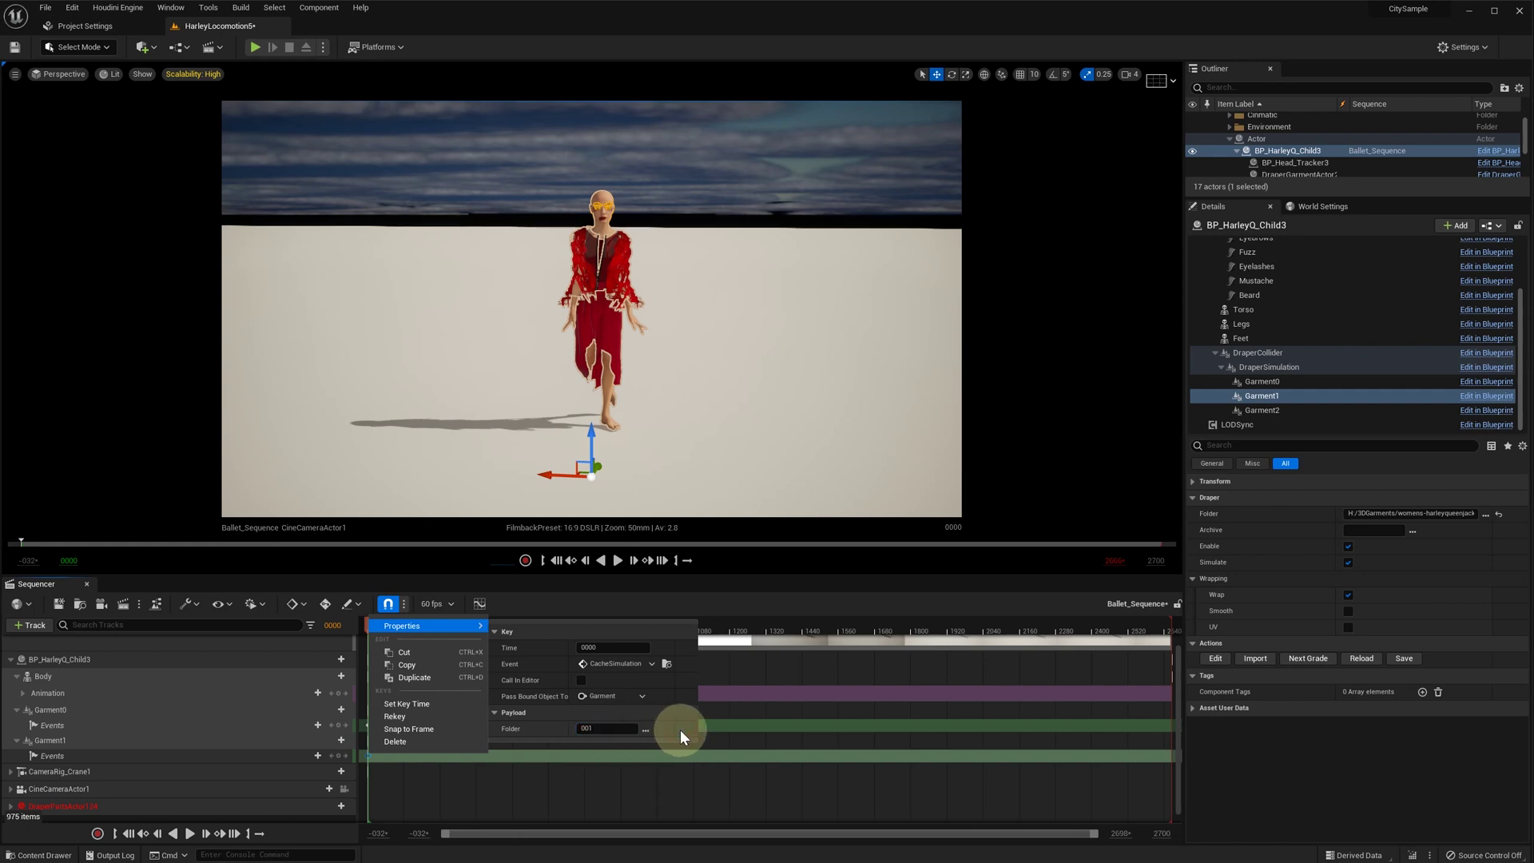
{"action": "left_click", "coordinate": [666, 779]}
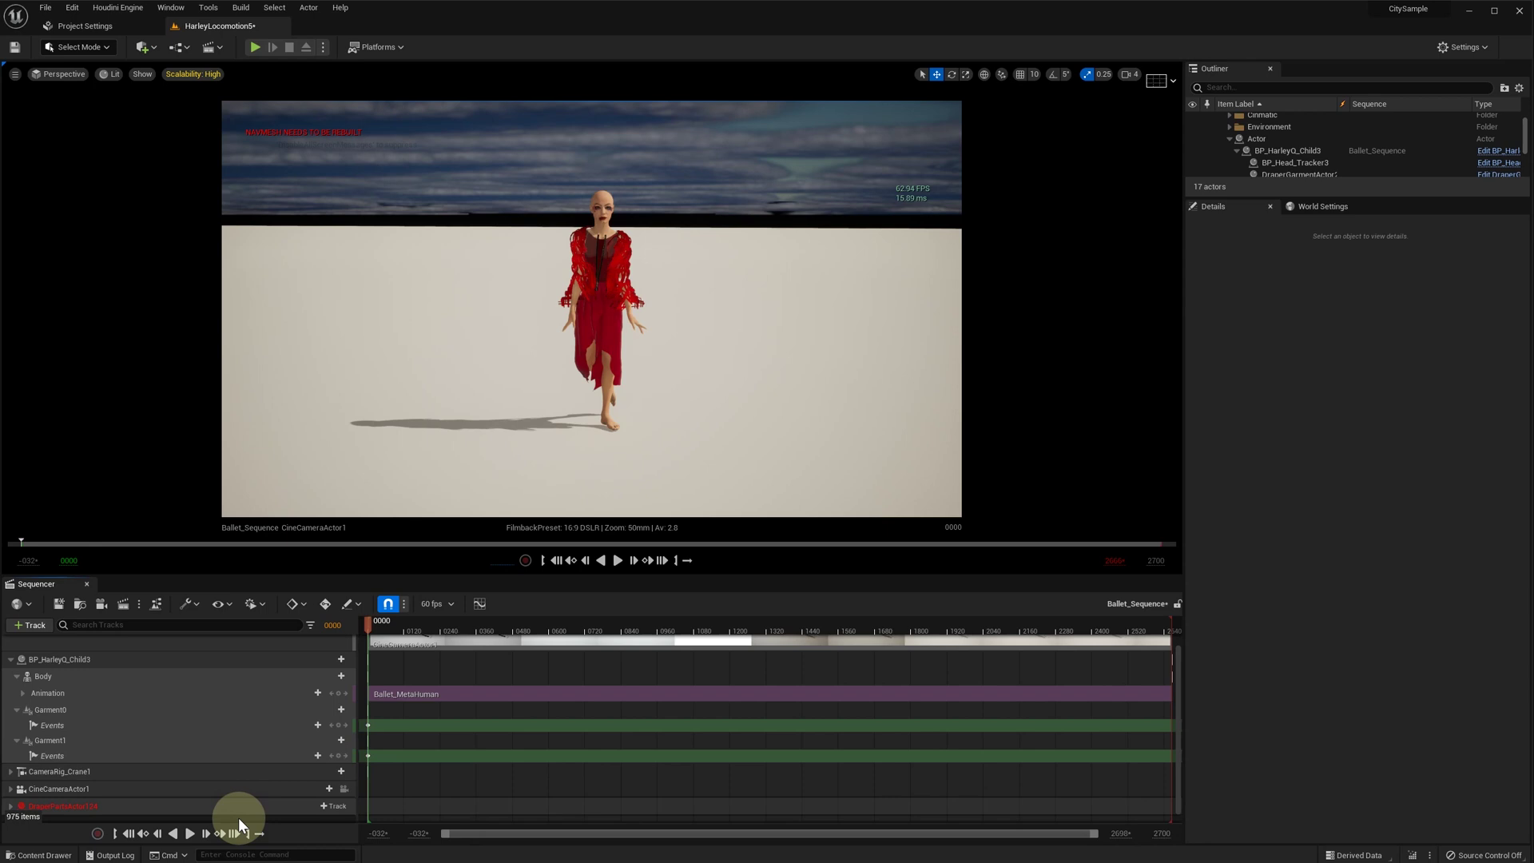
At end frame 2665, bind Garment0's event key to Cache Simulation and verify its properties.
{"action": "left_click", "coordinate": [232, 833]}
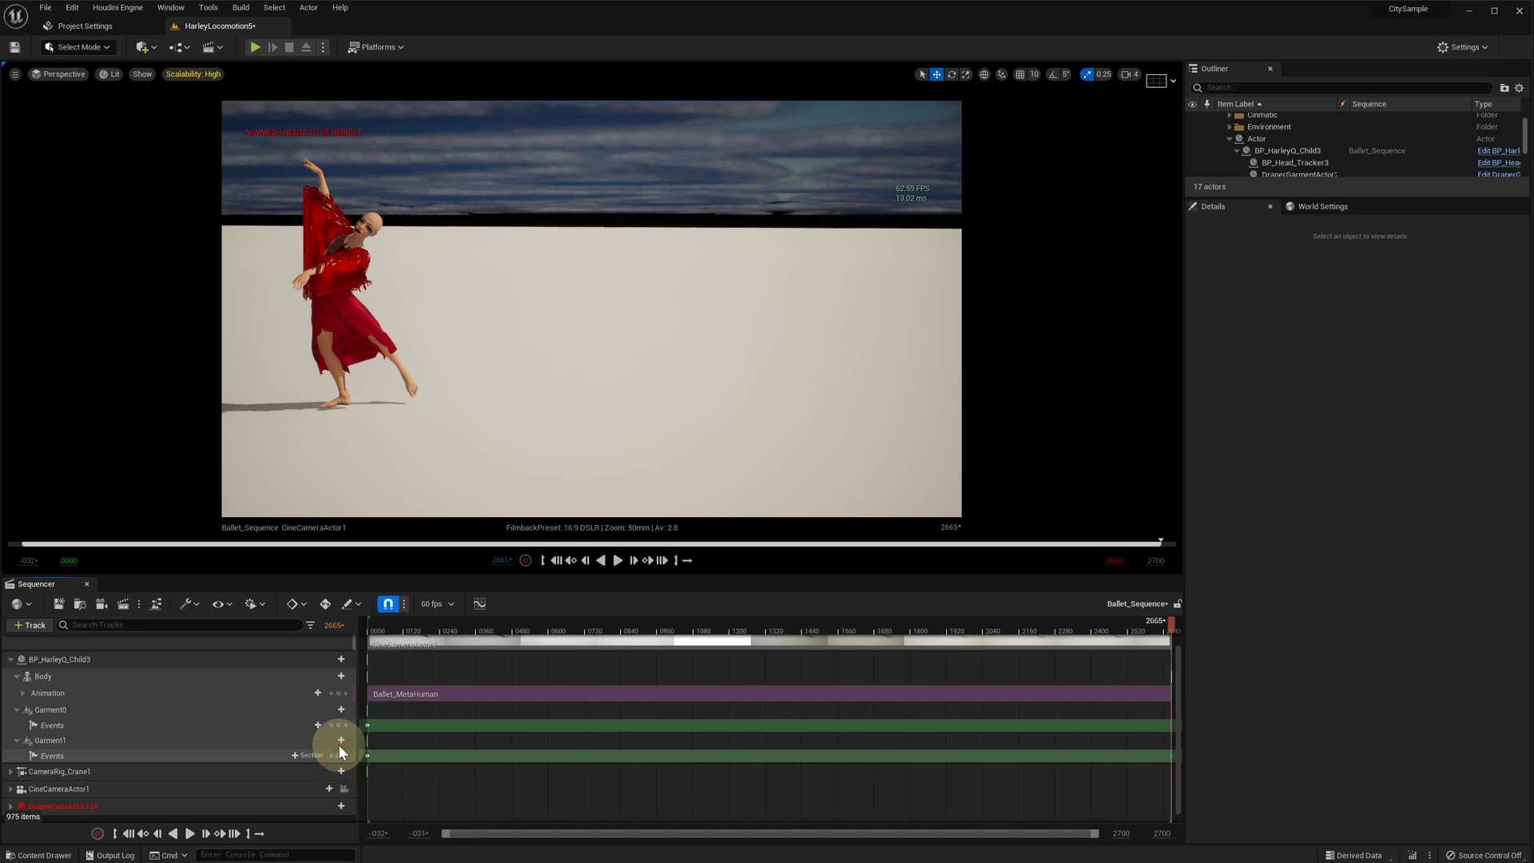
{"action": "right_click", "coordinate": [1171, 722]}
{"action": "mouse_move", "coordinate": [1197, 734]}
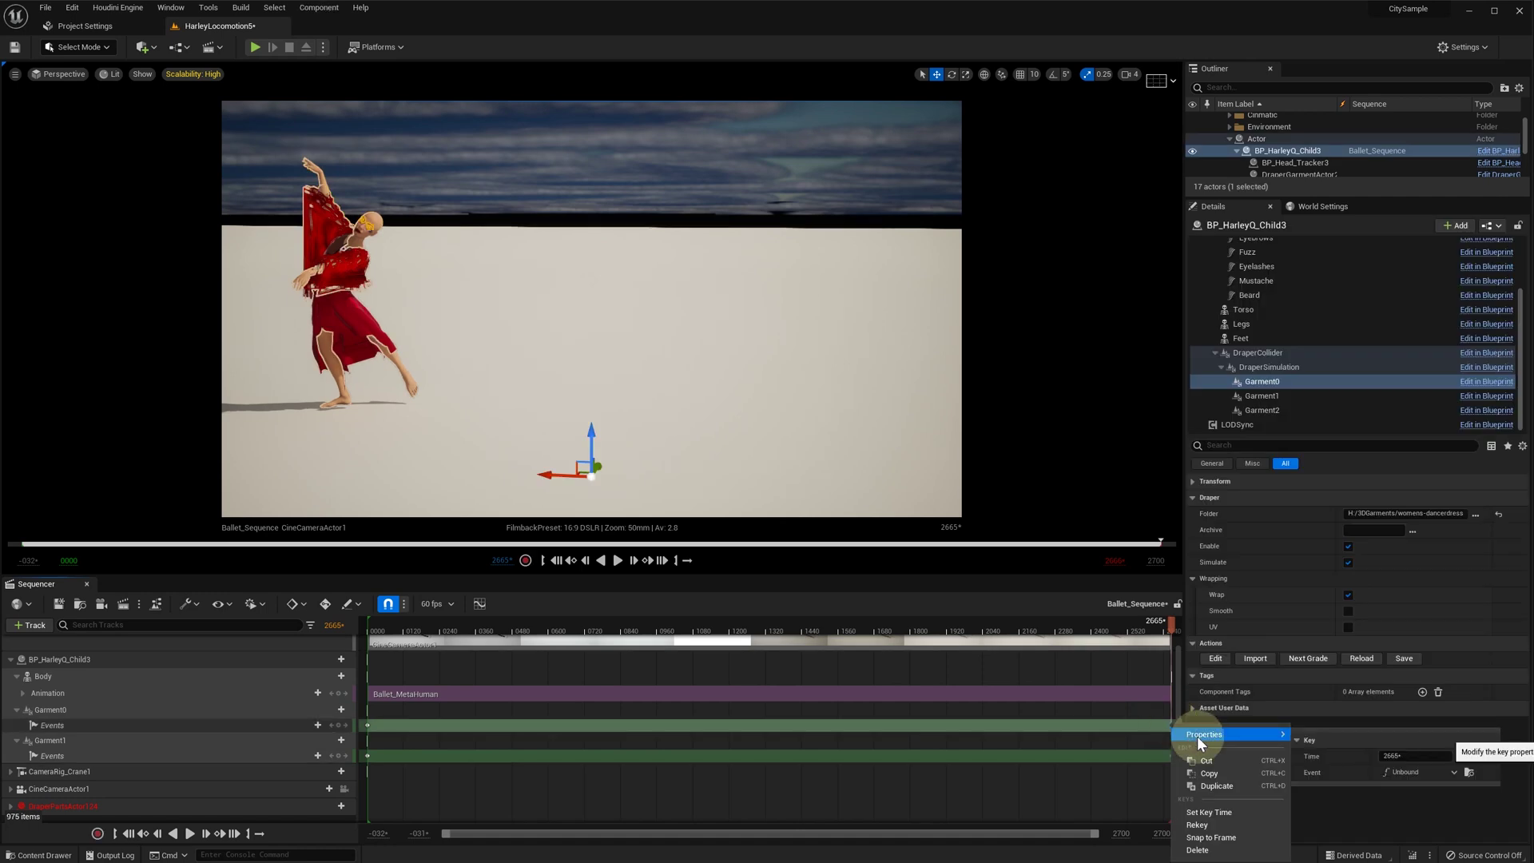
{"action": "mouse_move", "coordinate": [1422, 802]}
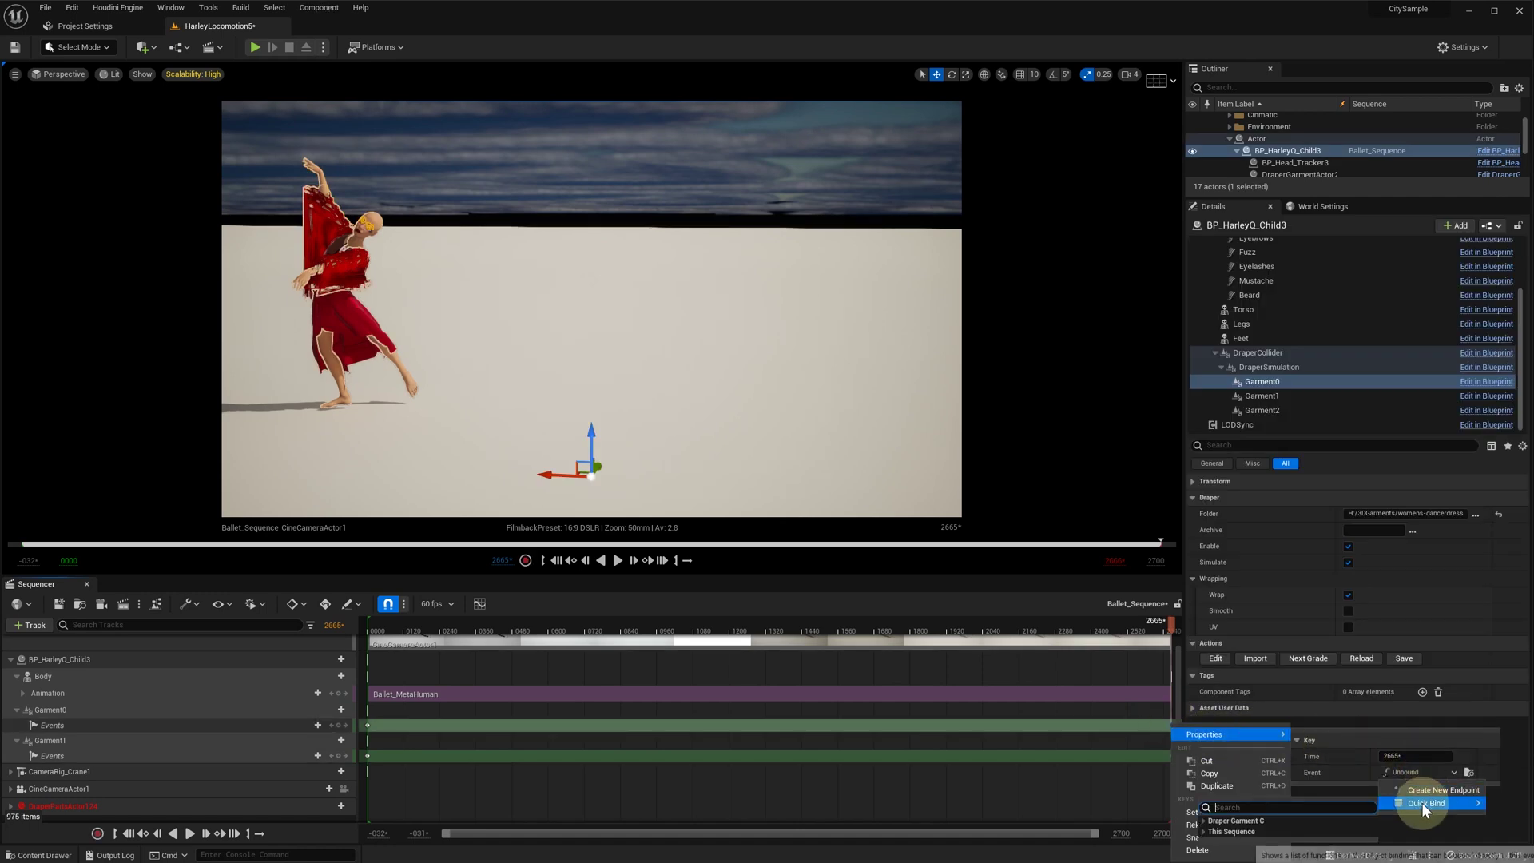
{"action": "left_click", "coordinate": [1206, 832]}
{"action": "left_click", "coordinate": [1211, 842]}
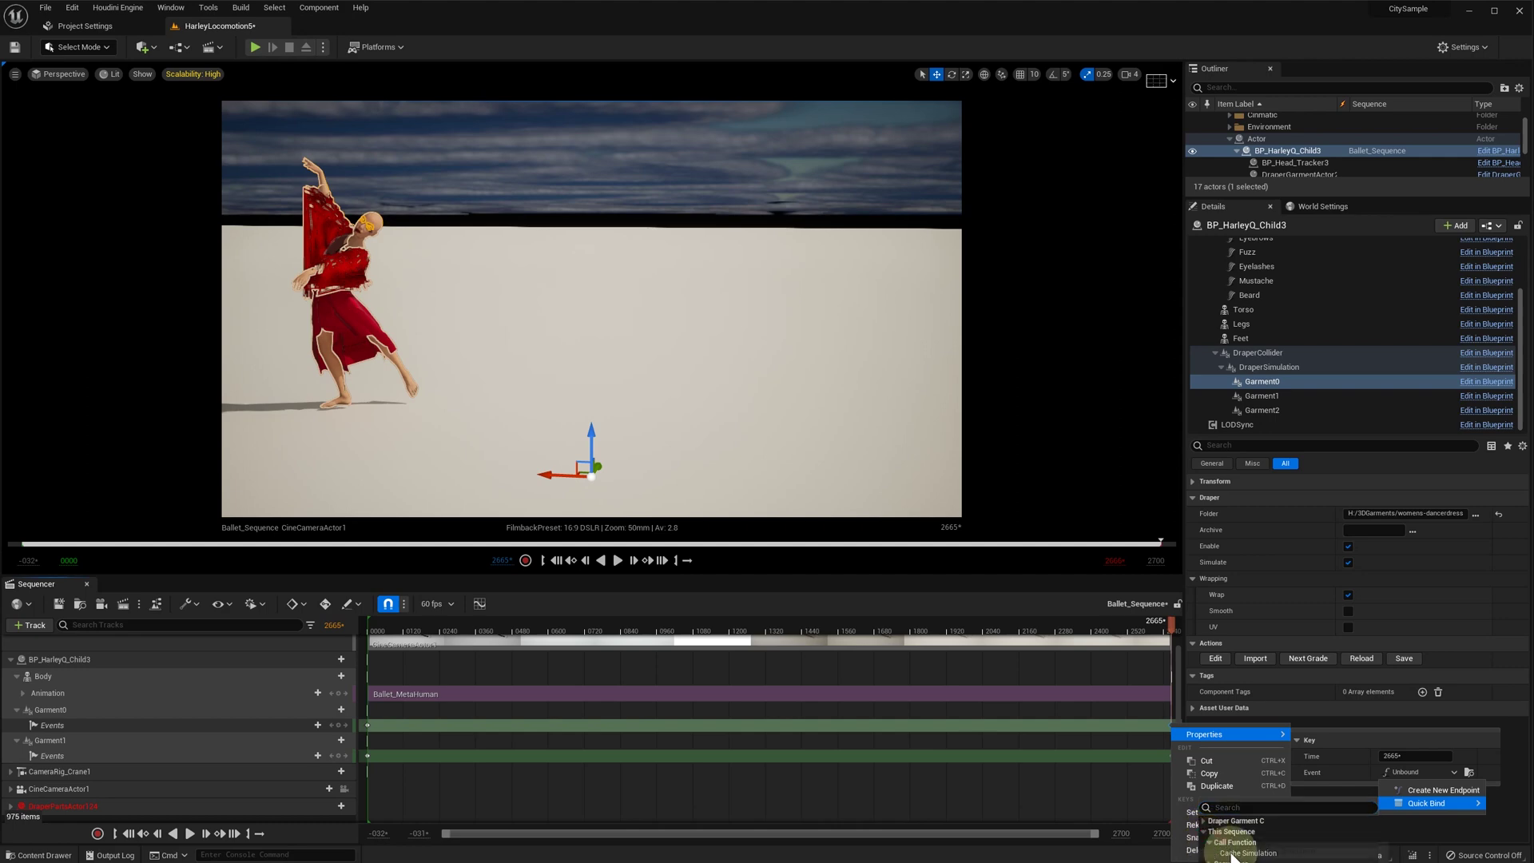
{"action": "left_click", "coordinate": [1274, 853]}
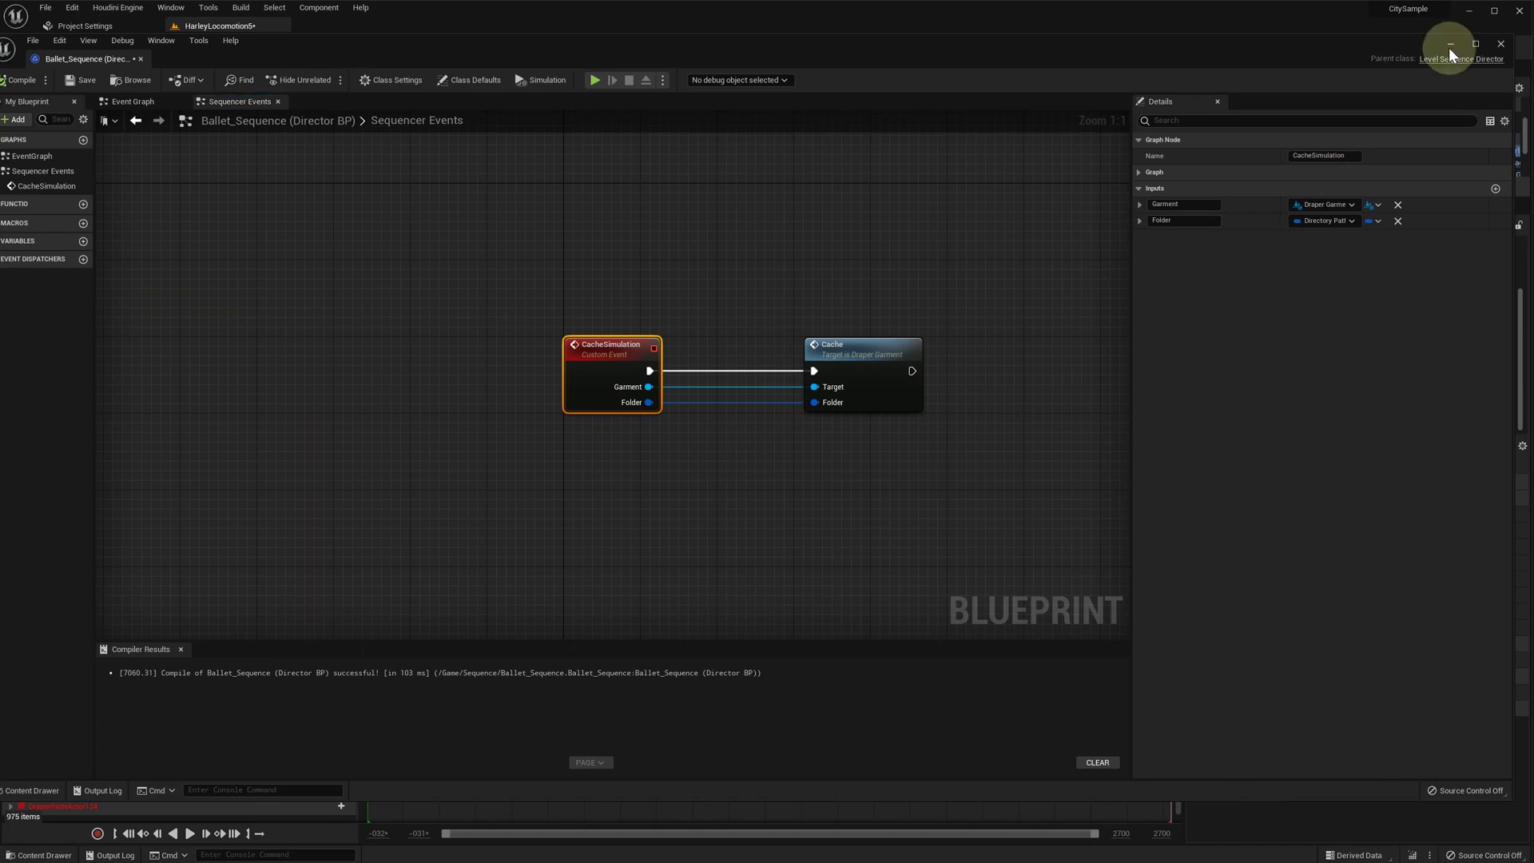
{"action": "left_click", "coordinate": [1451, 45]}
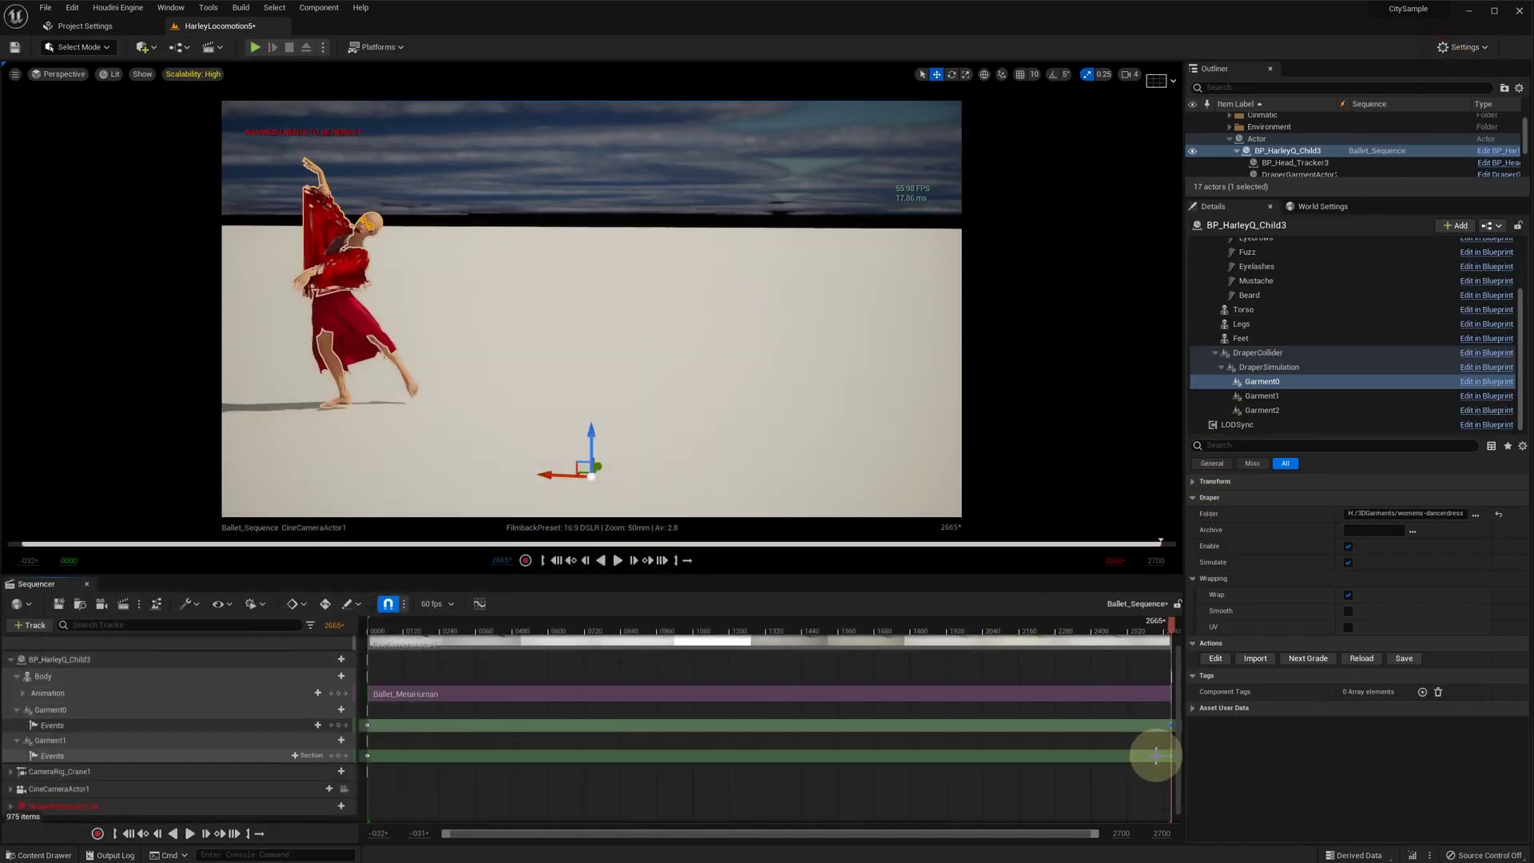
{"action": "right_click", "coordinate": [1172, 726]}
{"action": "mouse_move", "coordinate": [1215, 741]}
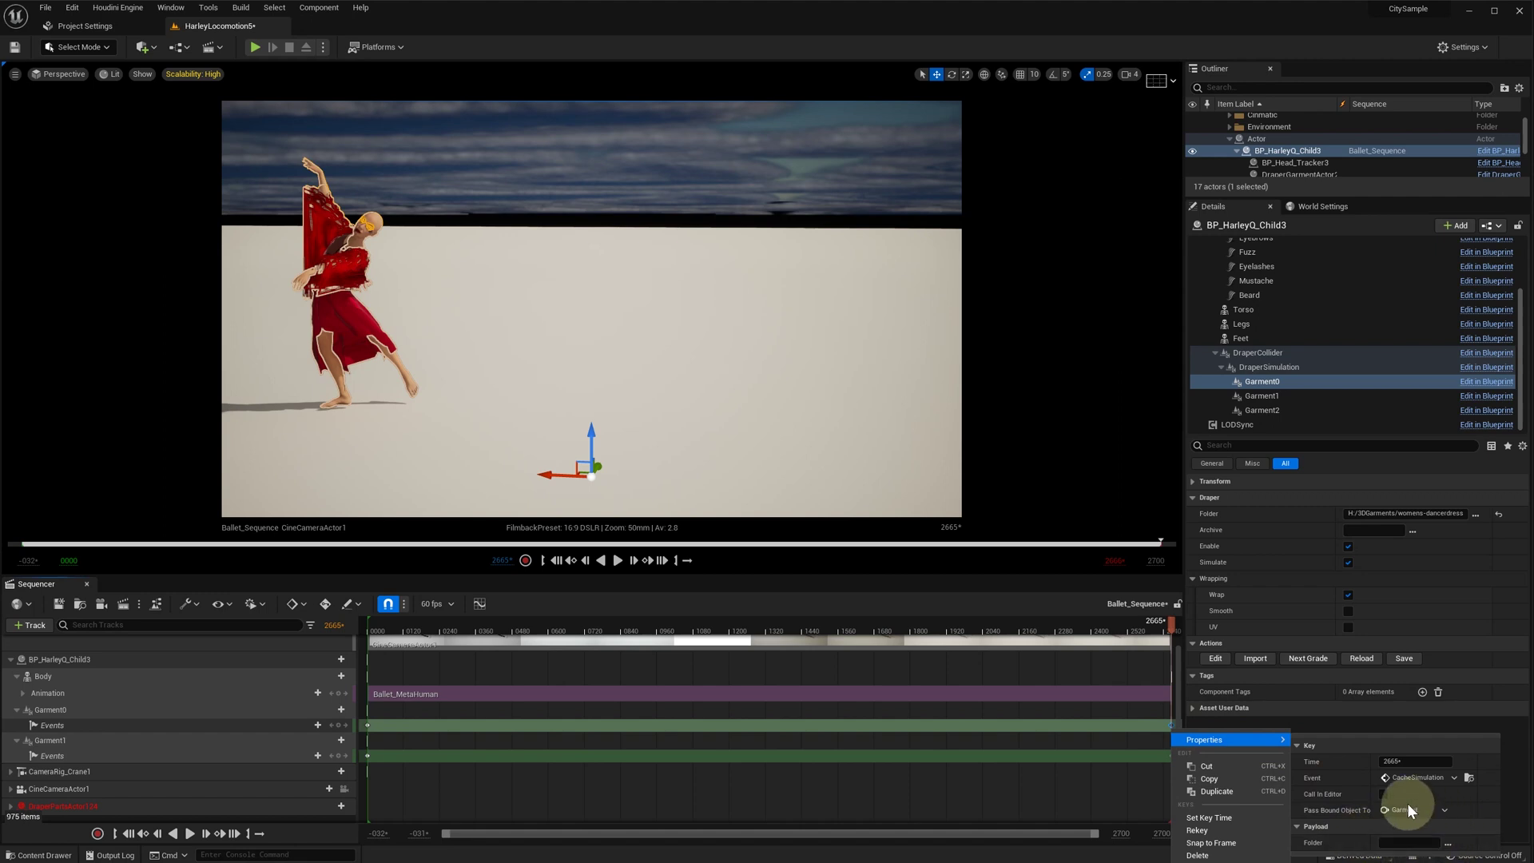
{"action": "left_click", "coordinate": [1159, 755]}
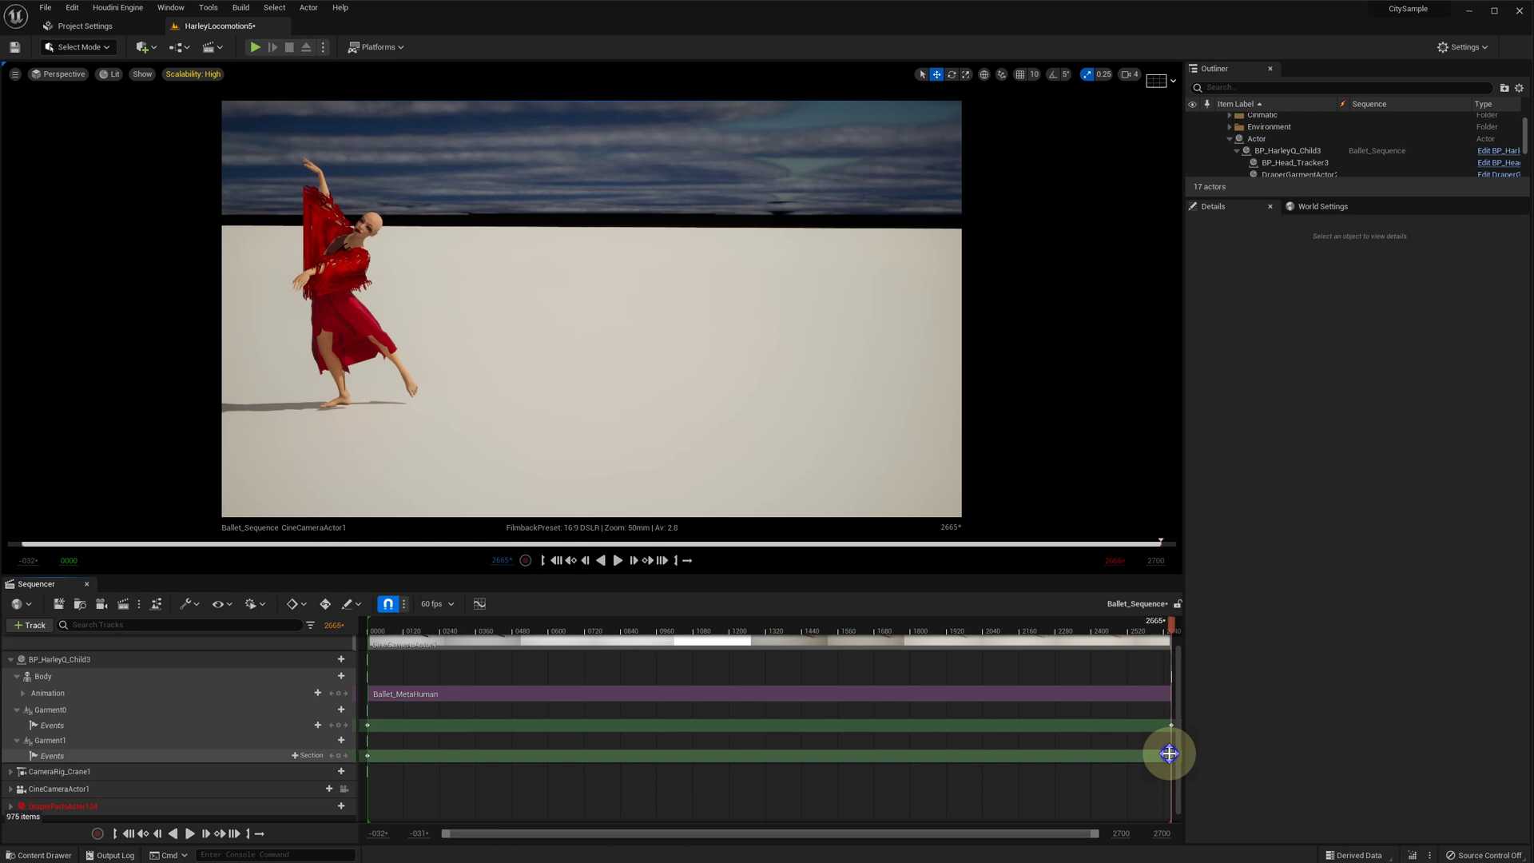
Bind Garment1's end-frame event key to Cache Simulation and close the Blueprint editor.
{"action": "right_click", "coordinate": [1169, 753]}
{"action": "mouse_move", "coordinate": [1225, 627]}
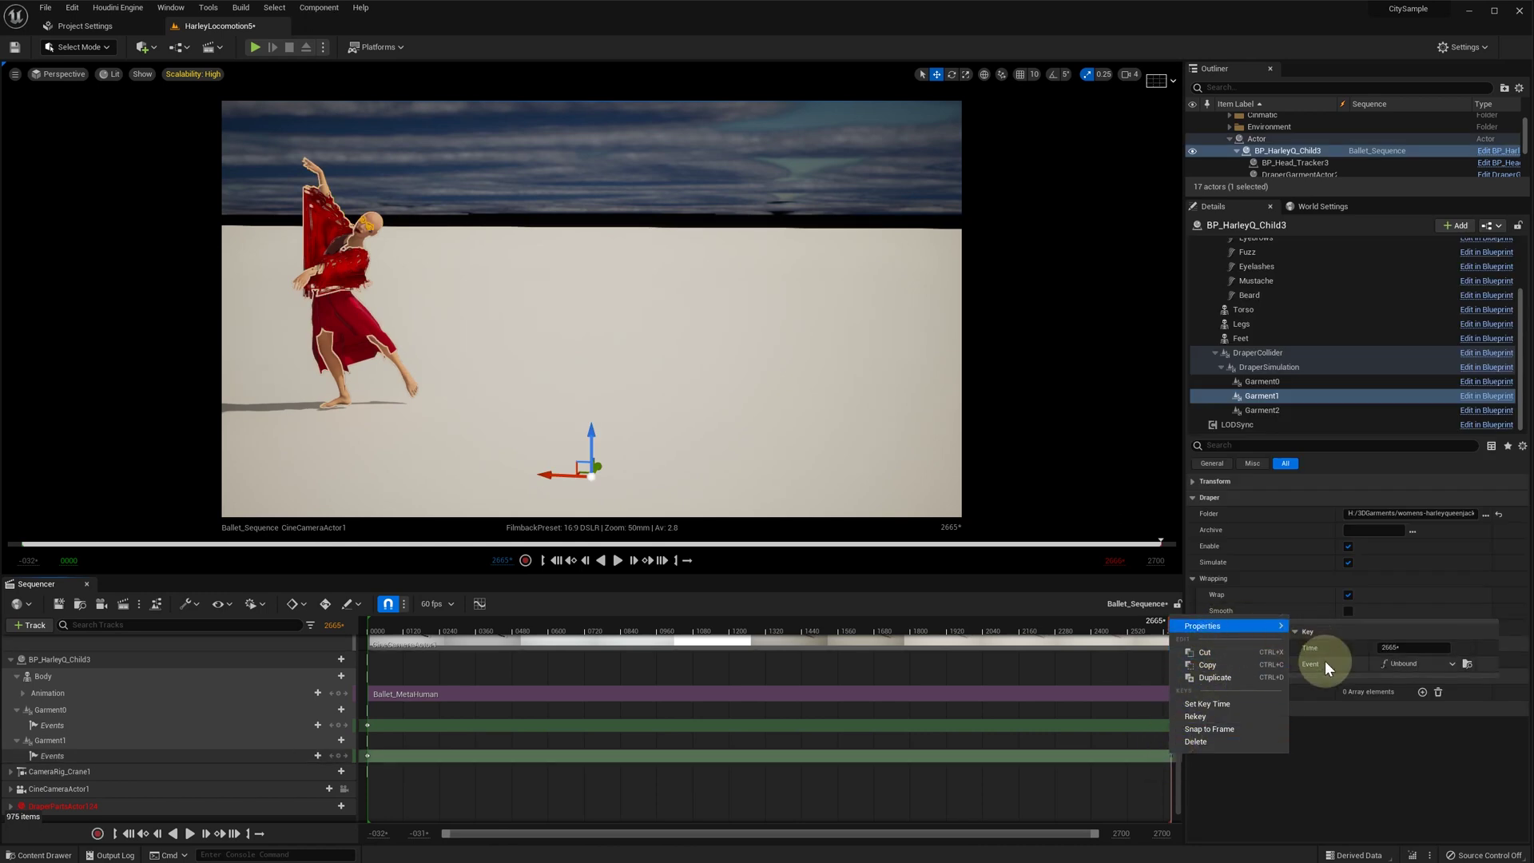
{"action": "left_click", "coordinate": [1395, 671]}
{"action": "mouse_move", "coordinate": [1407, 694]}
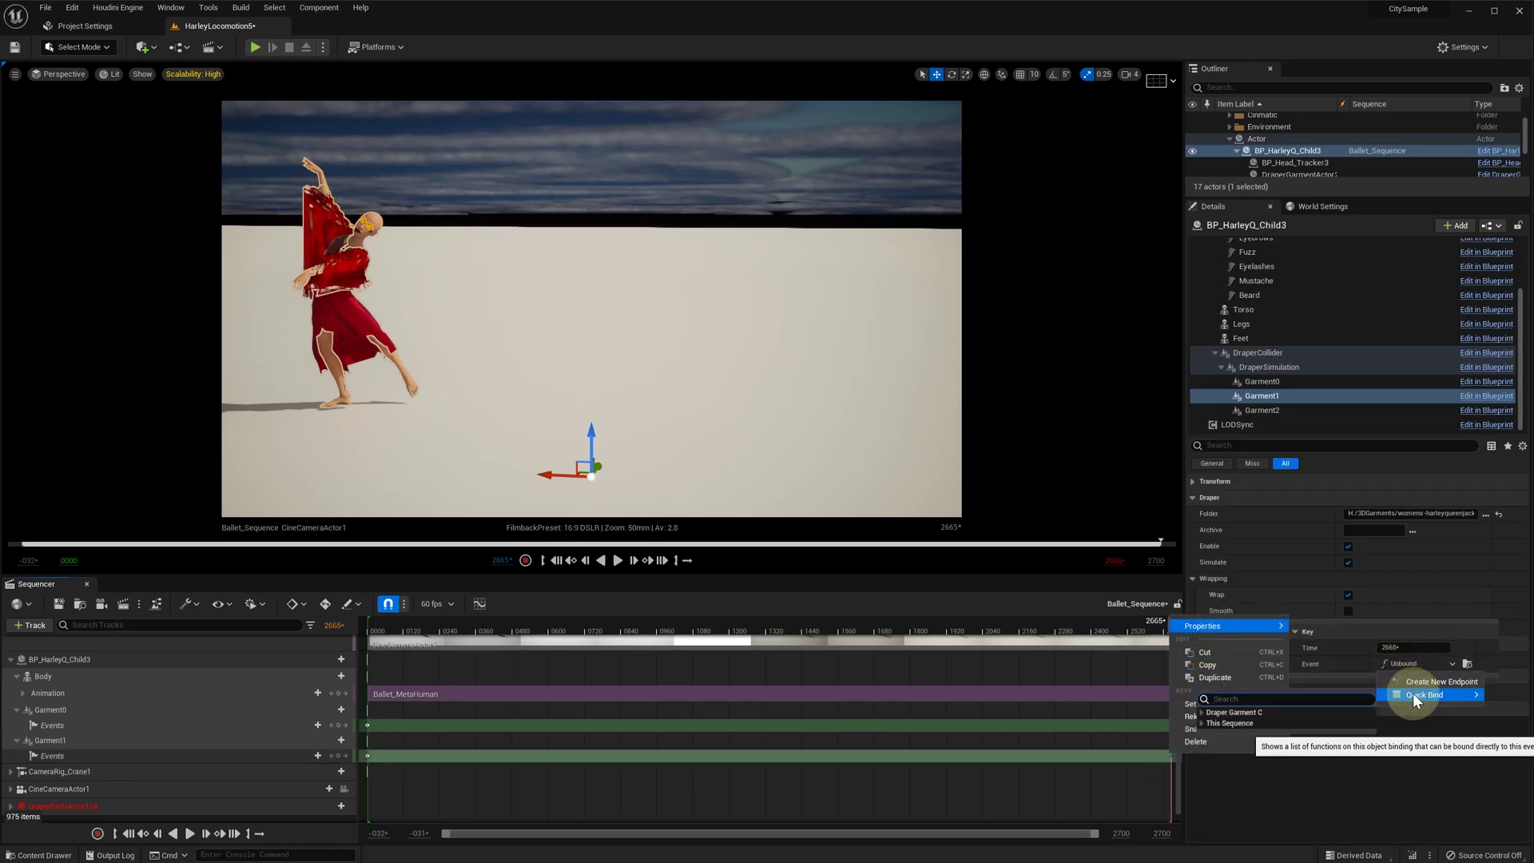
{"action": "type", "text": "cach"}
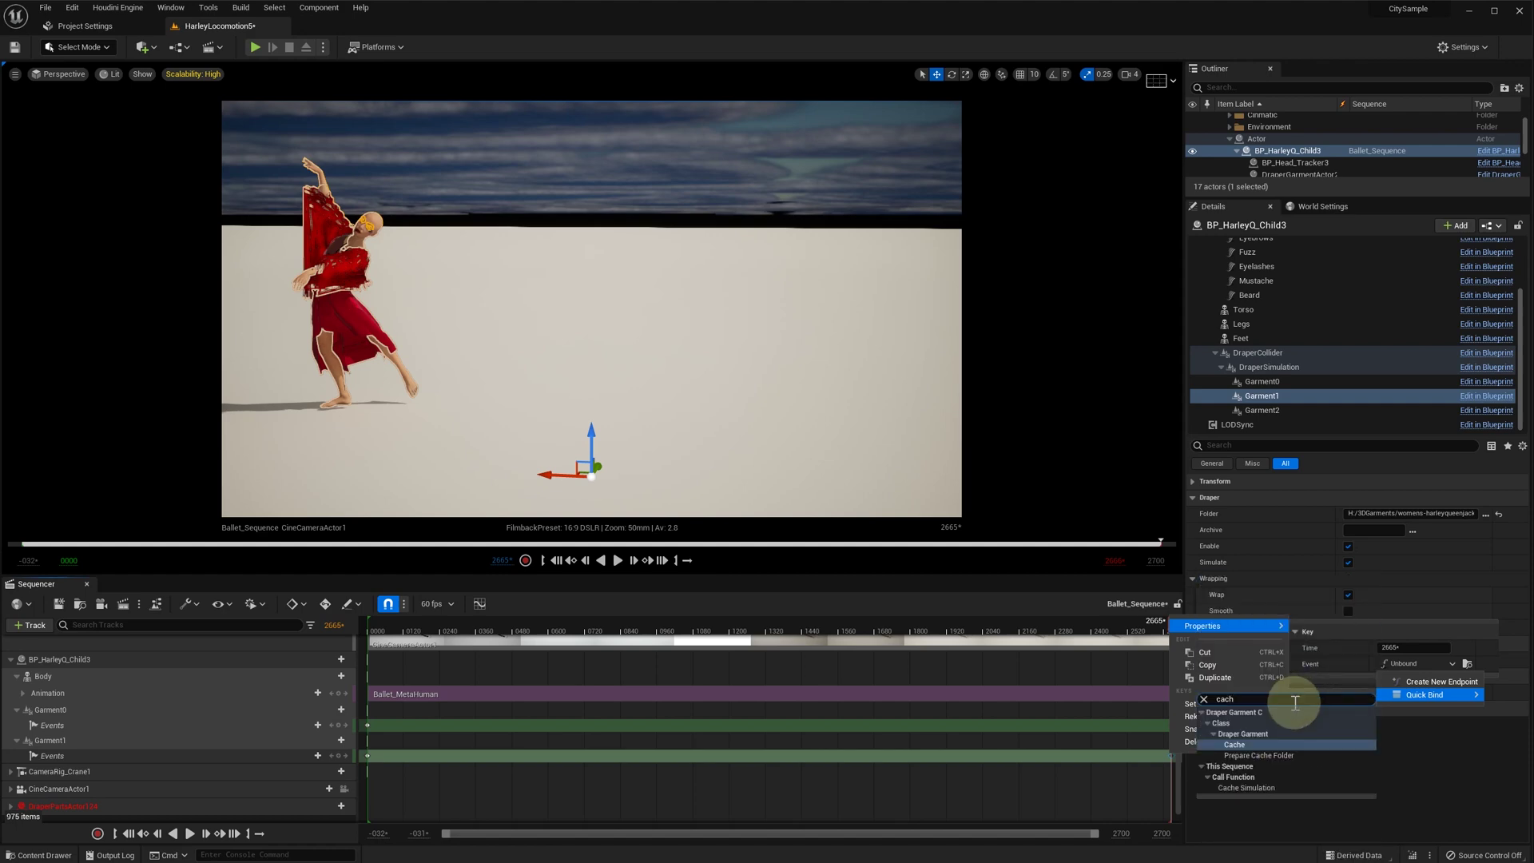
{"action": "left_click", "coordinate": [1270, 787]}
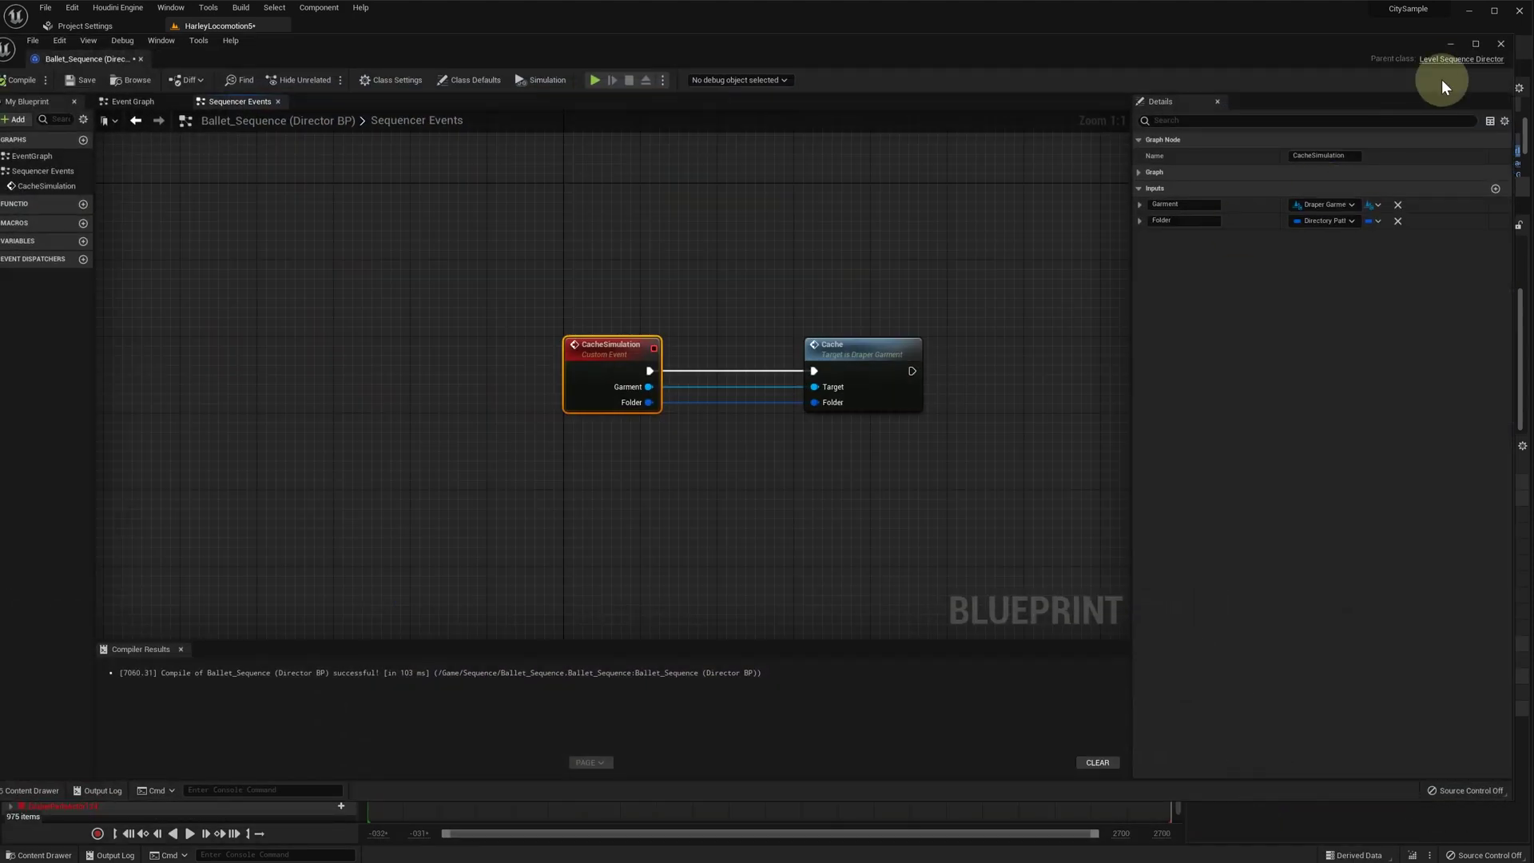
{"action": "left_click", "coordinate": [1500, 44]}
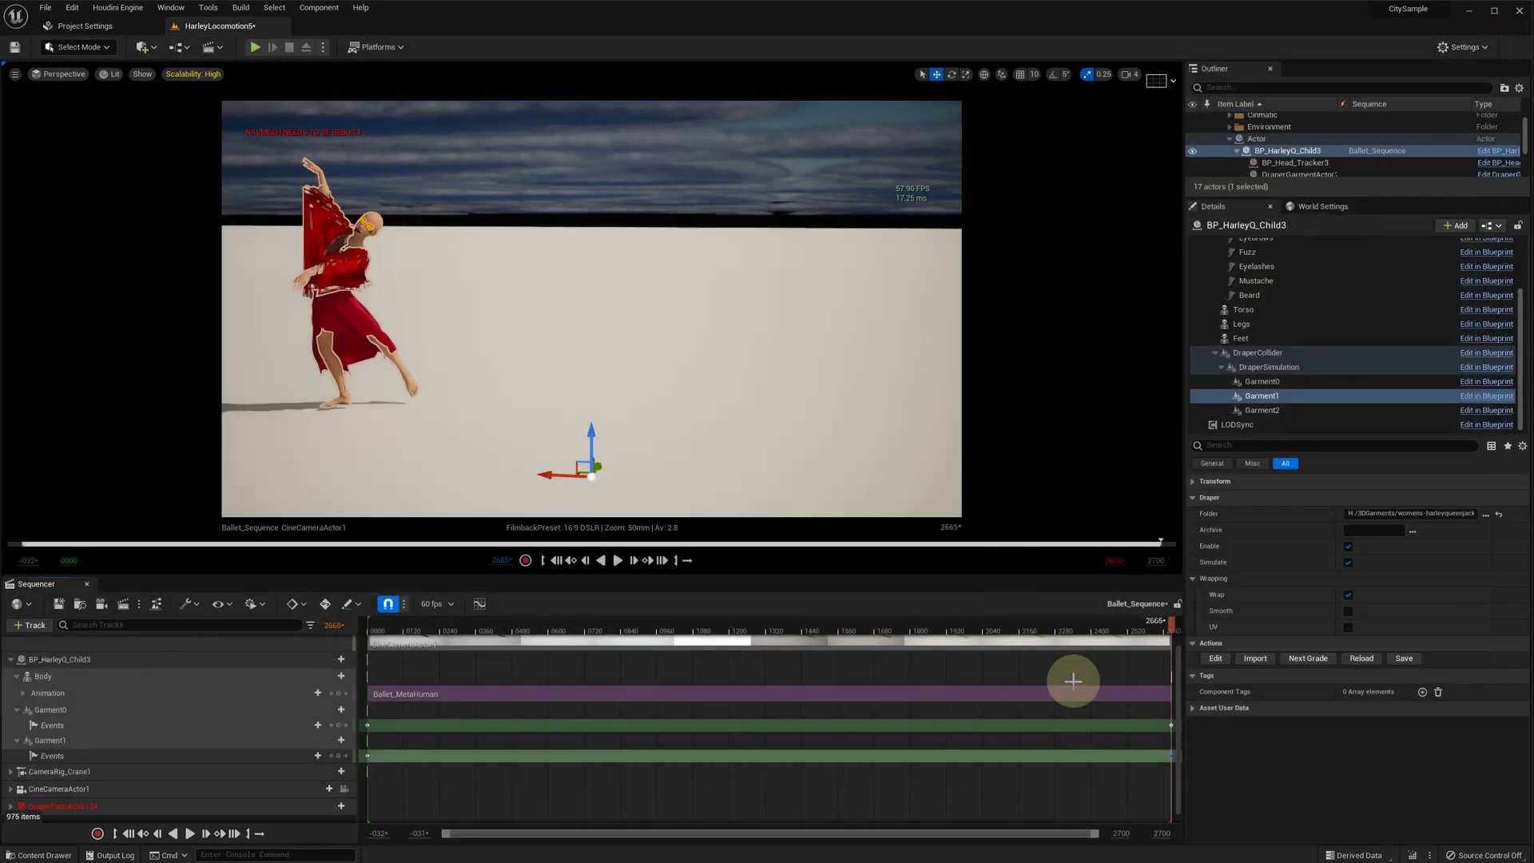
Save Ballet_Sequence and check its display rate is still 60 fps.
{"action": "right_click", "coordinate": [1170, 757]}
{"action": "mouse_move", "coordinate": [1242, 631]}
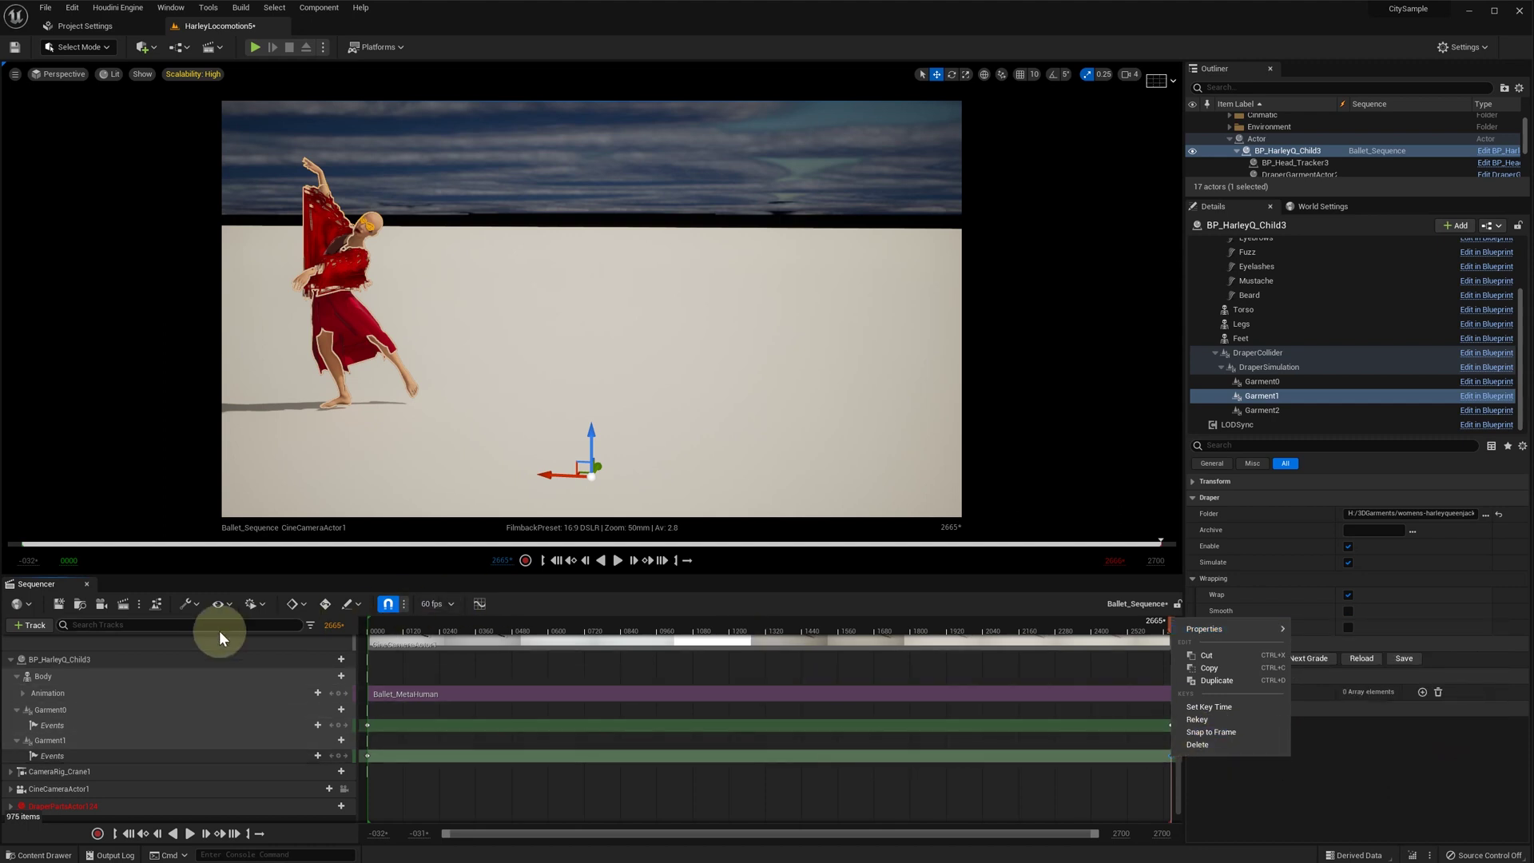
{"action": "left_click", "coordinate": [57, 609]}
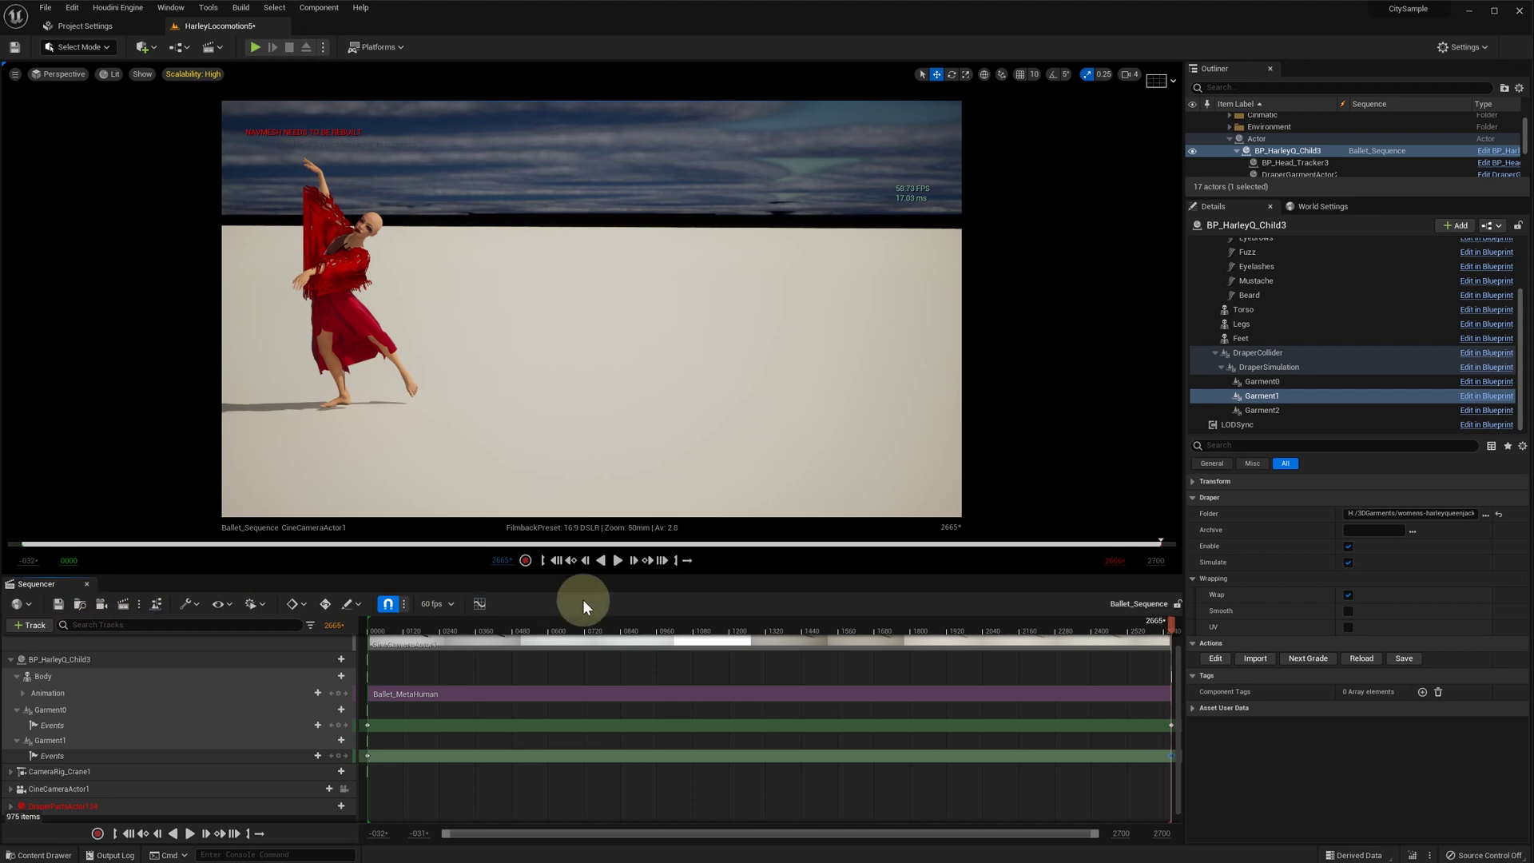
{"action": "left_click", "coordinate": [438, 604]}
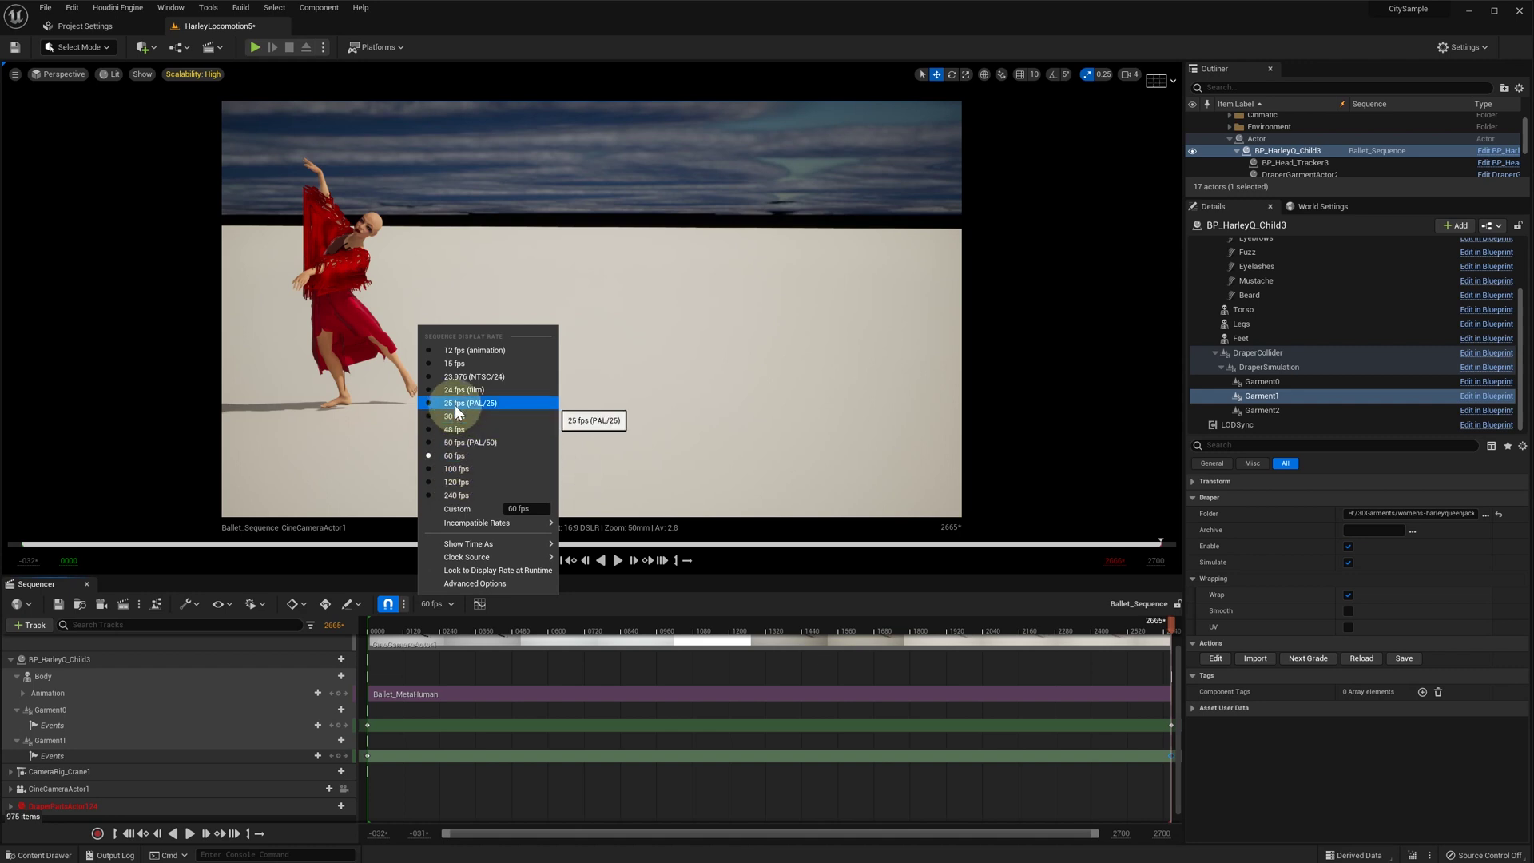
Re-enable Garment1's draper setting in Details and rewind the sequence to frame 0000.
{"action": "scroll", "coordinate": [431, 704], "scroll_direction": "up", "scroll_amount": 1}
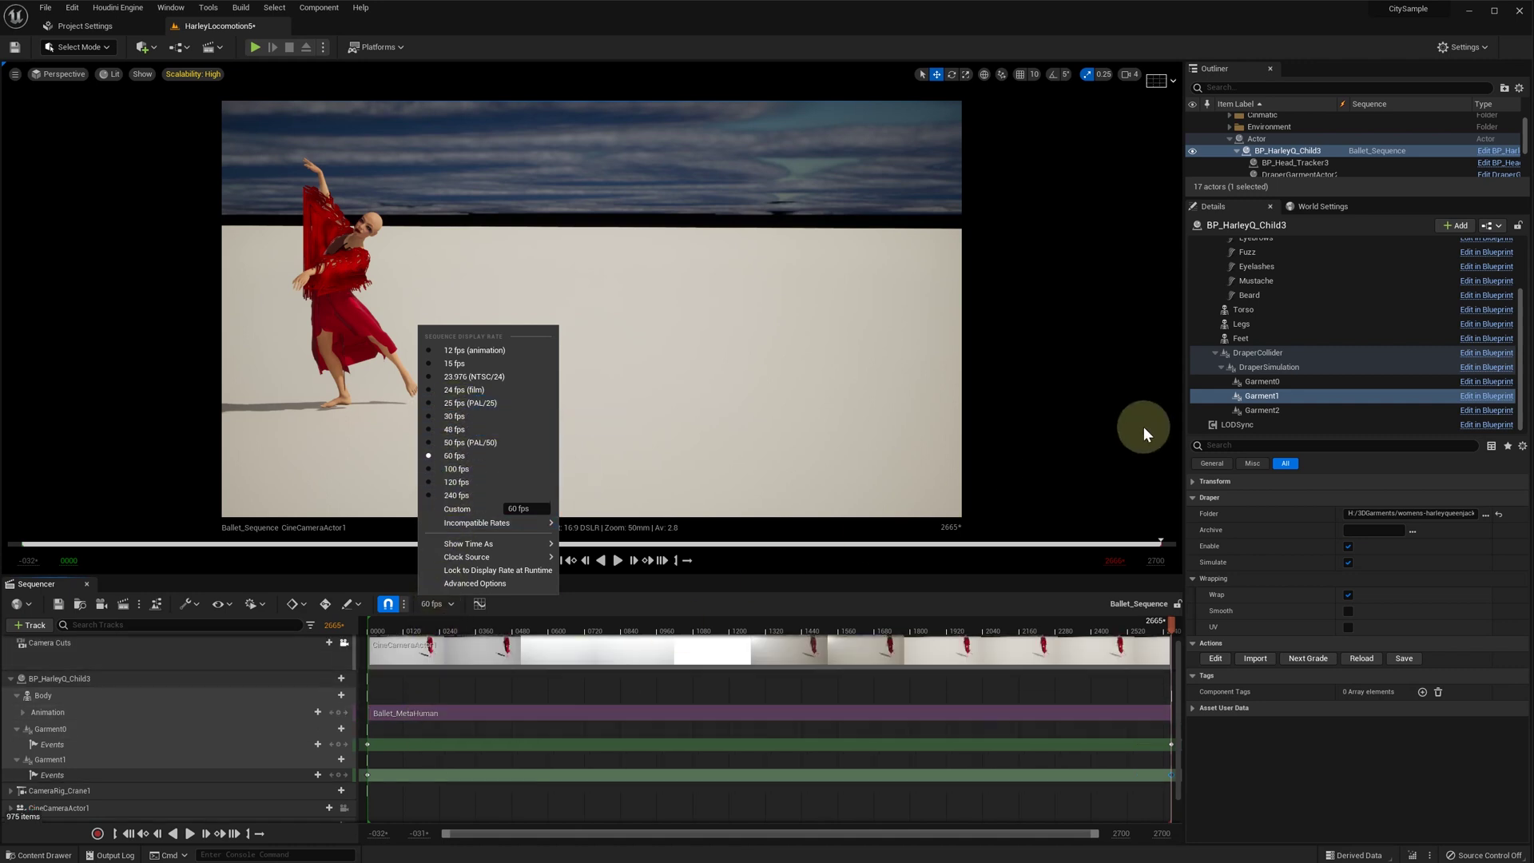
{"action": "left_click", "coordinate": [1272, 381]}
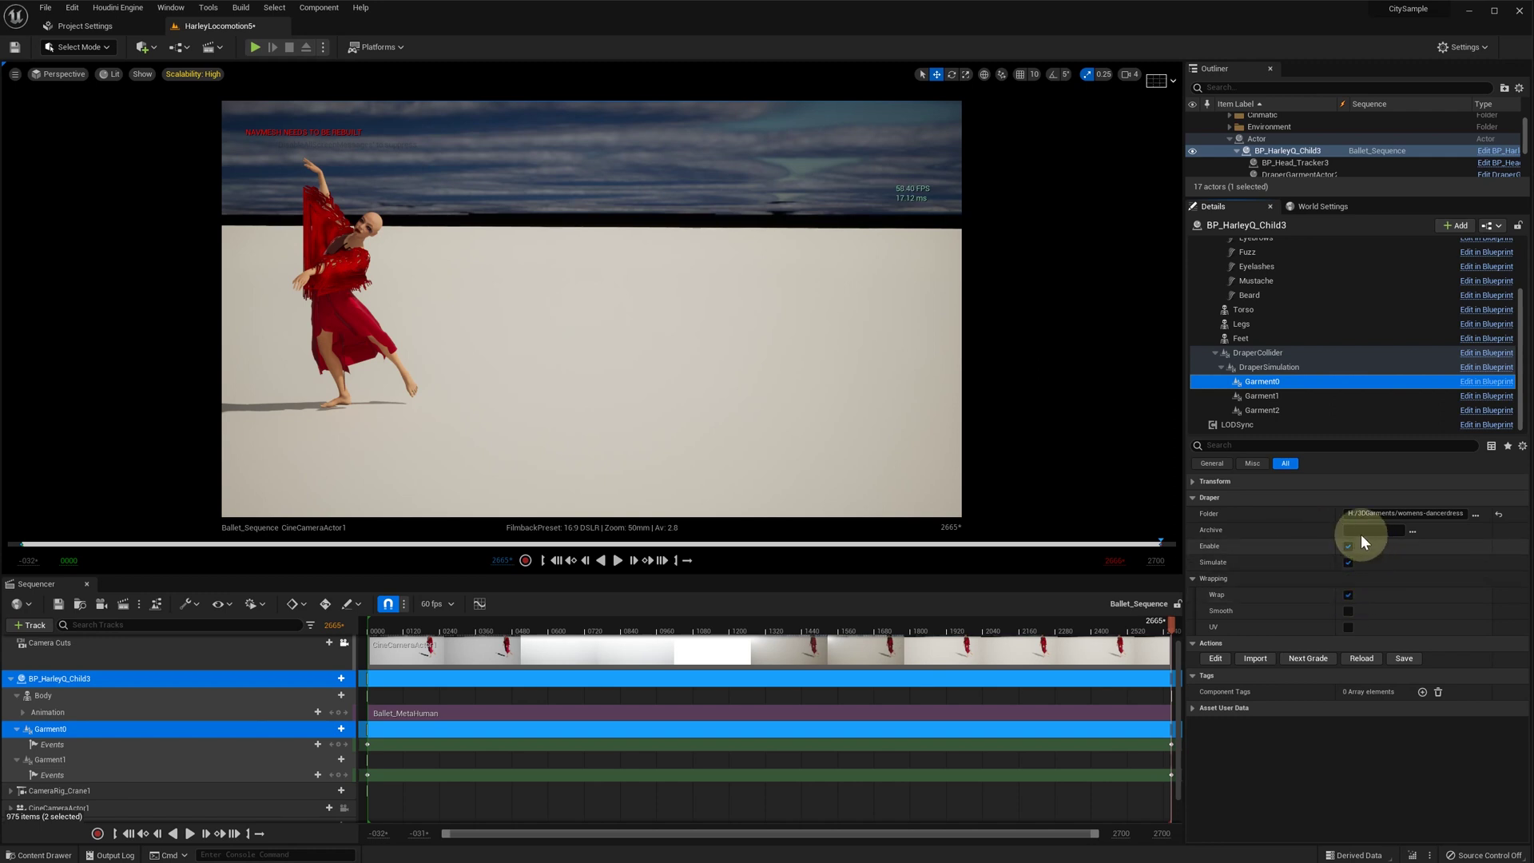
{"action": "left_click", "coordinate": [1271, 397]}
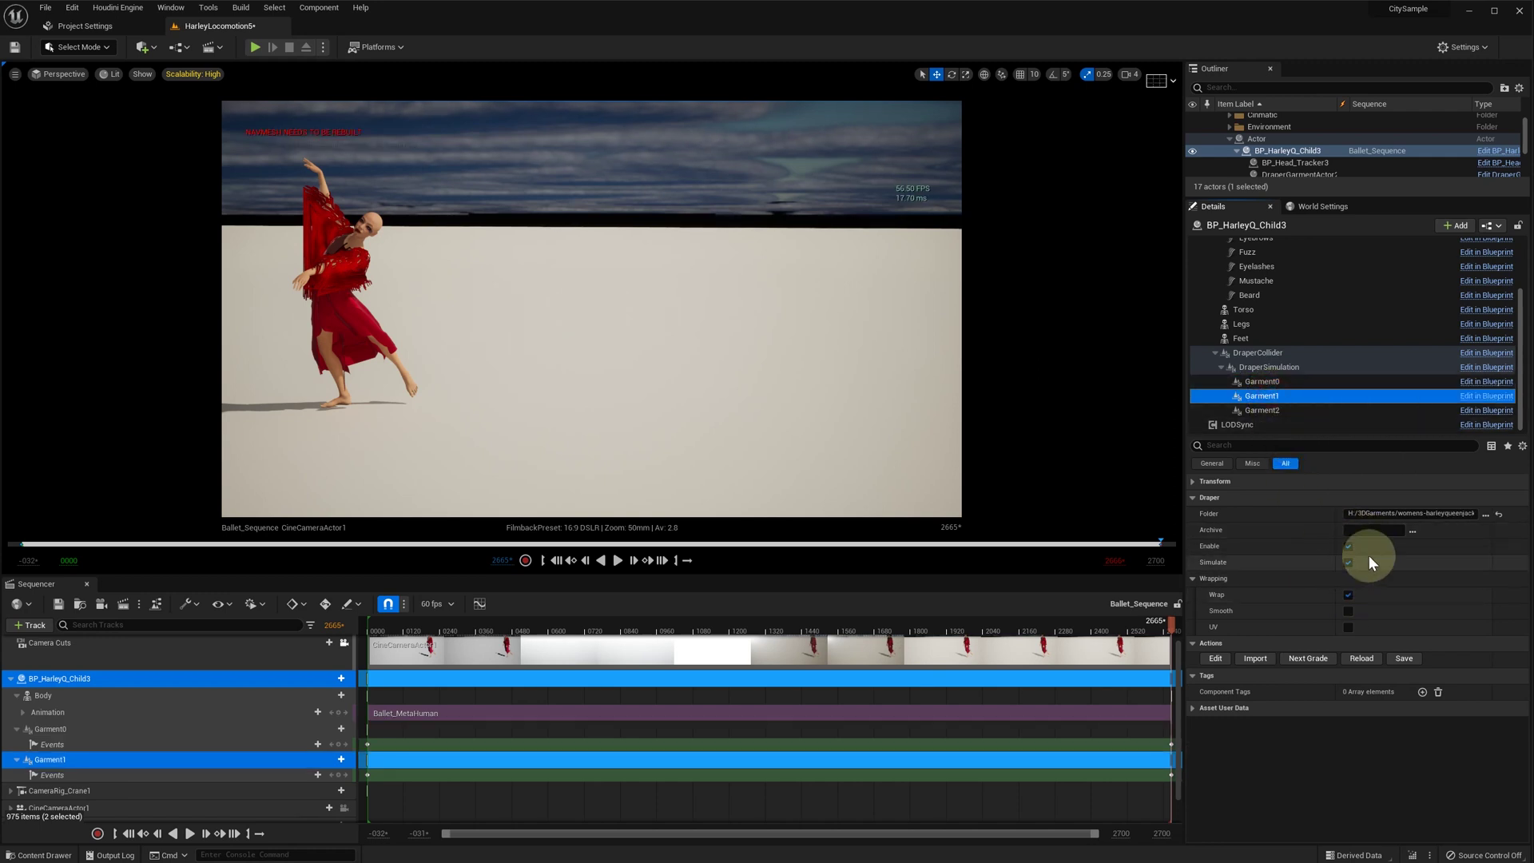
{"action": "left_click", "coordinate": [1348, 593]}
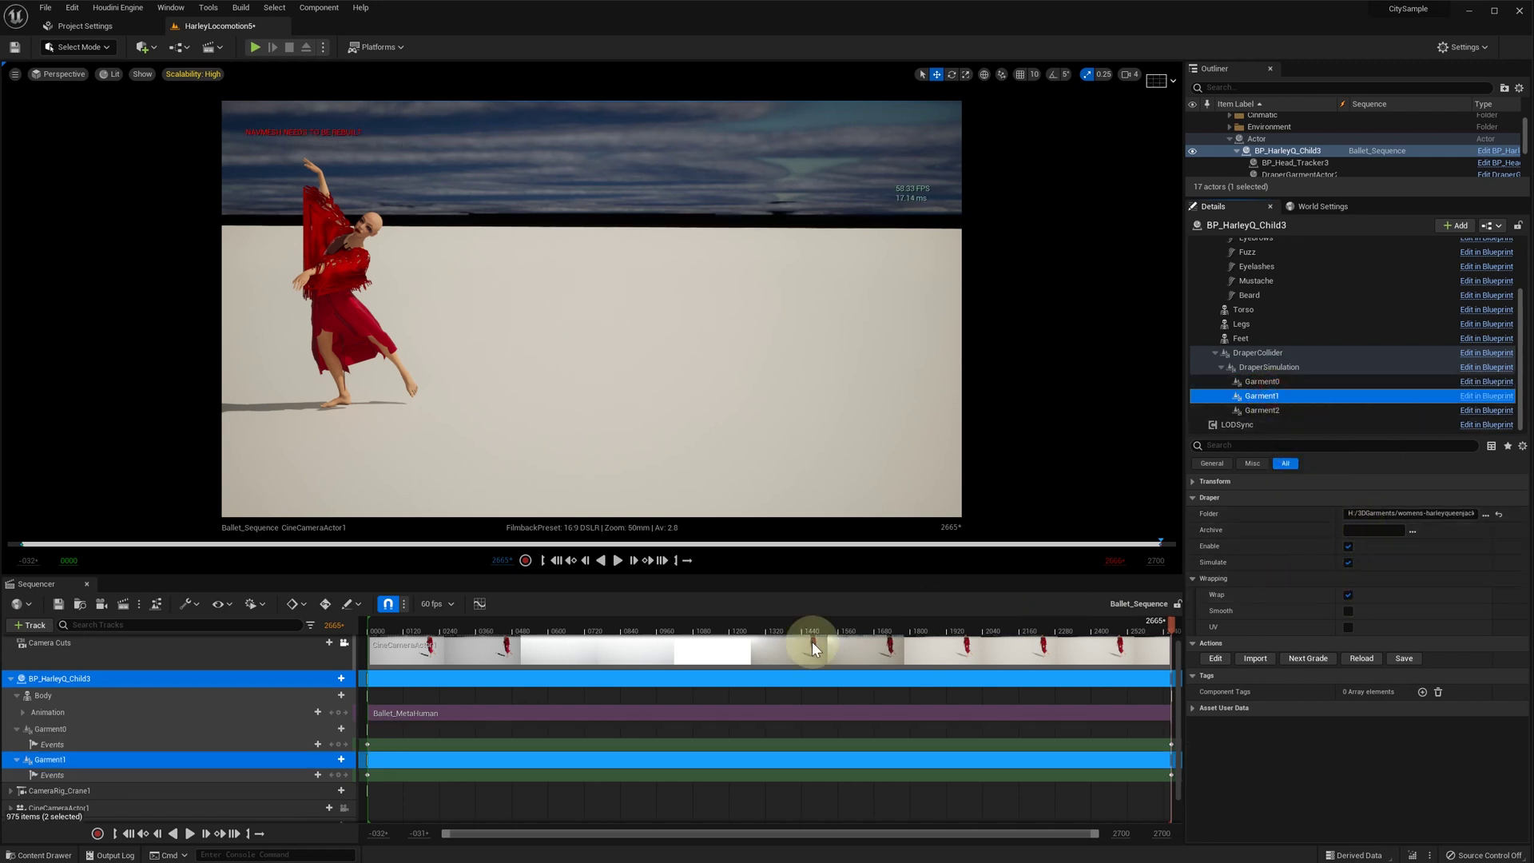
{"action": "left_click", "coordinate": [129, 835]}
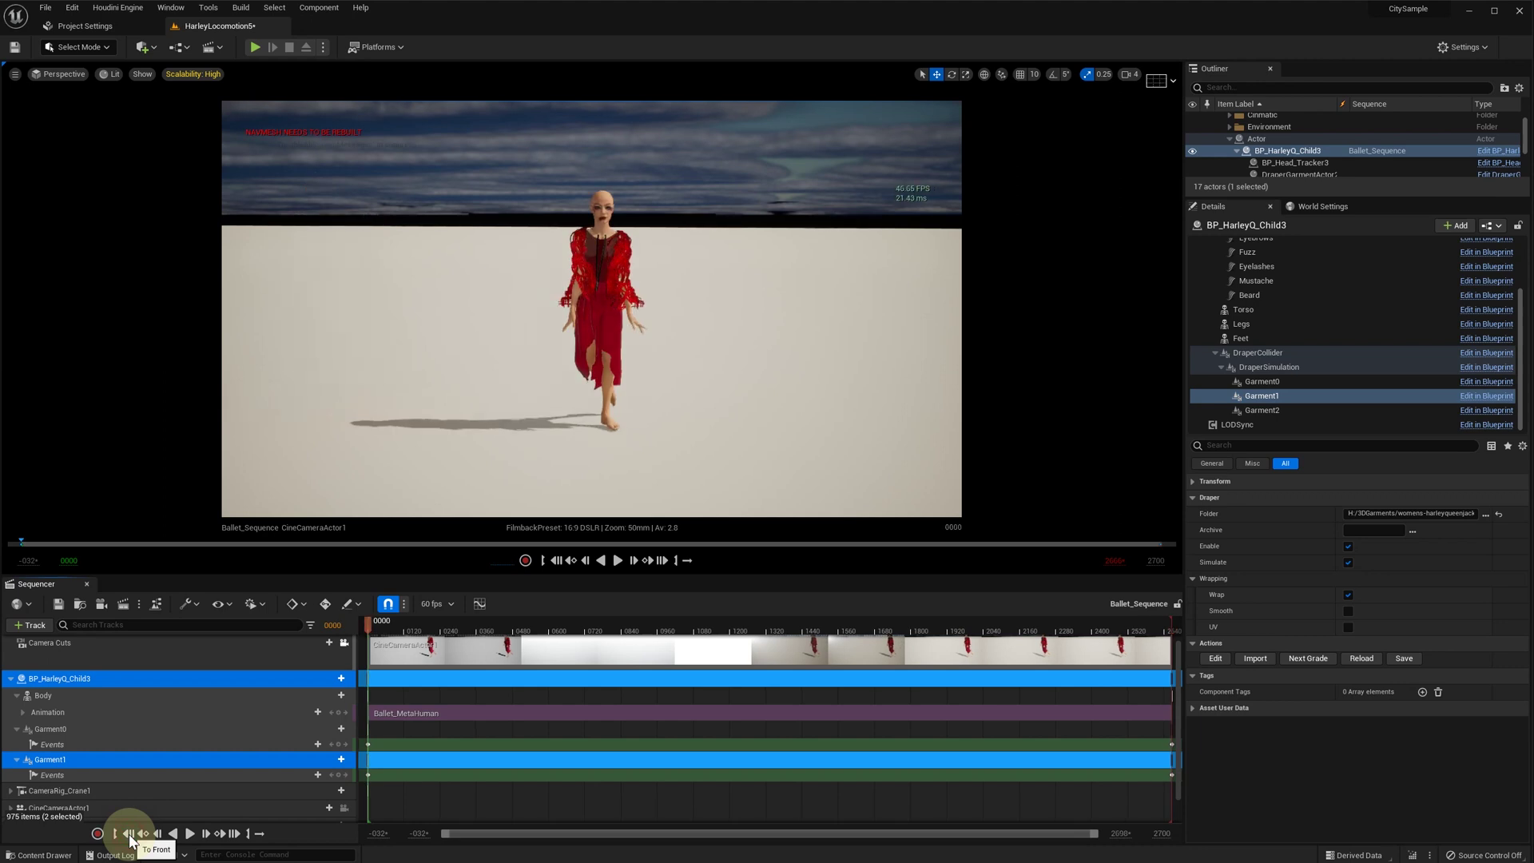
Open the legacy Movie Scene Capture settings for Ballet_Sequence from the Sequencer render menu.
{"action": "left_click", "coordinate": [138, 606]}
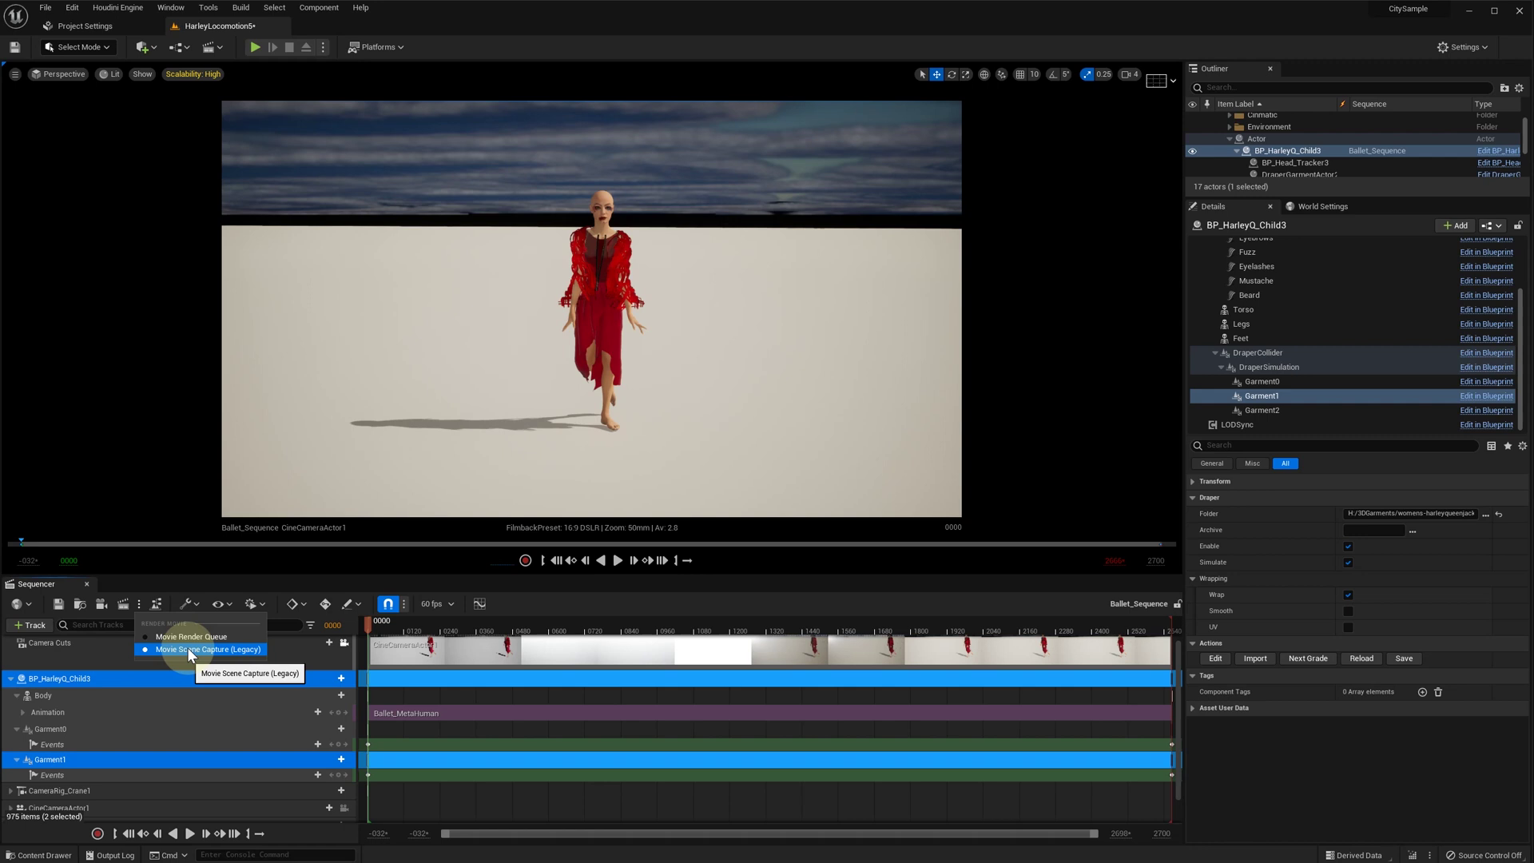
{"action": "left_click", "coordinate": [127, 602]}
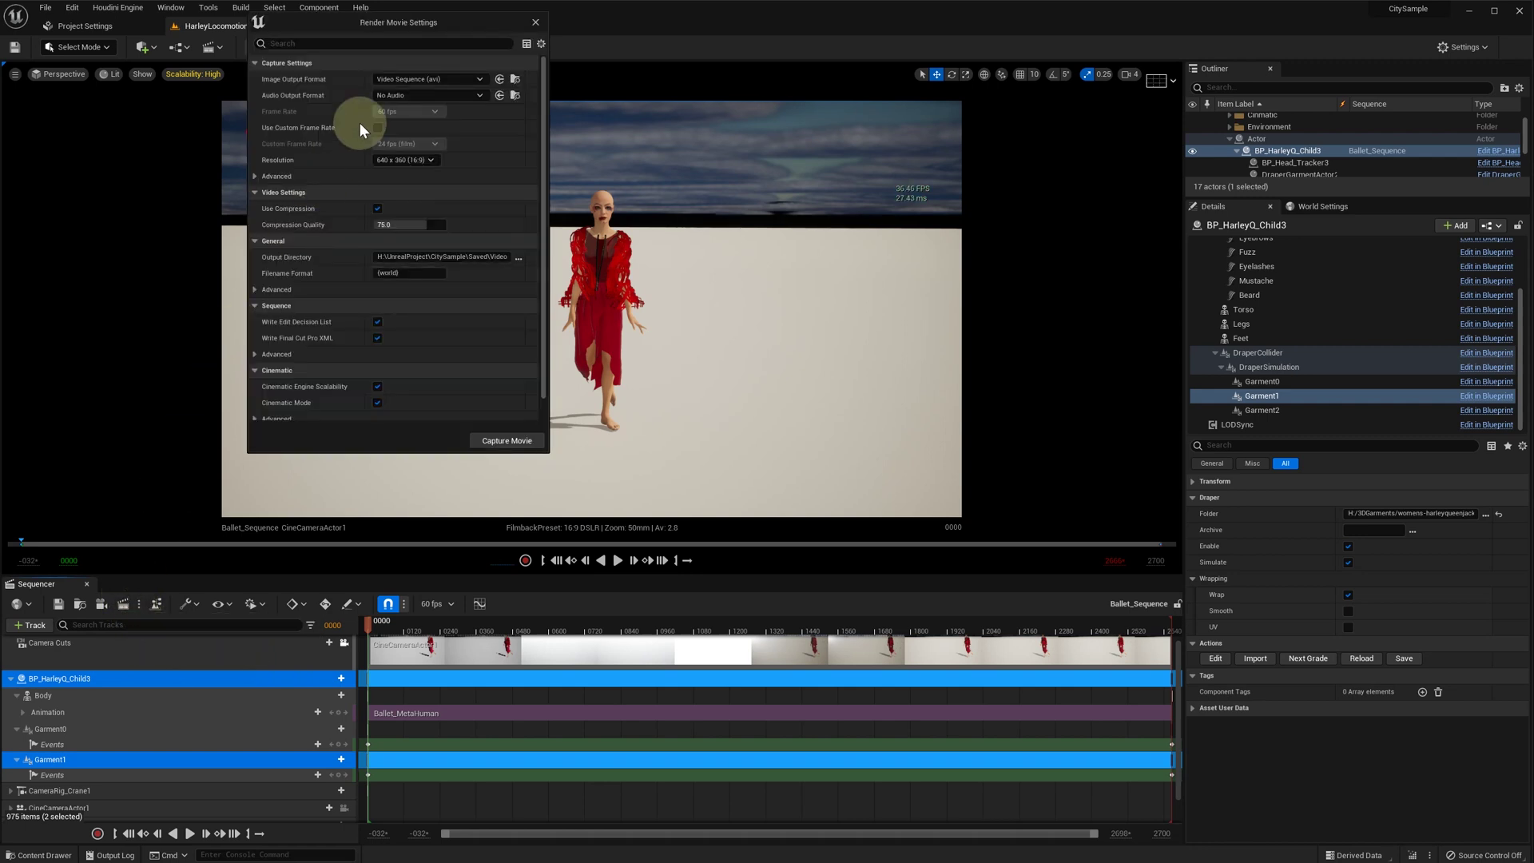
{"action": "left_click_drag", "start_coordinate": [429, 26], "coordinate": [434, 71]}
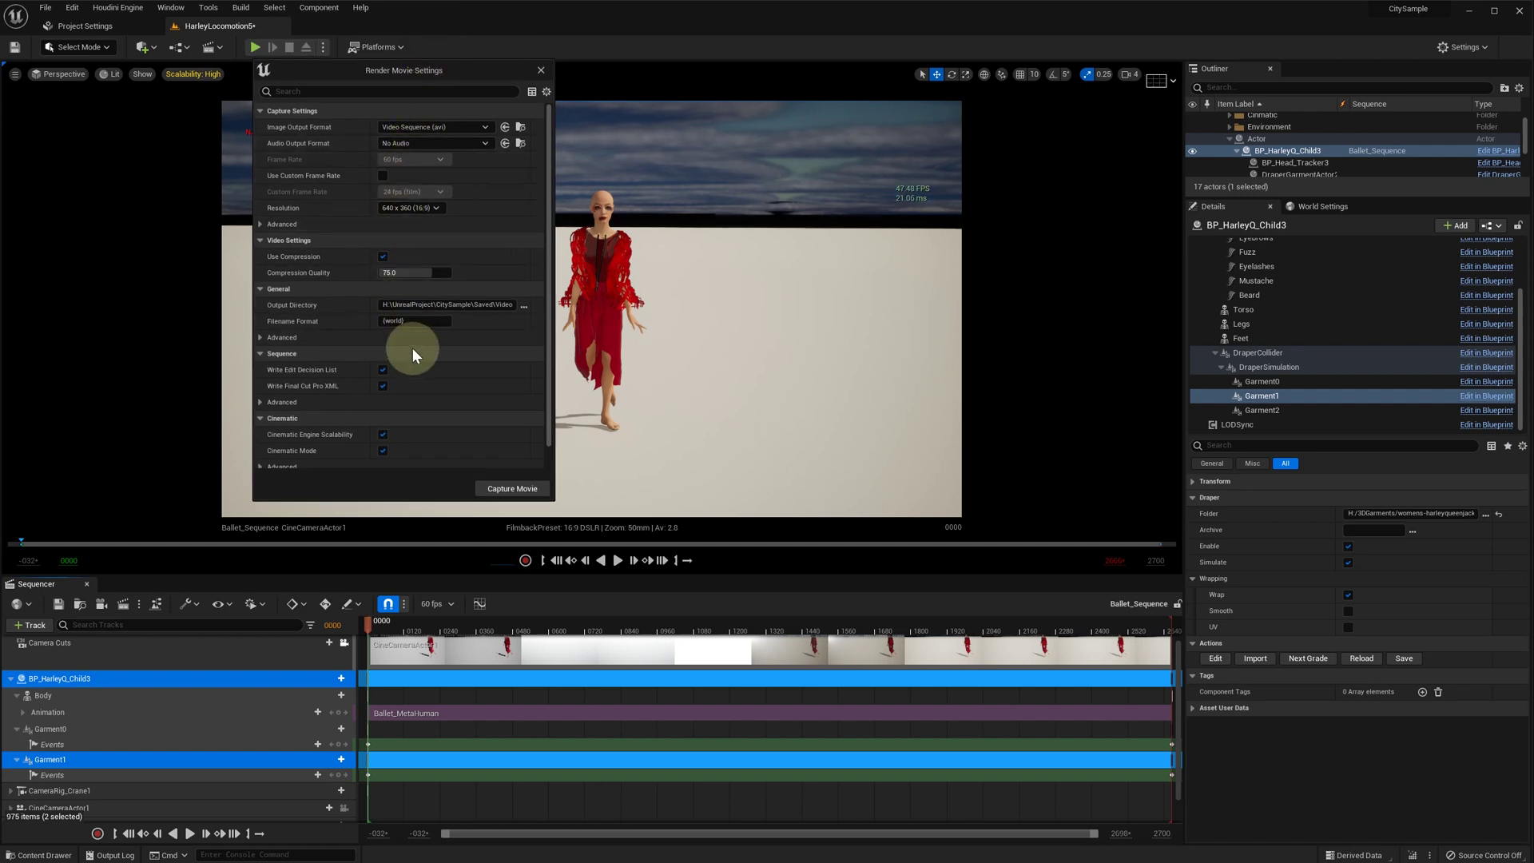
Capture the 640x360 AVI movie, saving the modified level and sequence first, then close the settings.
{"action": "left_click", "coordinate": [511, 487]}
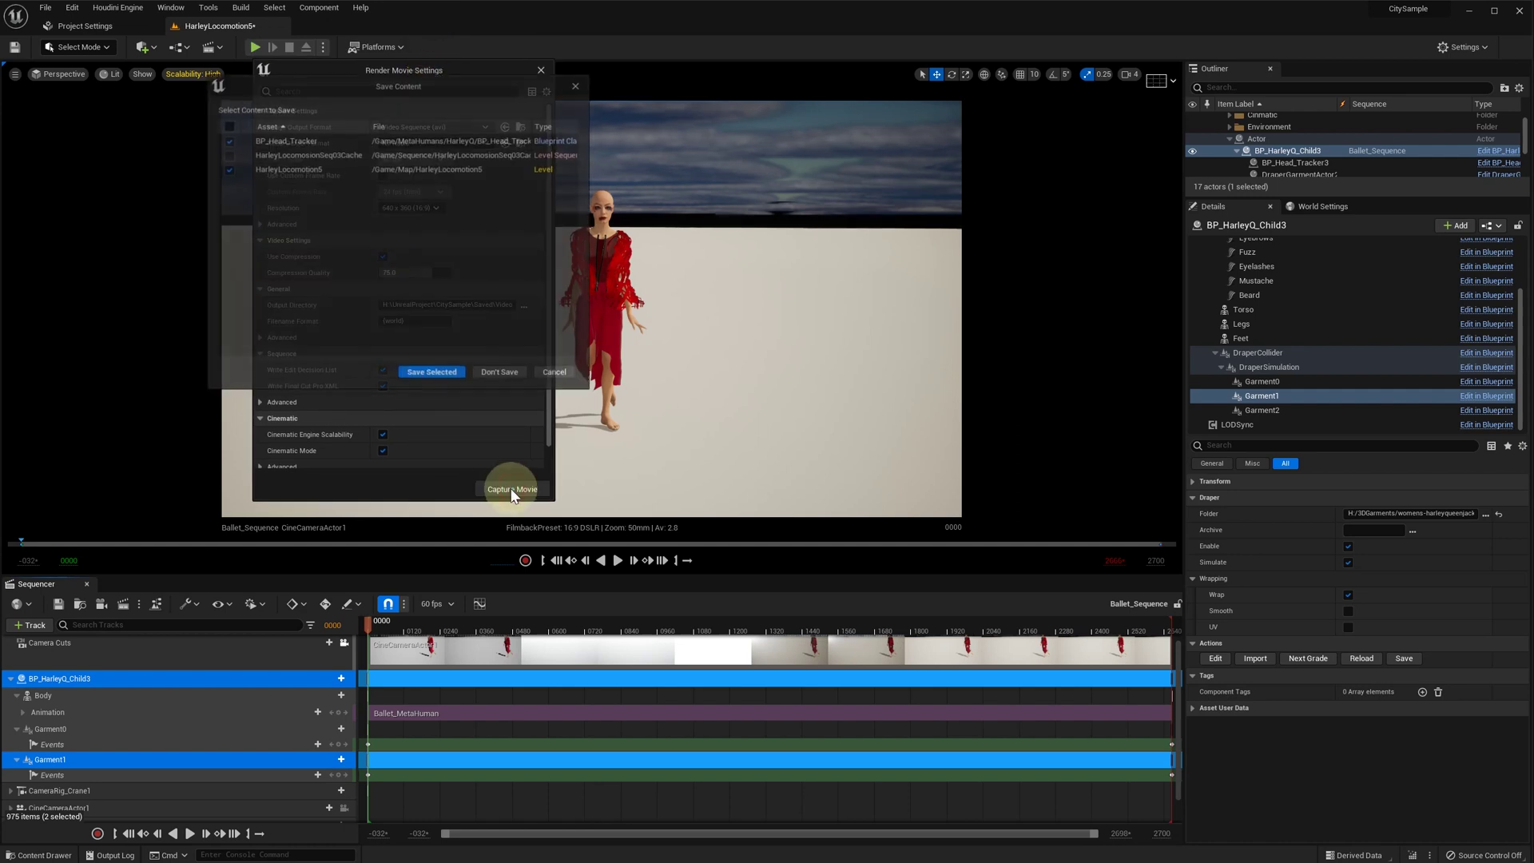
{"action": "left_click", "coordinate": [432, 374]}
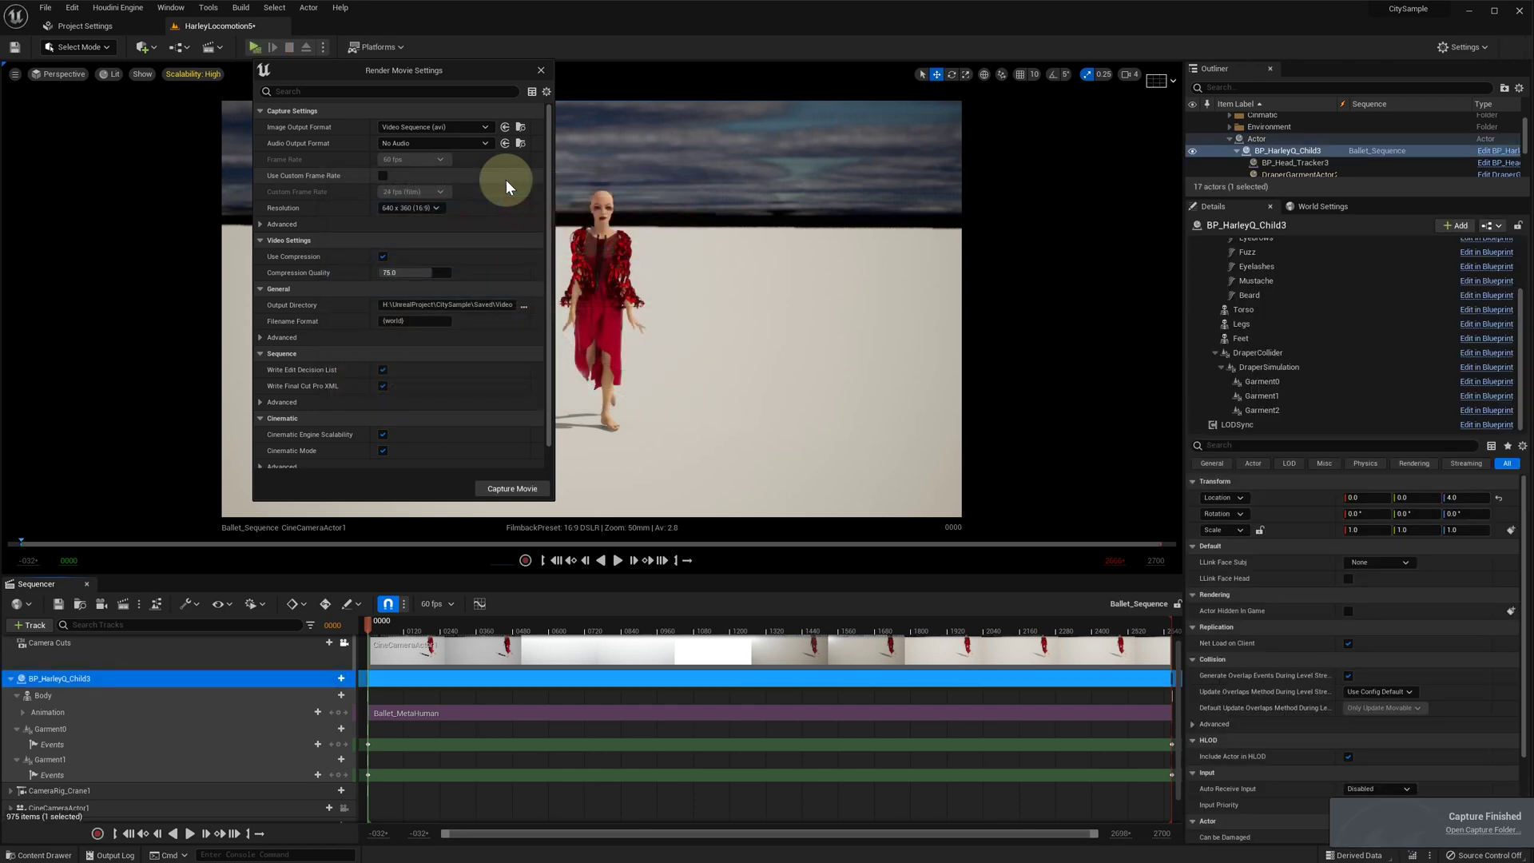
{"action": "left_click", "coordinate": [541, 72]}
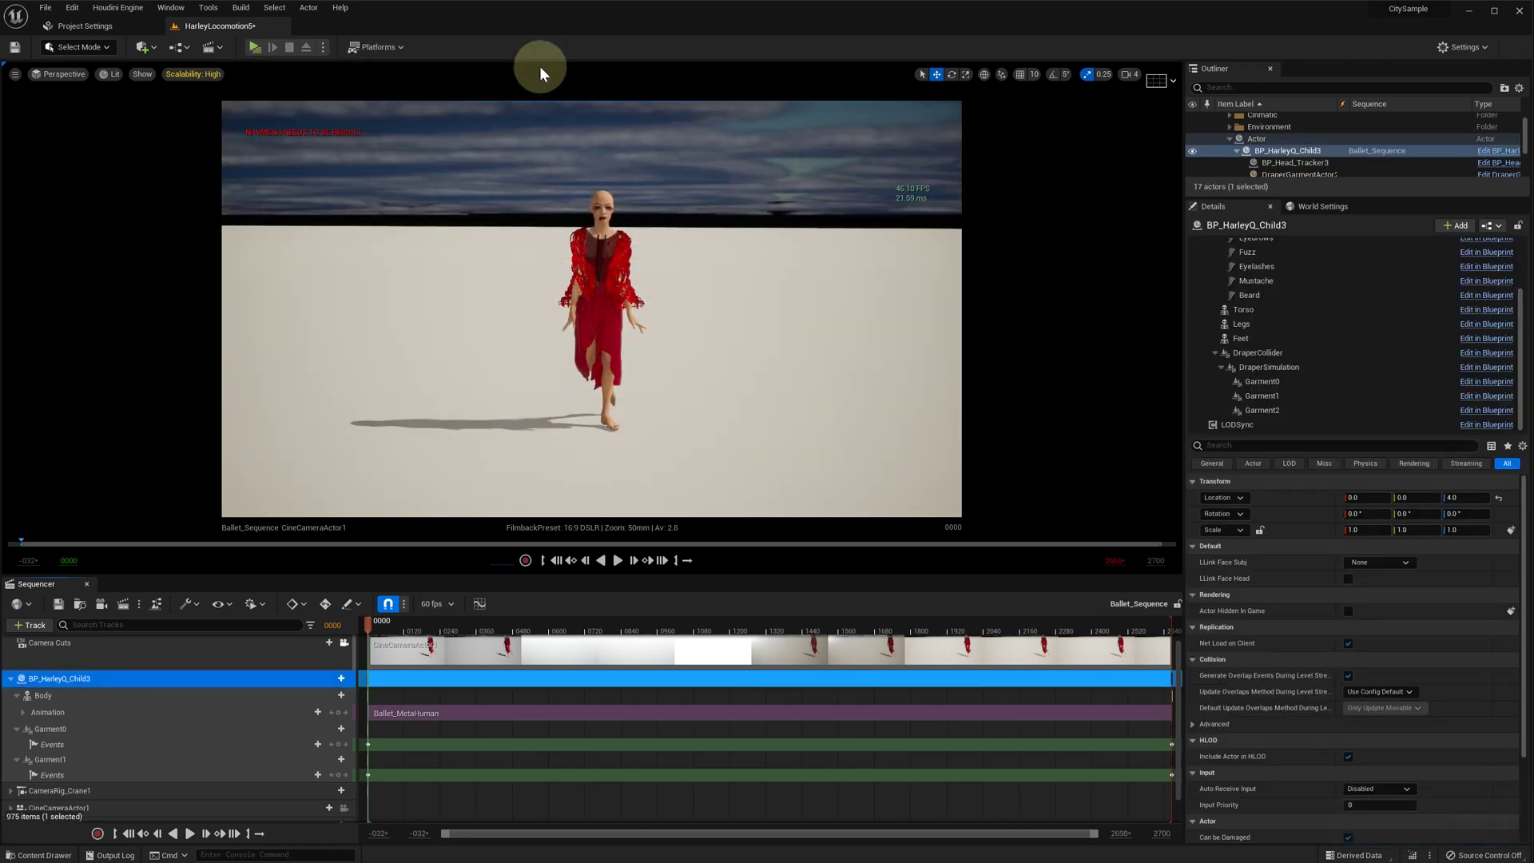
{"action": "key", "text": "alt+Tab"}
Check womens-dancerdress\001, then open womens-harleyqueenjacket2\001 showing its 2,666 .abn cache files.
{"action": "double_click", "coordinate": [616, 191]}
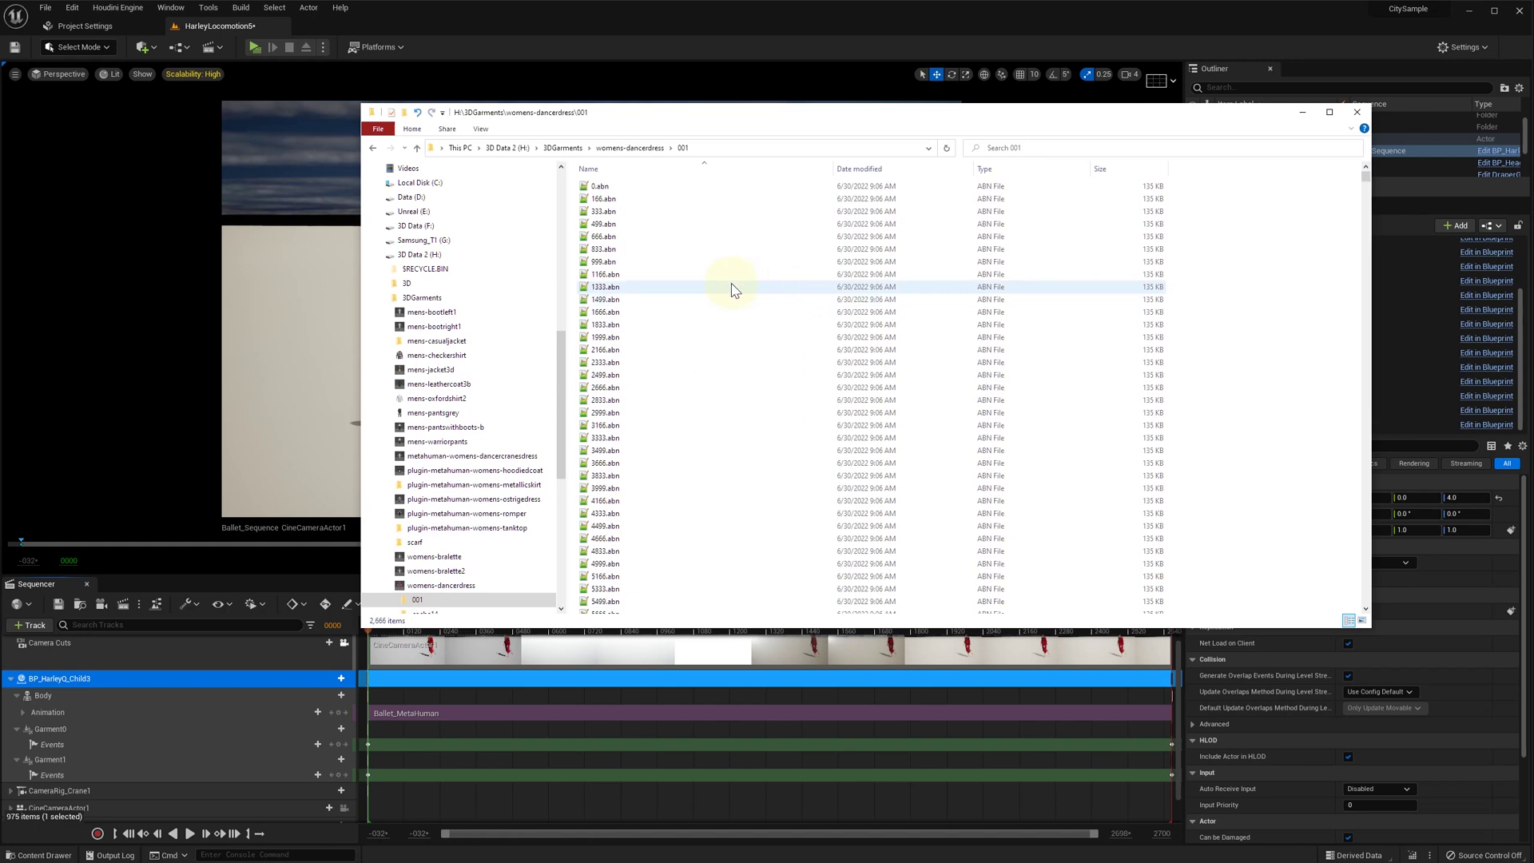
{"action": "left_click", "coordinate": [630, 148]}
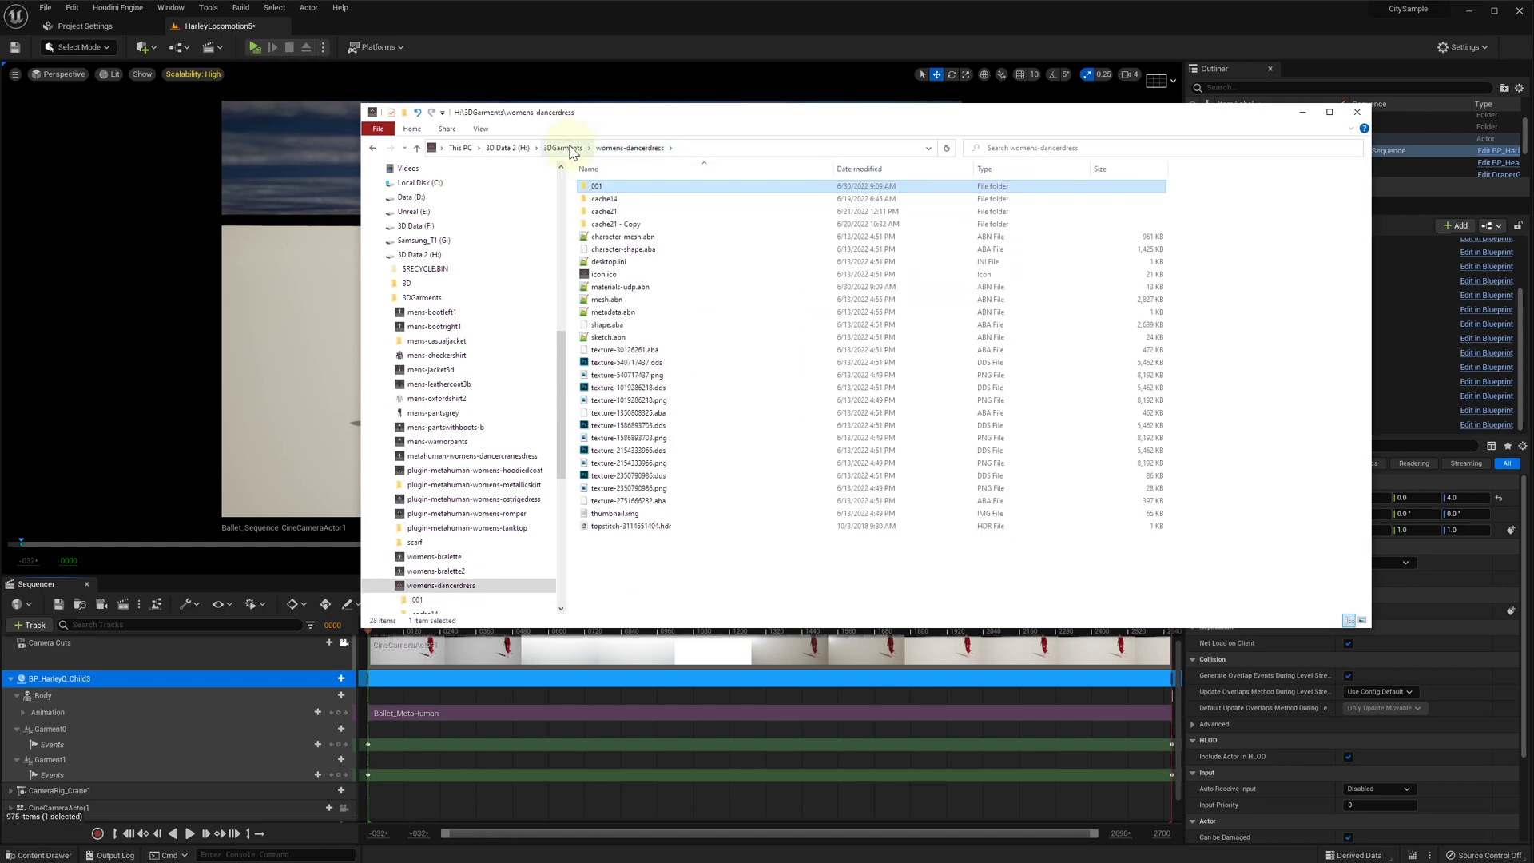
{"action": "left_click", "coordinate": [569, 149]}
{"action": "left_click", "coordinate": [644, 200]}
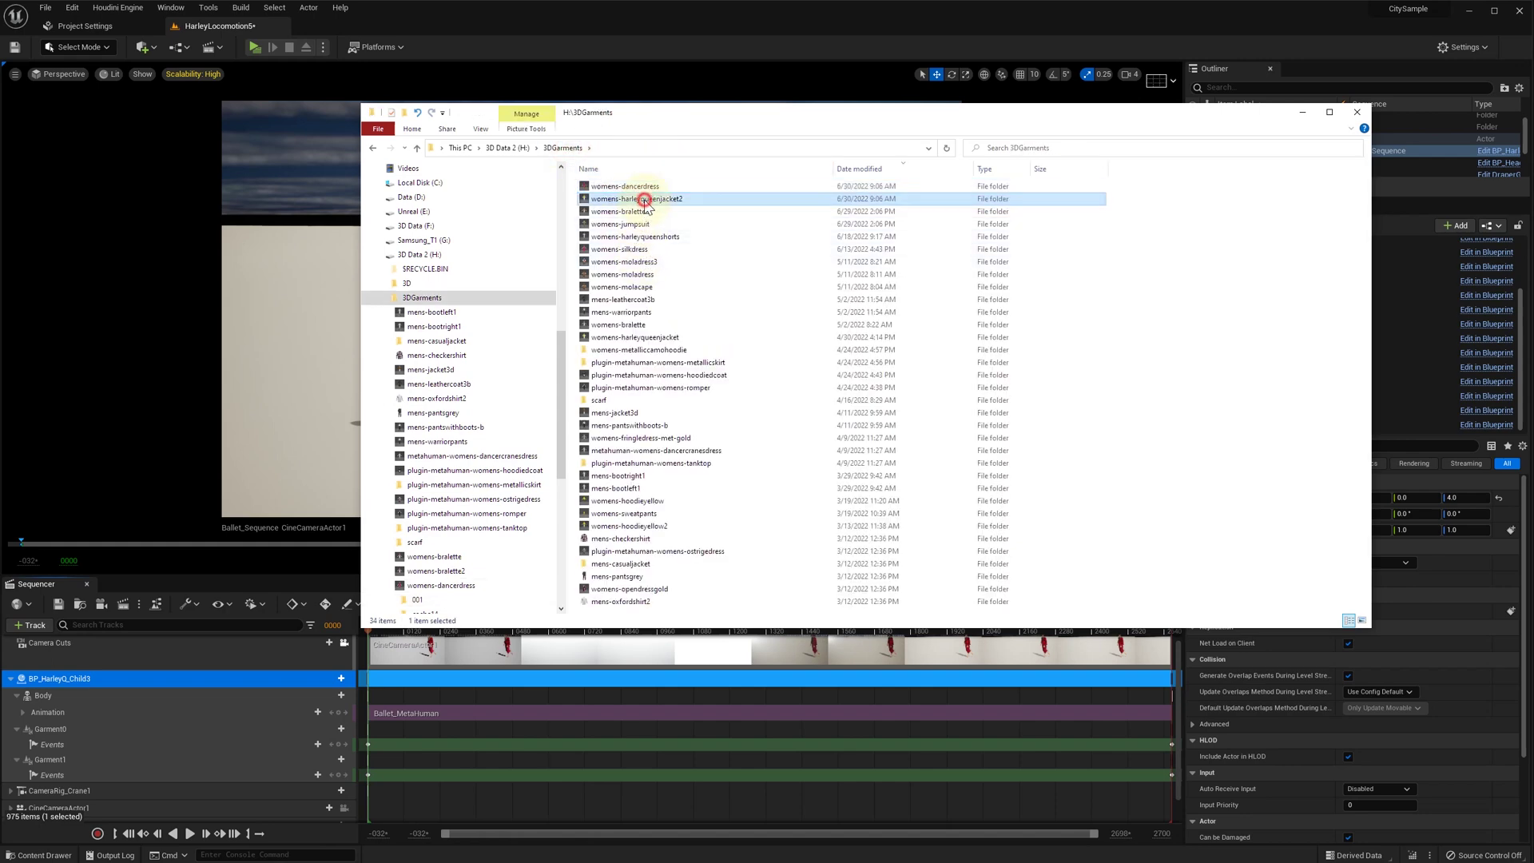
{"action": "double_click", "coordinate": [644, 199]}
{"action": "double_click", "coordinate": [601, 190]}
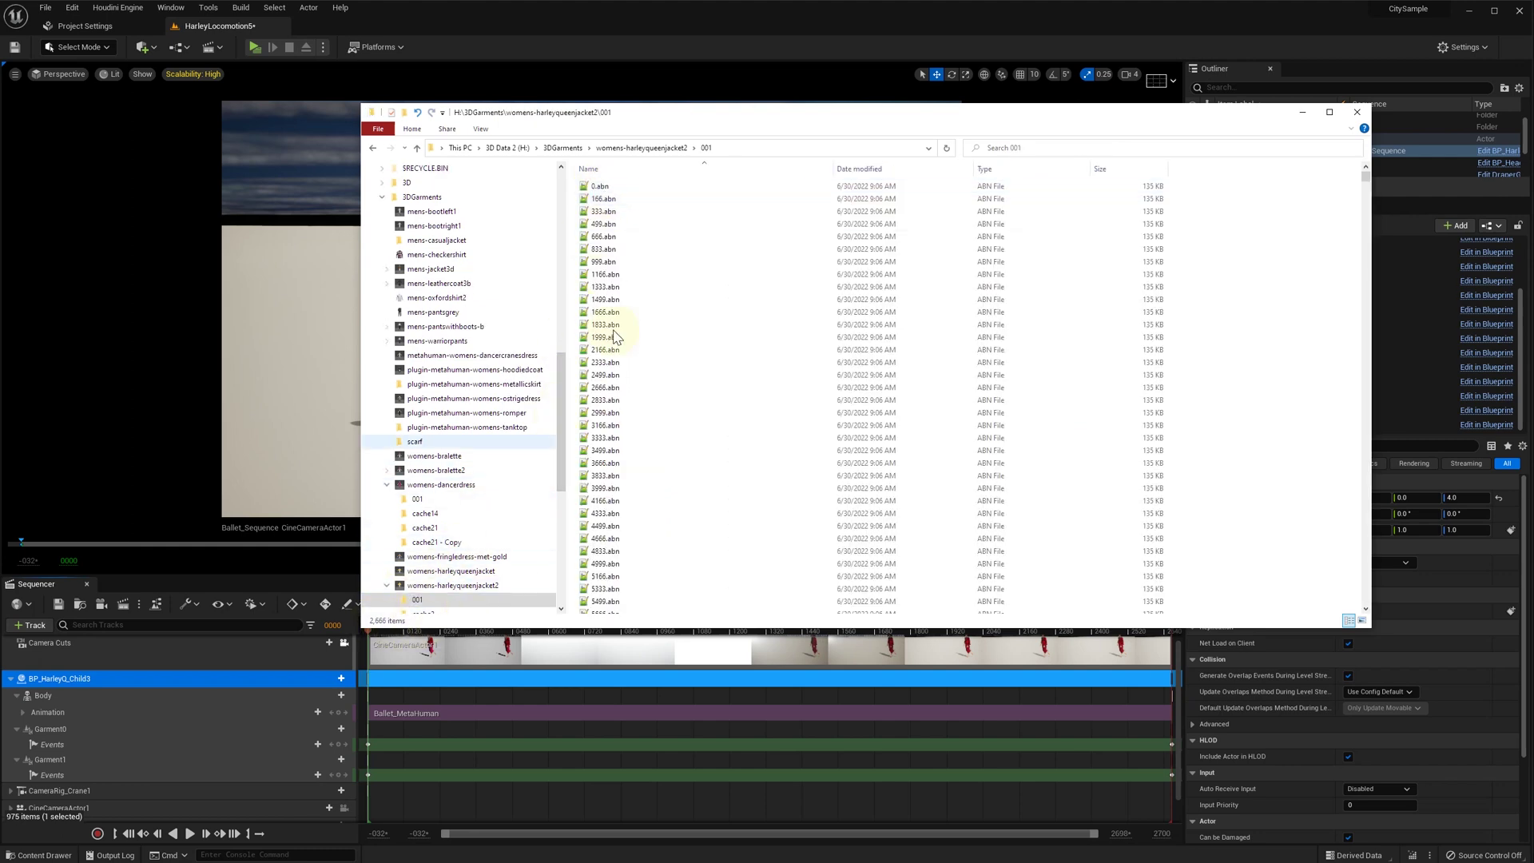
Return to the editor and move the Sequencer playhead to the end, then back to the start.
{"action": "left_click", "coordinate": [1302, 113]}
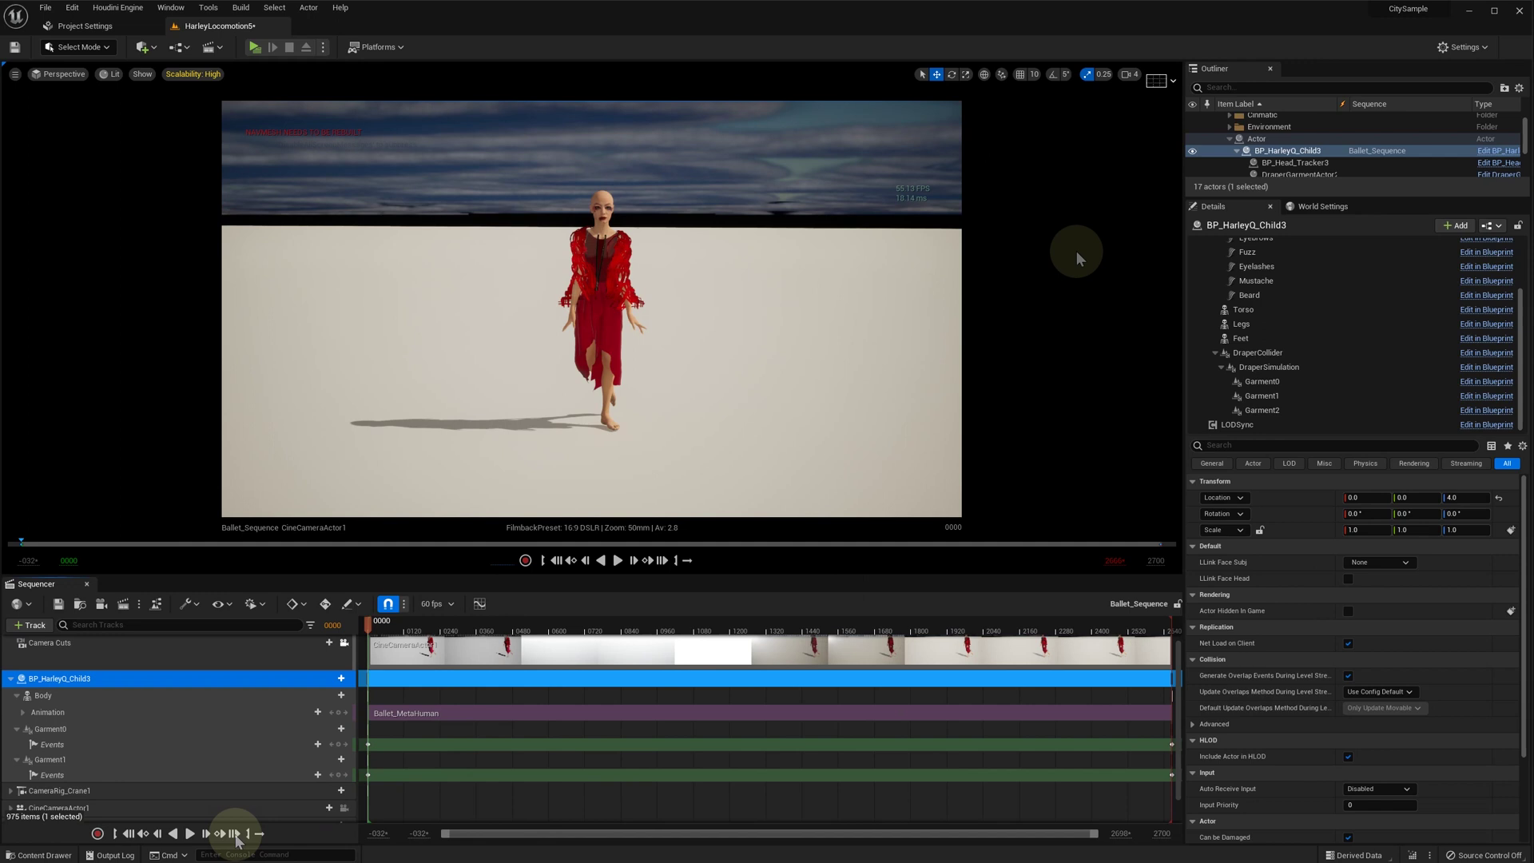
{"action": "left_click", "coordinate": [235, 834]}
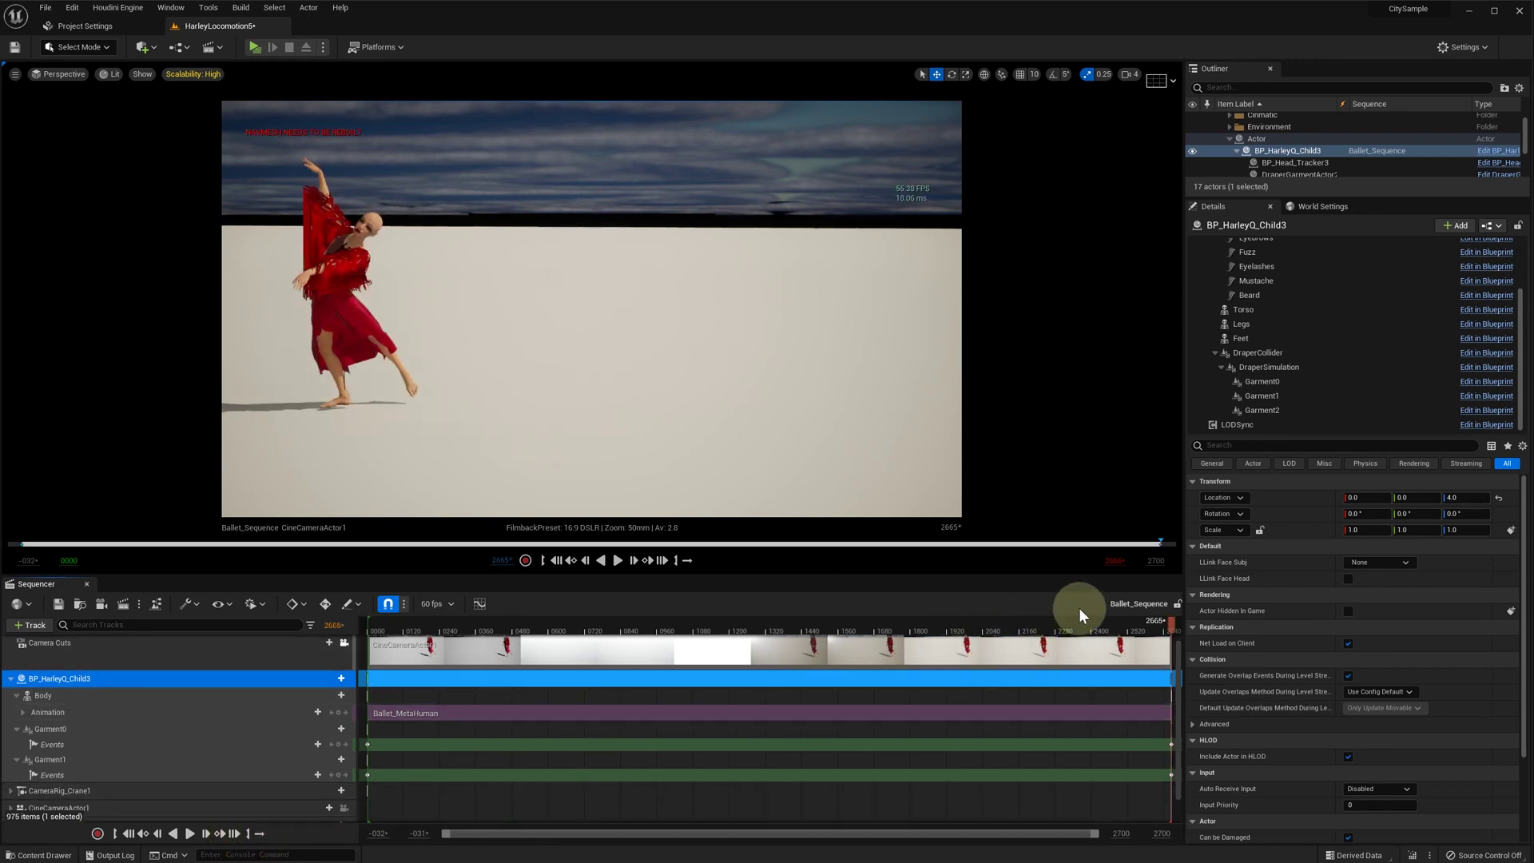
{"action": "key", "text": "Up"}
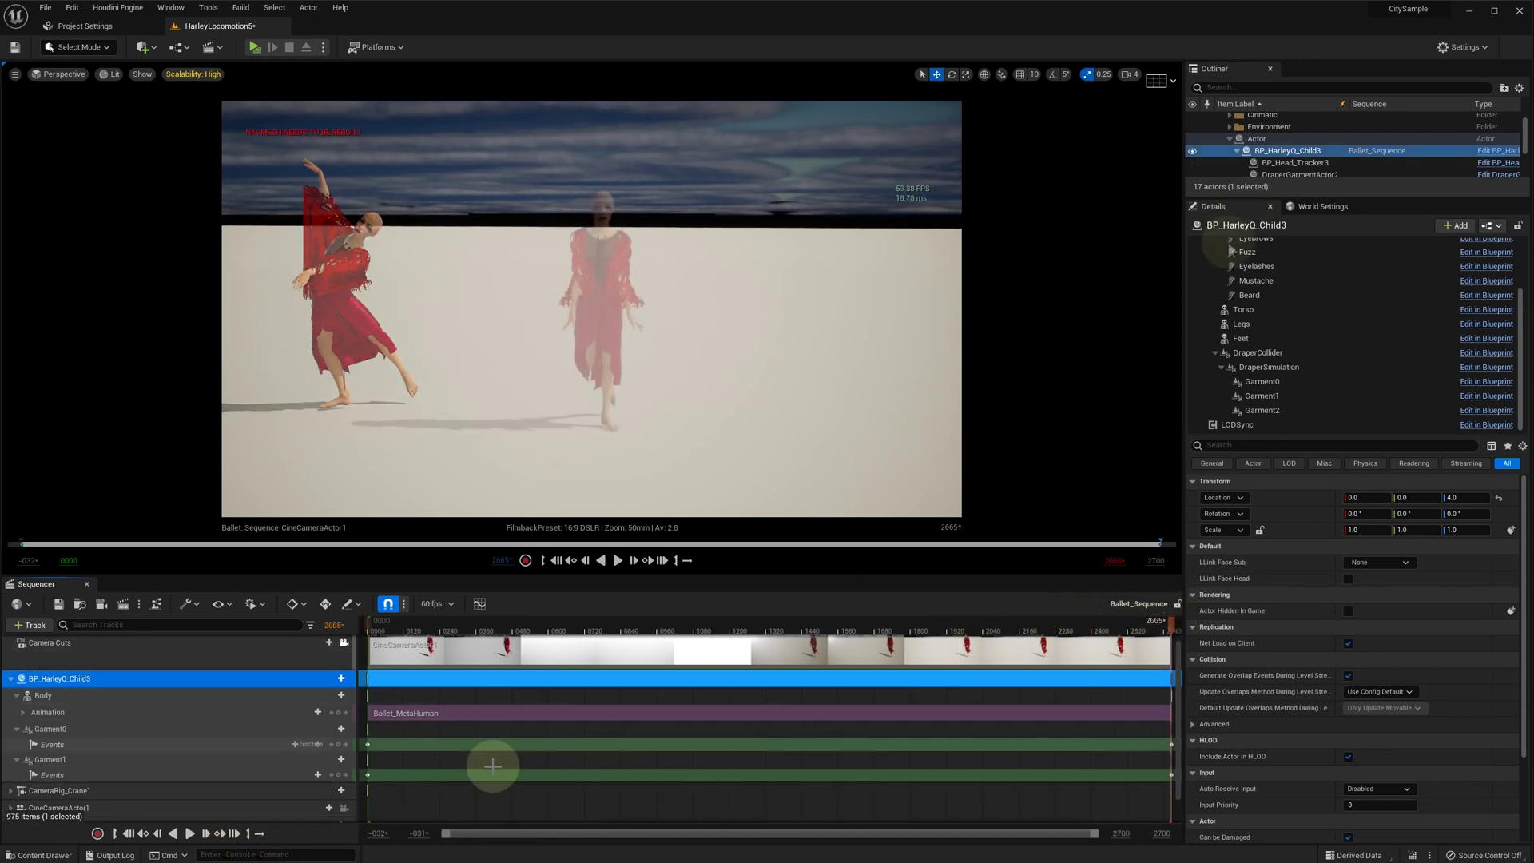
Turn on wrapping and untick Simulate for Garment0, then untick Simulate for Garment1.
{"action": "left_click", "coordinate": [1272, 383]}
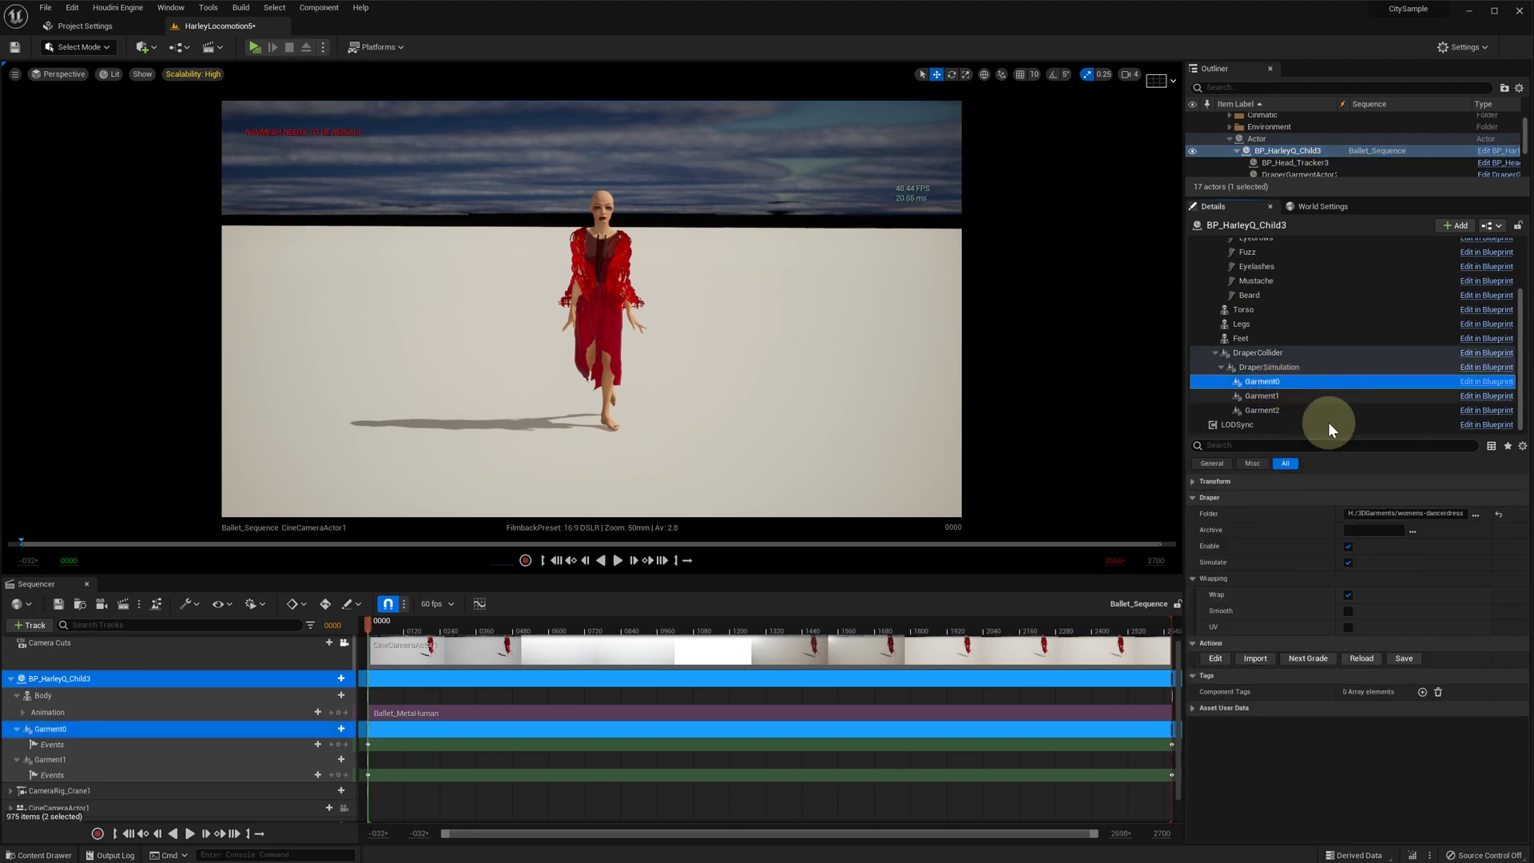
{"action": "left_click", "coordinate": [1348, 595]}
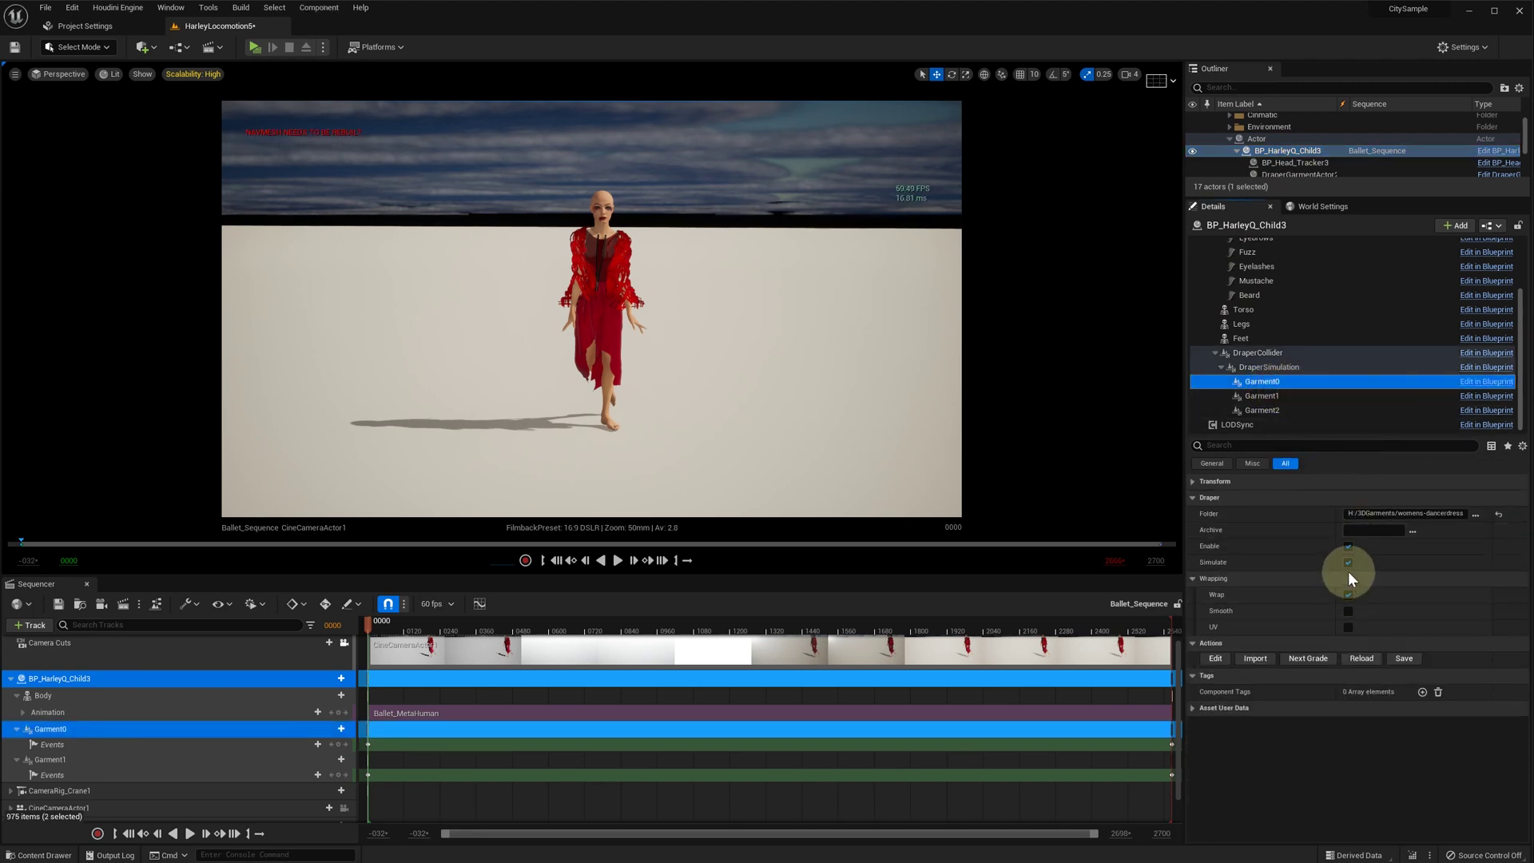
{"action": "left_click", "coordinate": [1350, 563]}
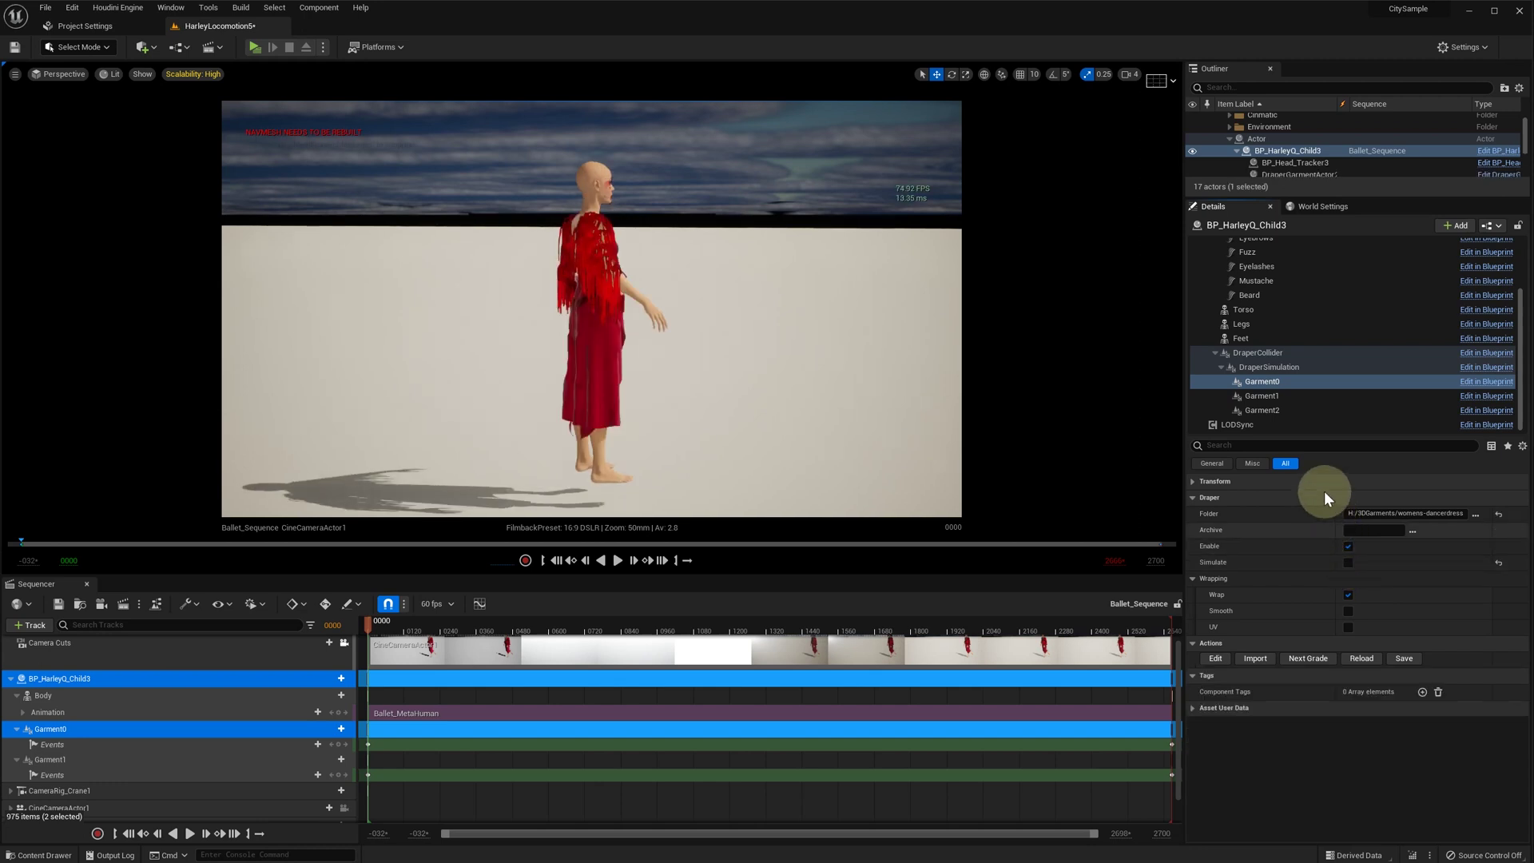
{"action": "left_click", "coordinate": [1294, 396]}
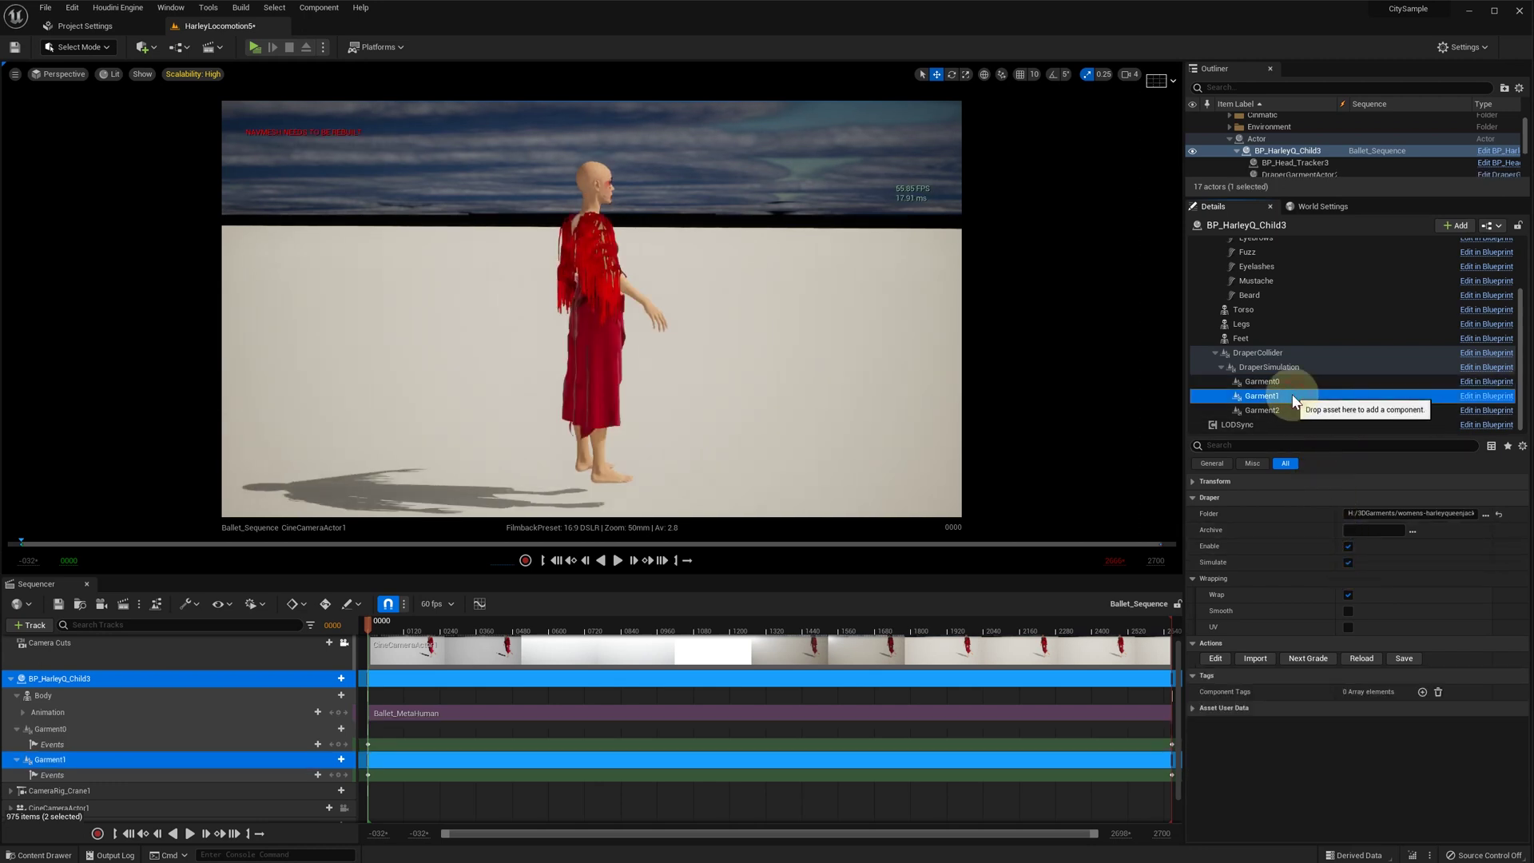
{"action": "left_click", "coordinate": [1349, 563]}
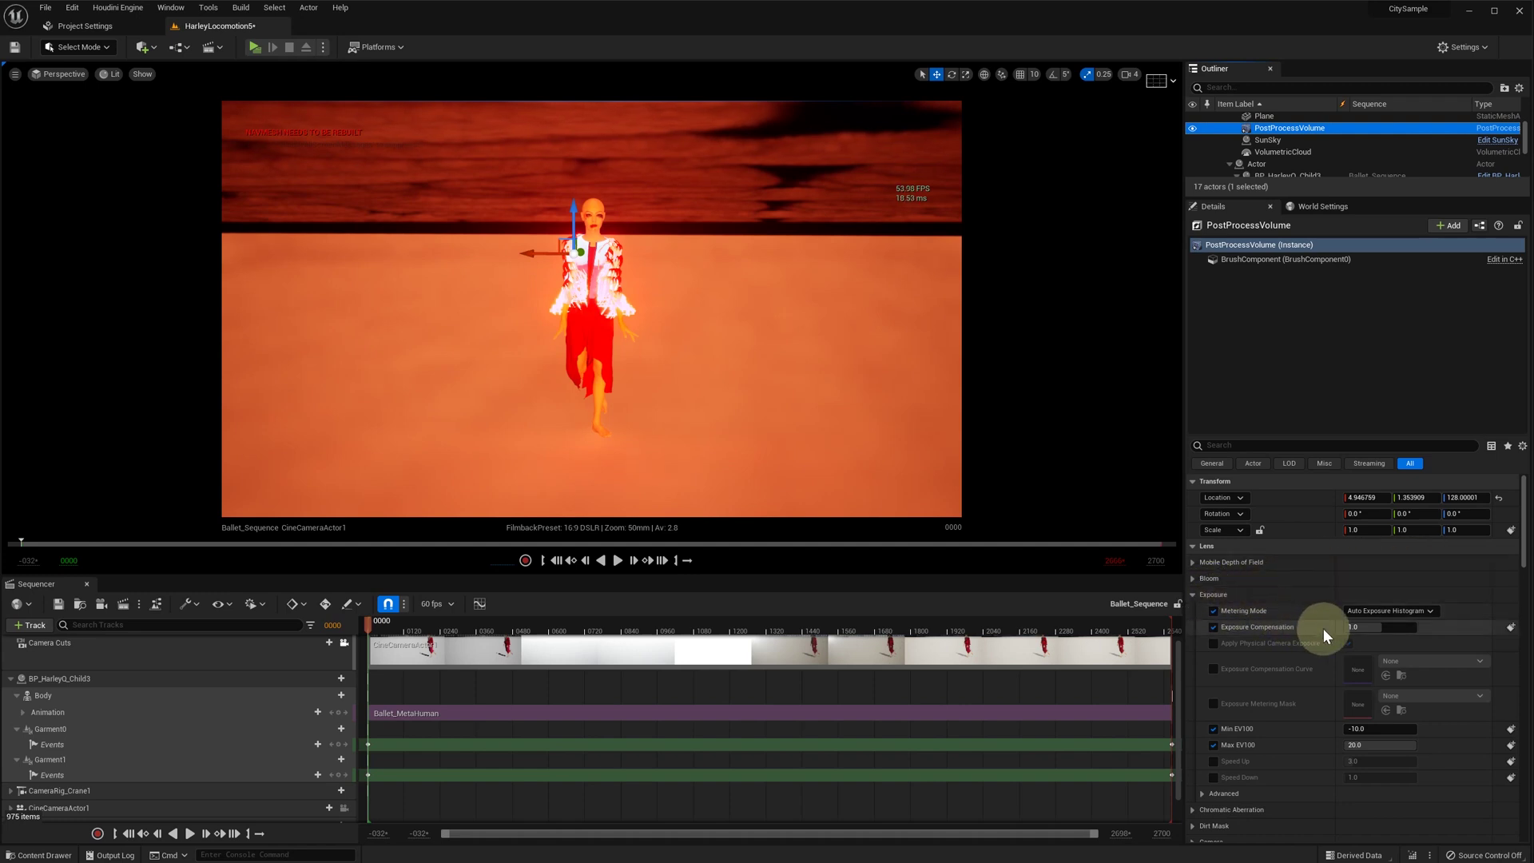
Lower the PostProcessVolume's Exposure Compensation below 1.0 to darken the dancer scene.
{"action": "left_click", "coordinate": [1370, 627]}
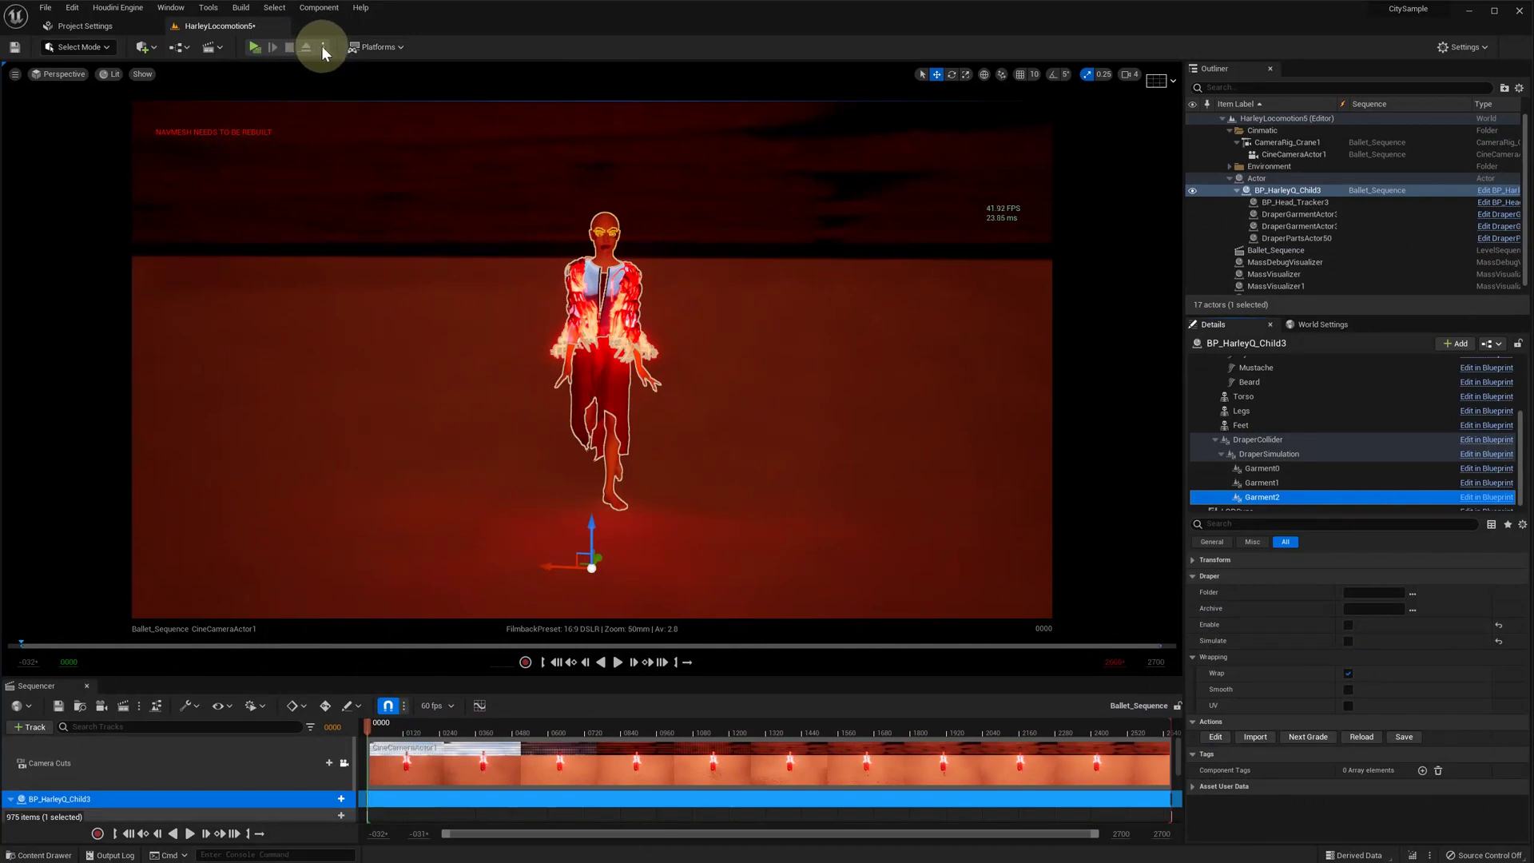
Start a play-in-editor session in the selected viewport and play Ballet_Sequence.
{"action": "left_click", "coordinate": [323, 47]}
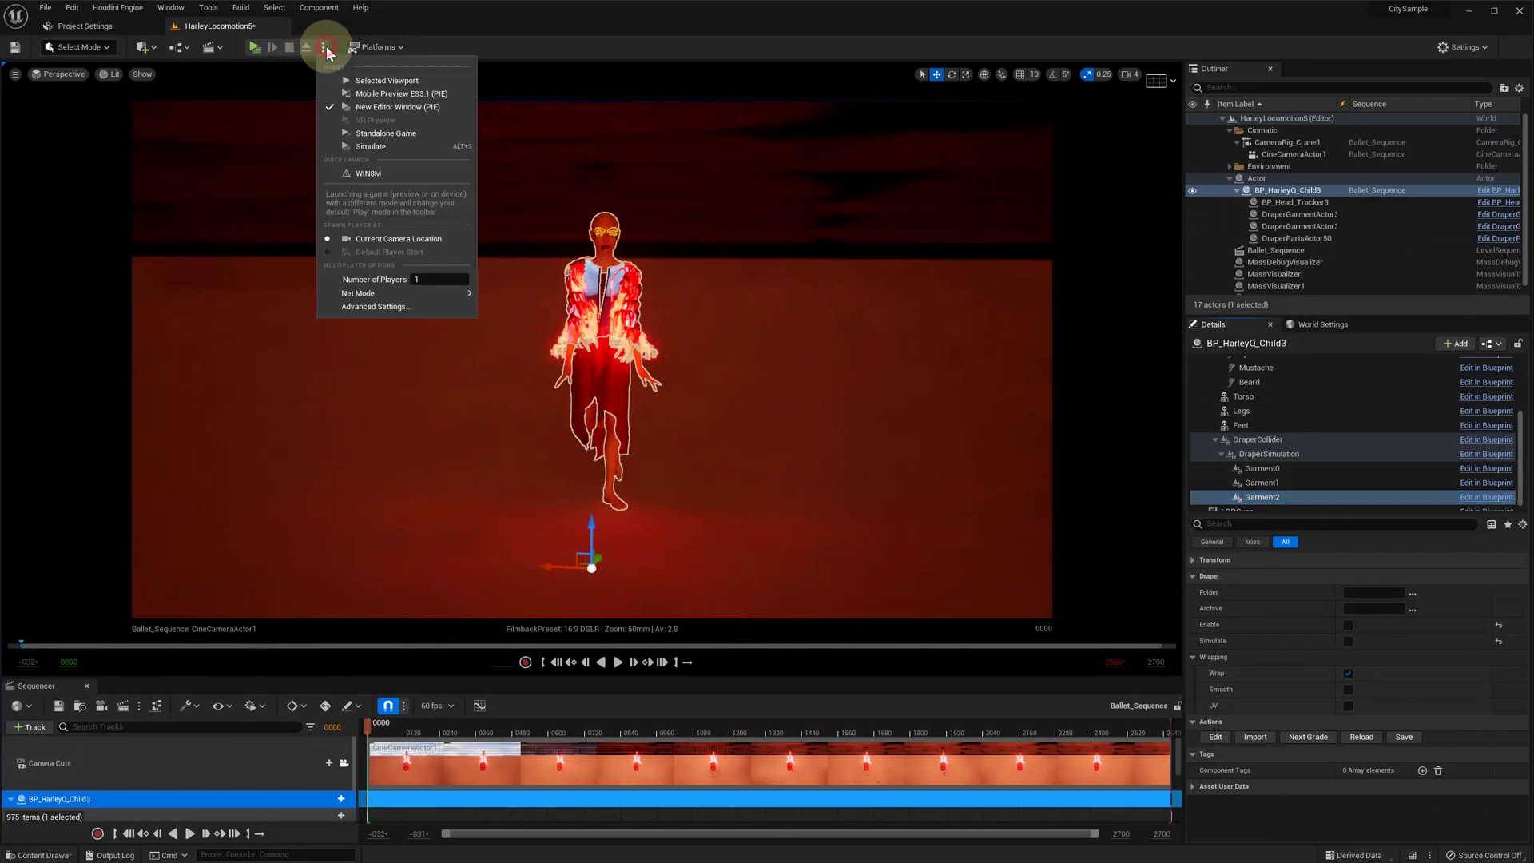
{"action": "left_click", "coordinate": [354, 79]}
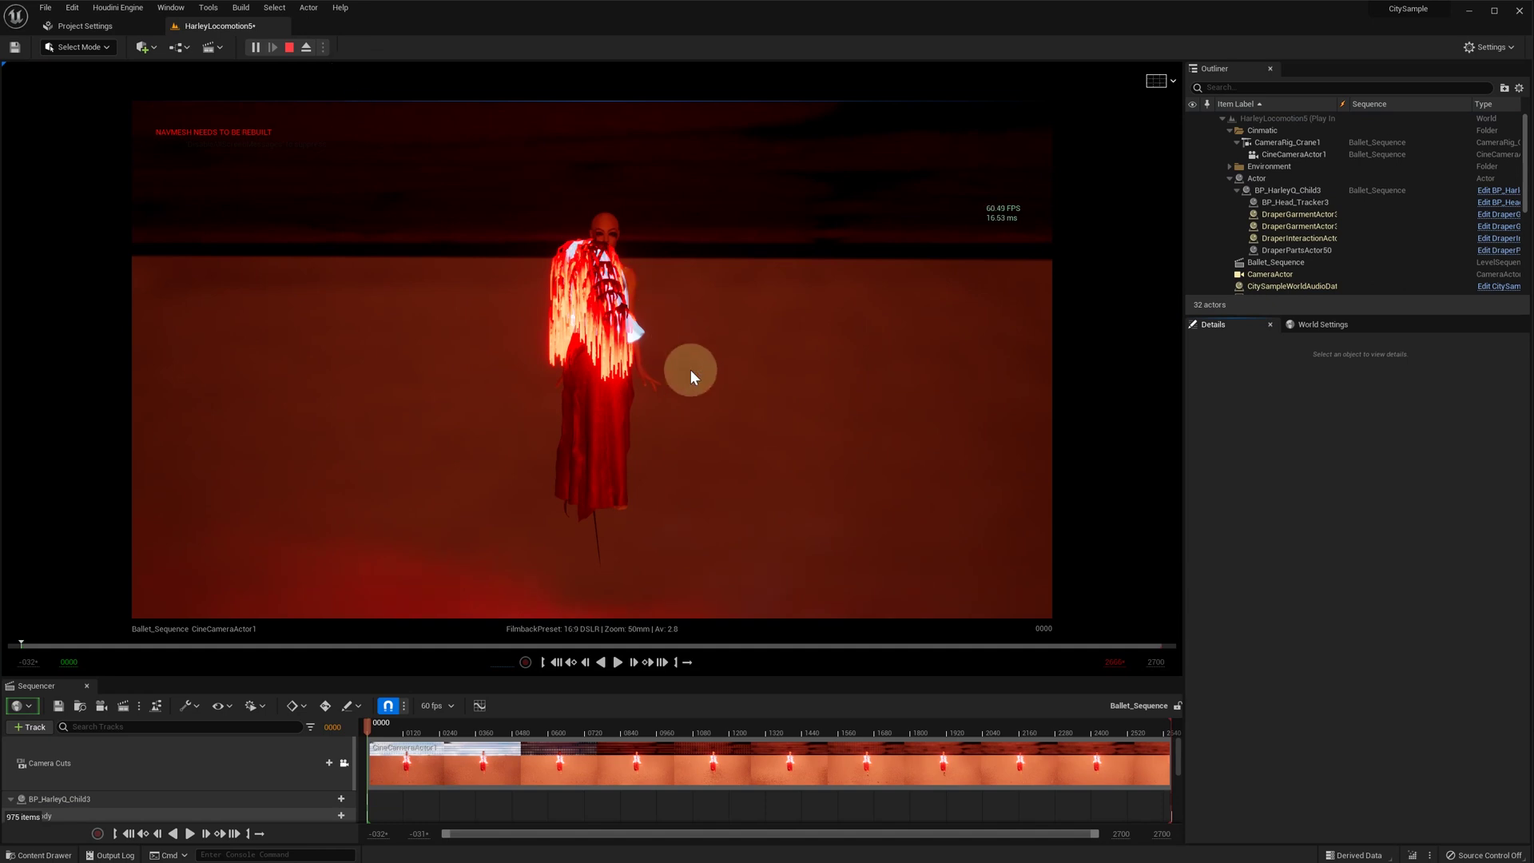
{"action": "left_click", "coordinate": [192, 835]}
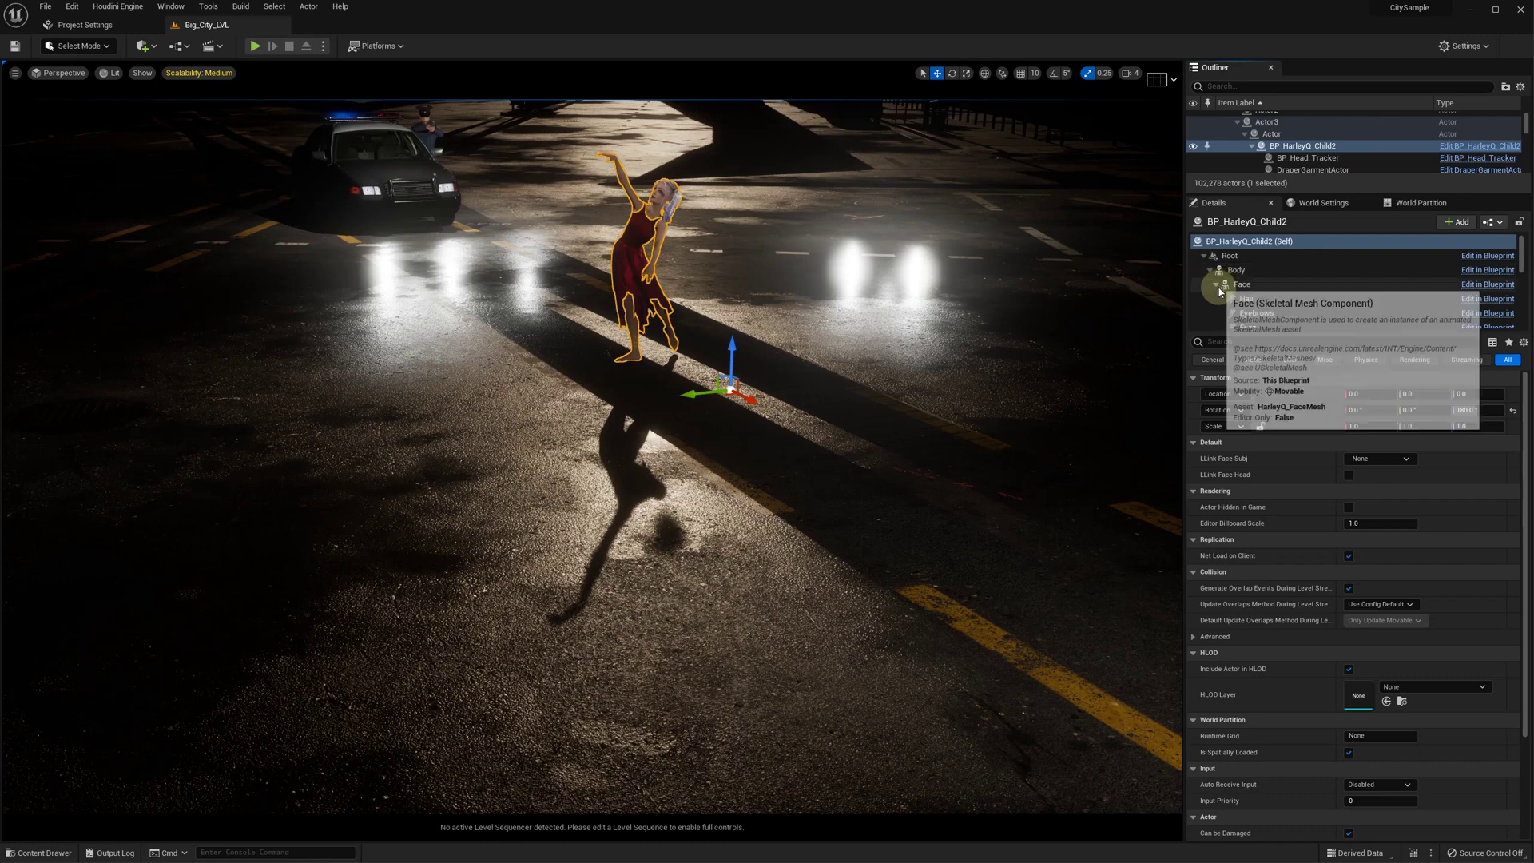
Tick Enable and Simulate on the Garment1 component, then select the HarleyLocomosionSeq03Cache3001 sequence actor.
{"action": "left_click", "coordinate": [1216, 285]}
{"action": "scroll", "coordinate": [1227, 301], "scroll_direction": "down", "scroll_amount": 1}
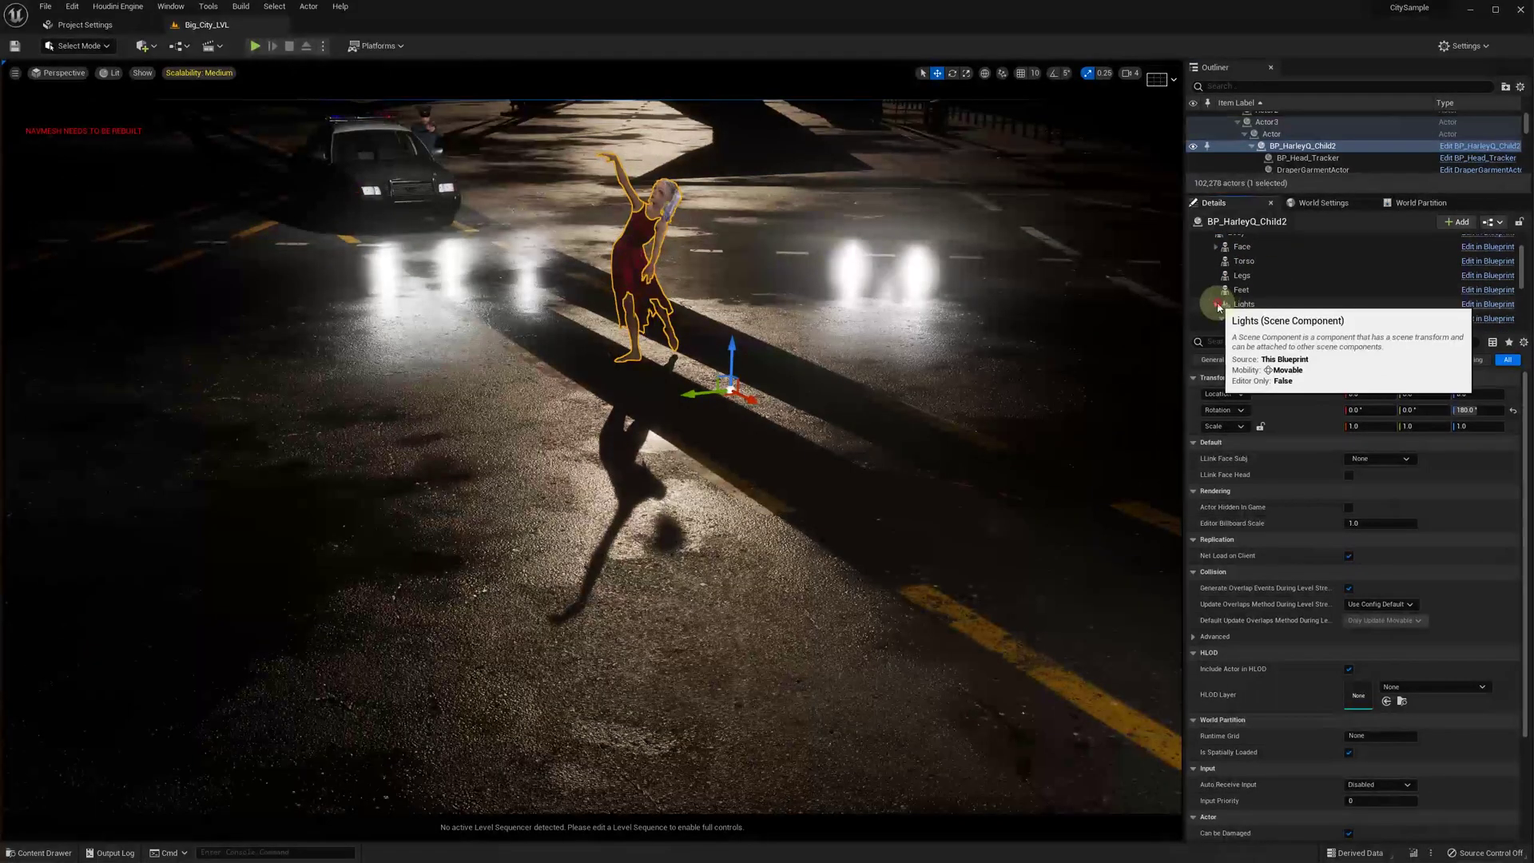
{"action": "scroll", "coordinate": [1278, 296], "scroll_direction": "down", "scroll_amount": 2}
{"action": "left_click", "coordinate": [1279, 279]}
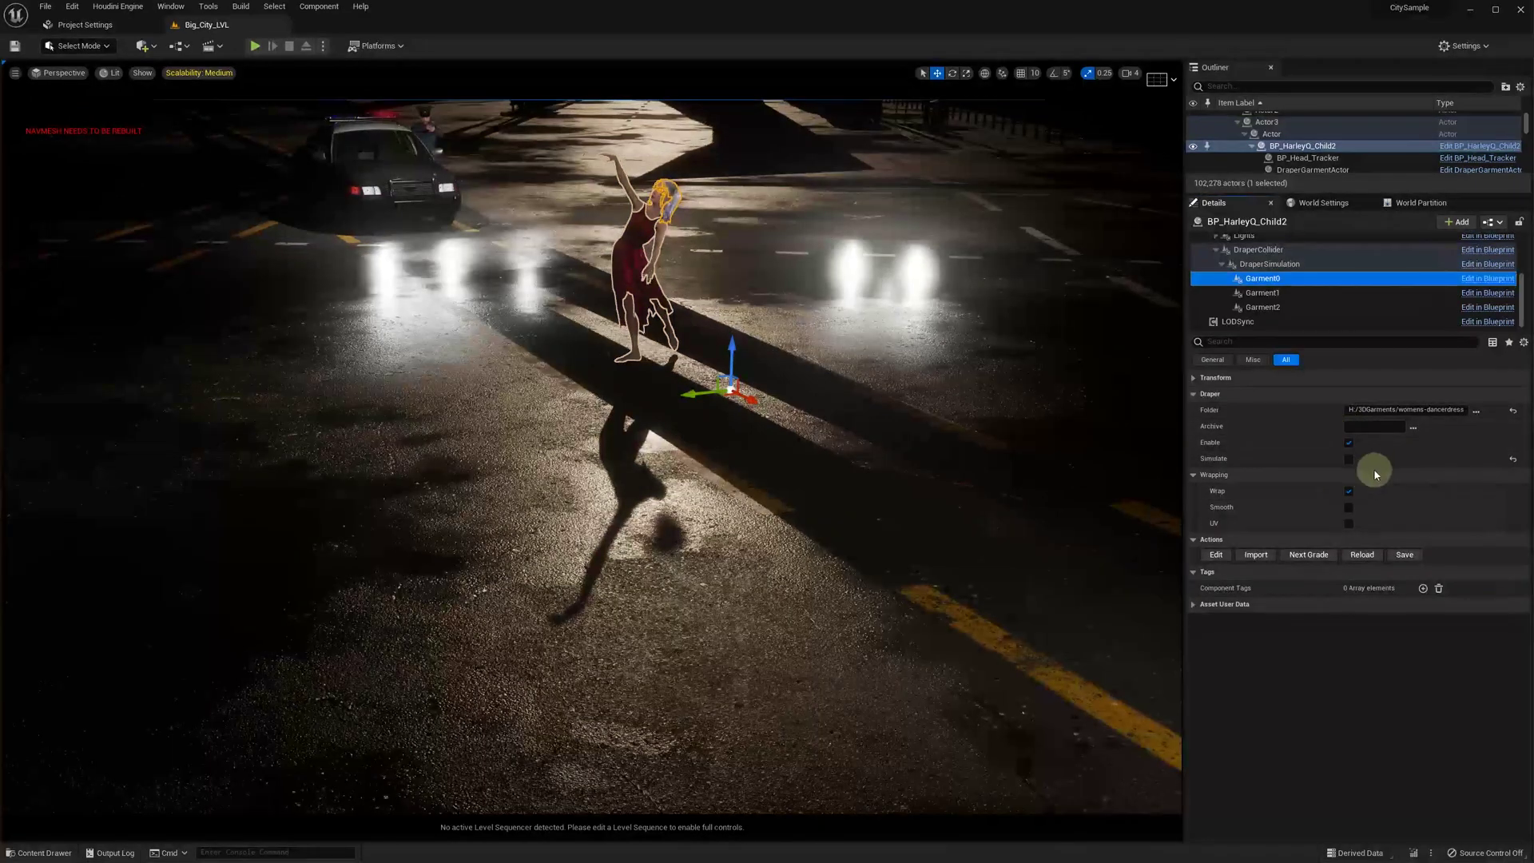
{"action": "left_click", "coordinate": [1278, 293]}
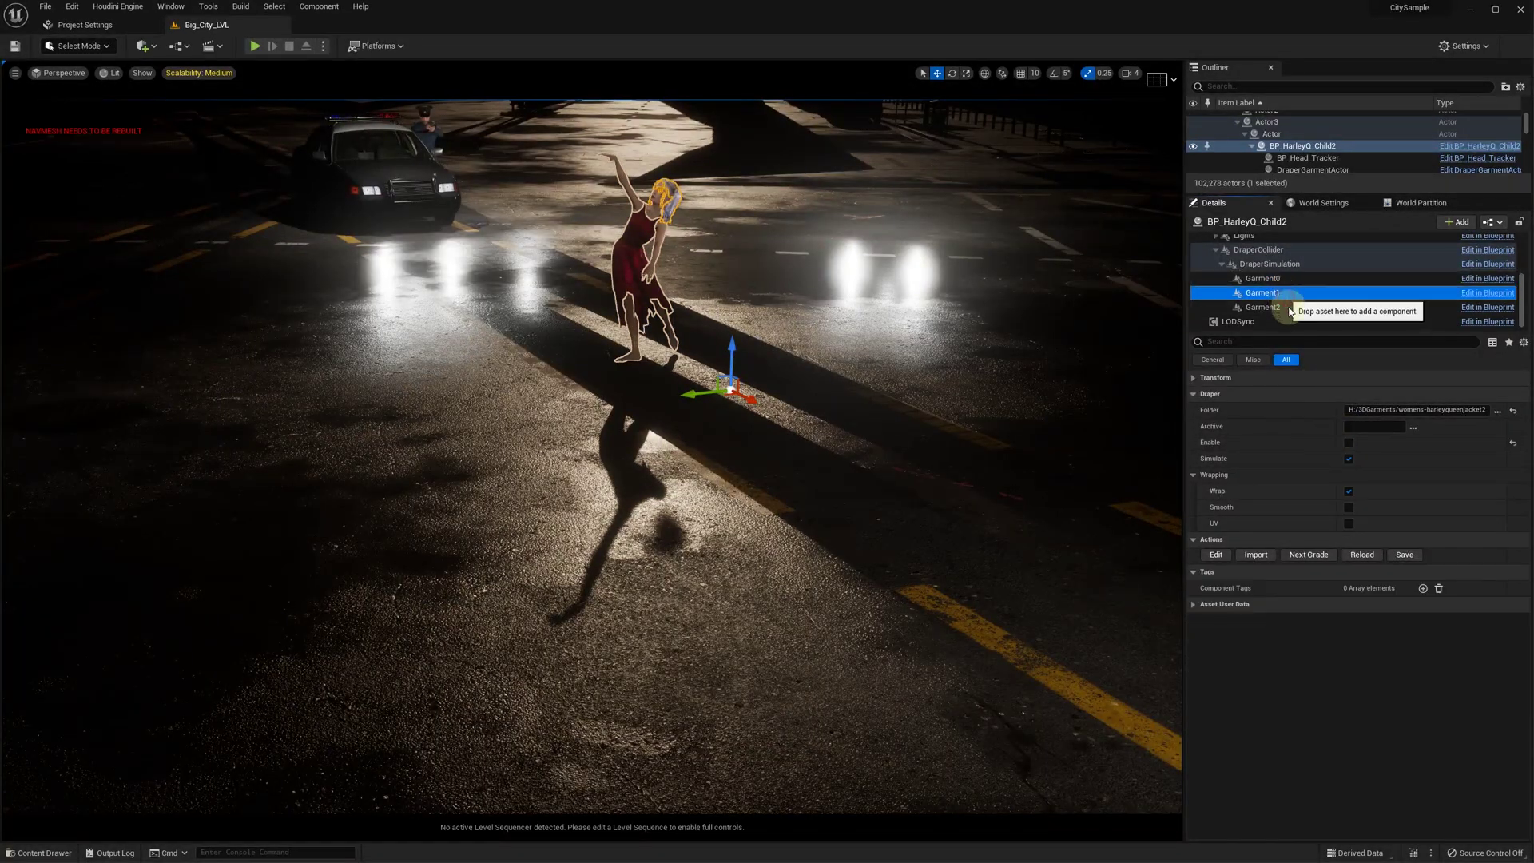
{"action": "left_click", "coordinate": [1350, 444]}
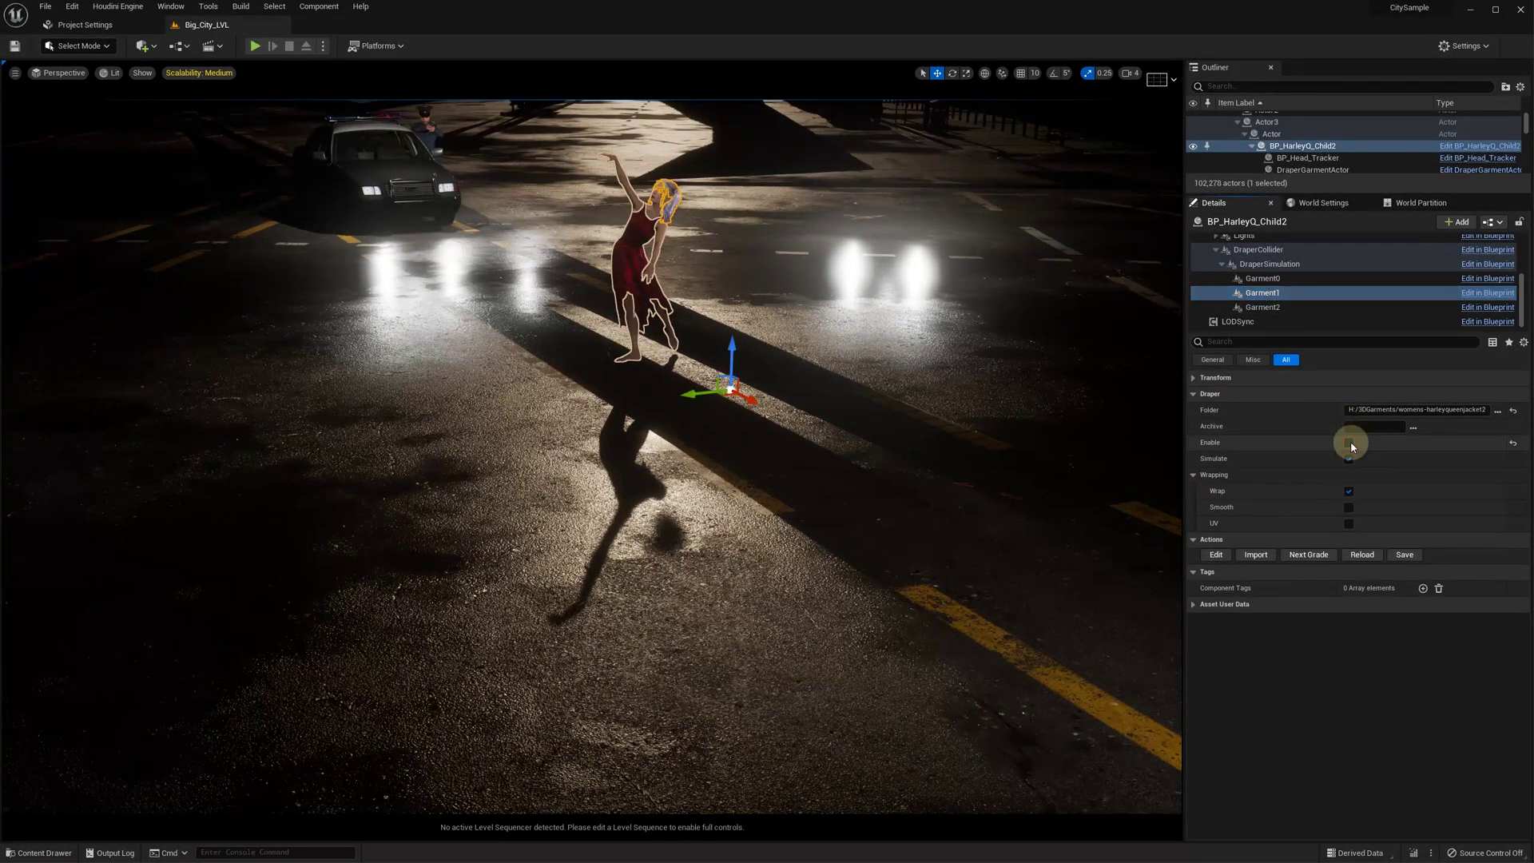
{"action": "left_click", "coordinate": [1349, 460]}
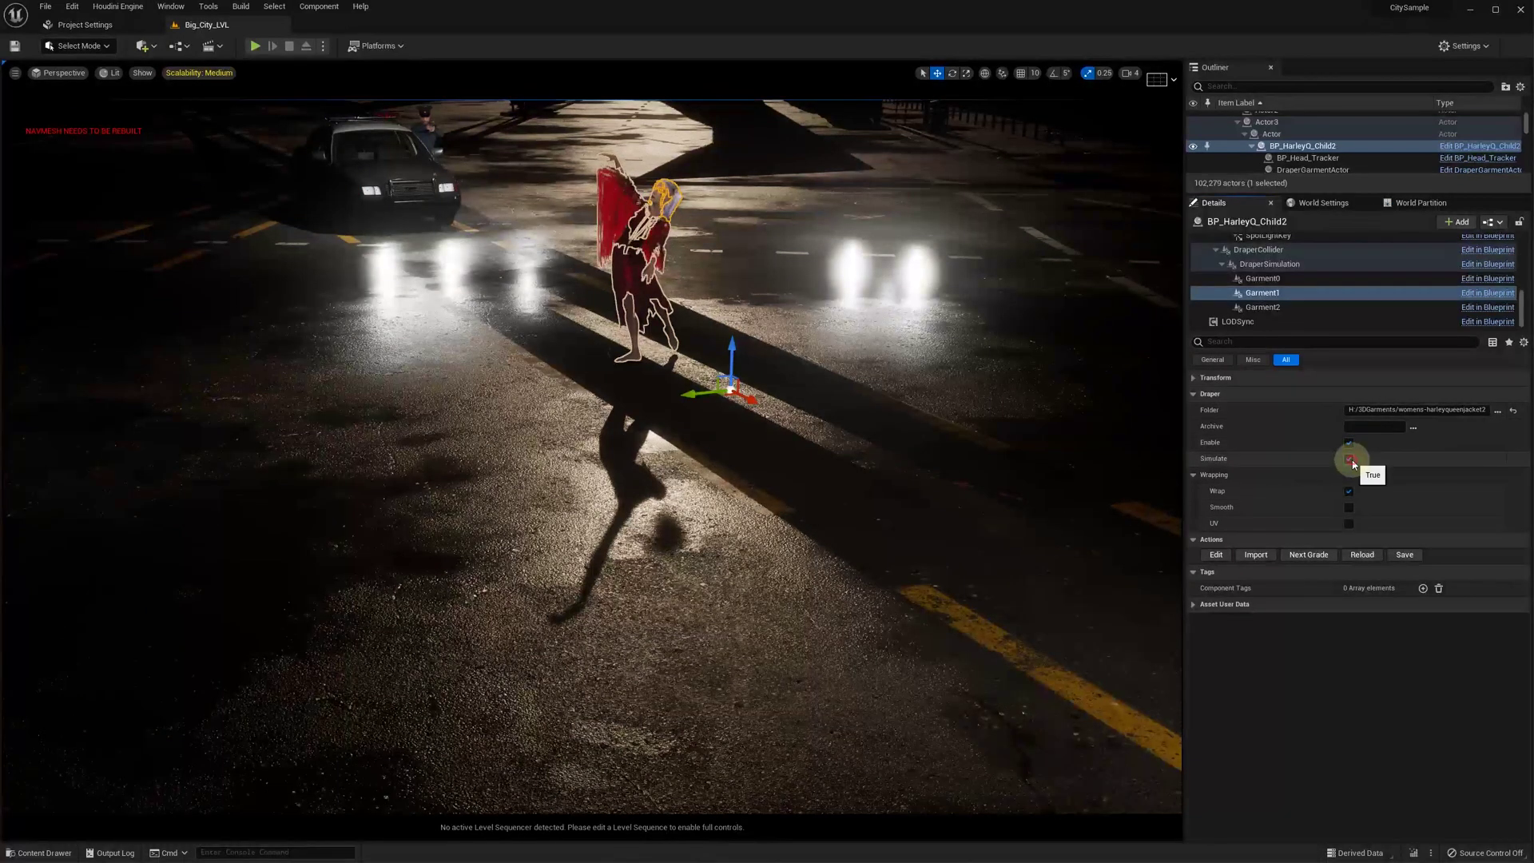
{"action": "left_click", "coordinate": [1311, 157]}
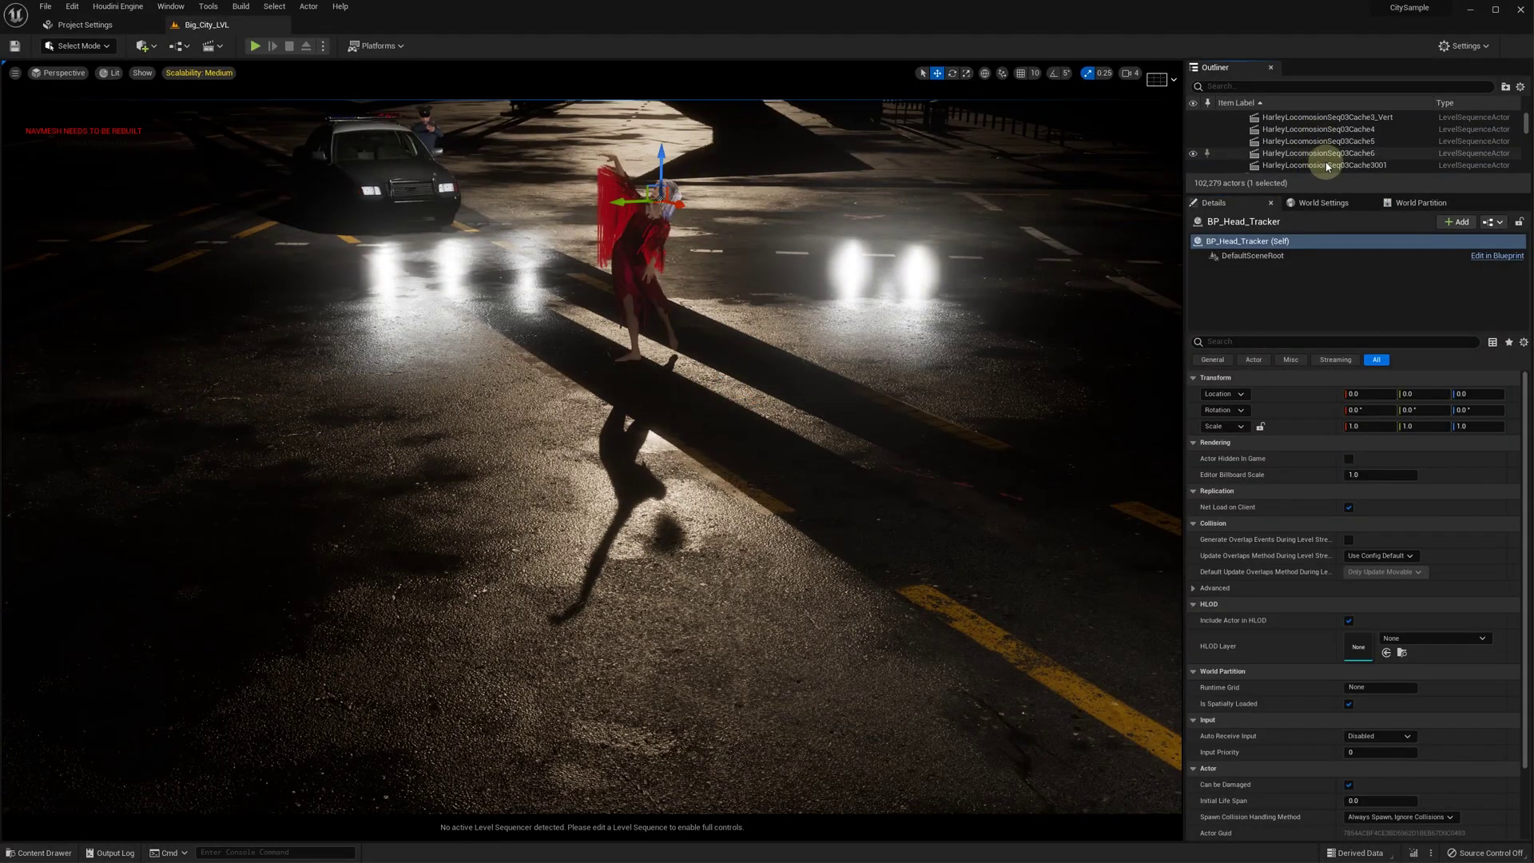
{"action": "left_click", "coordinate": [1327, 165]}
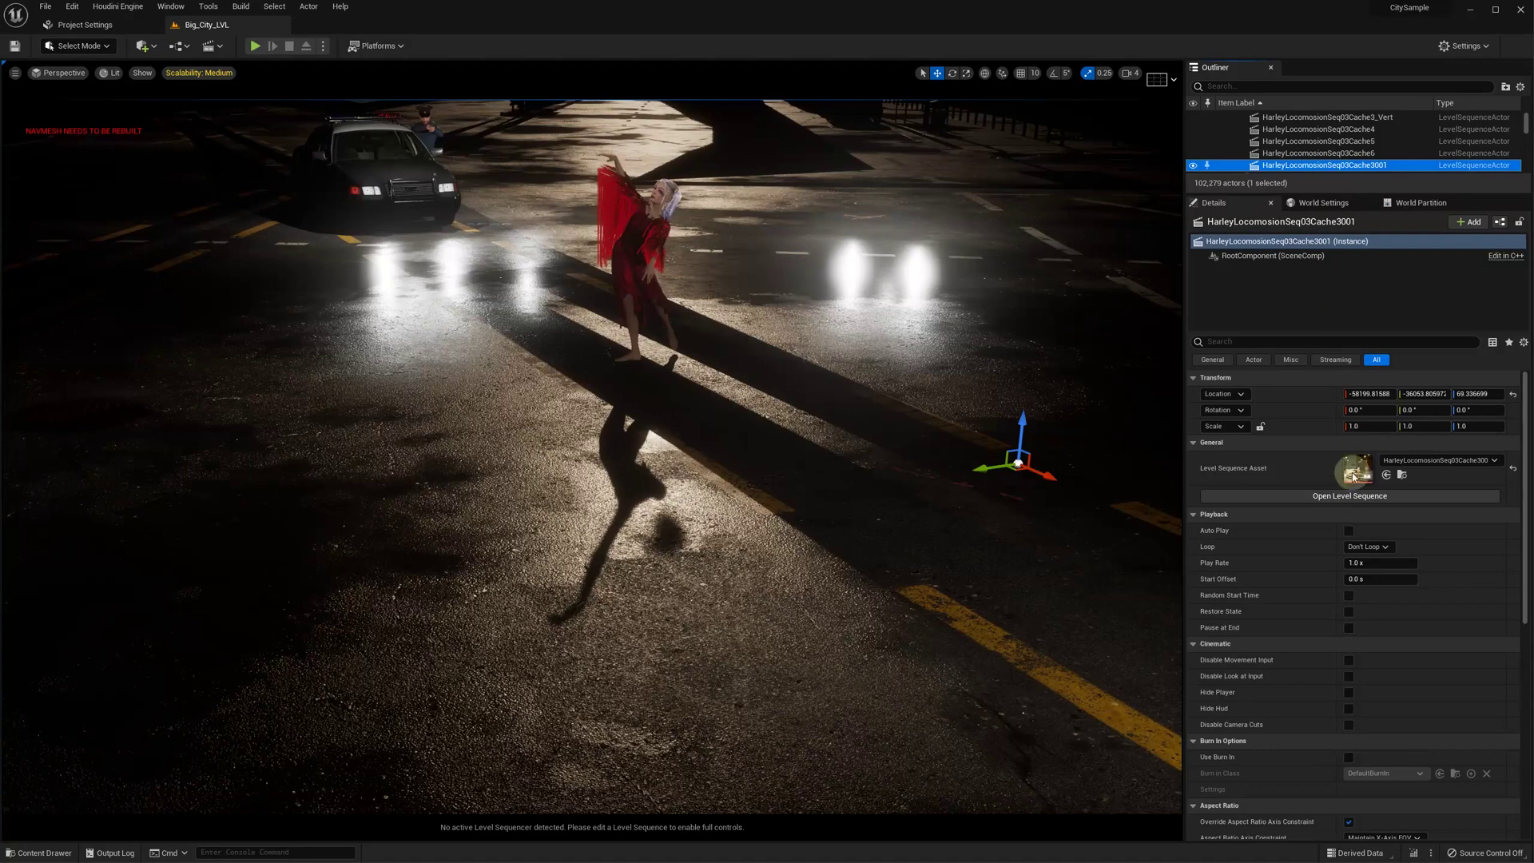
Open the actor's level sequence and add an event key on the Garment0 Events track.
{"action": "left_click", "coordinate": [1344, 495]}
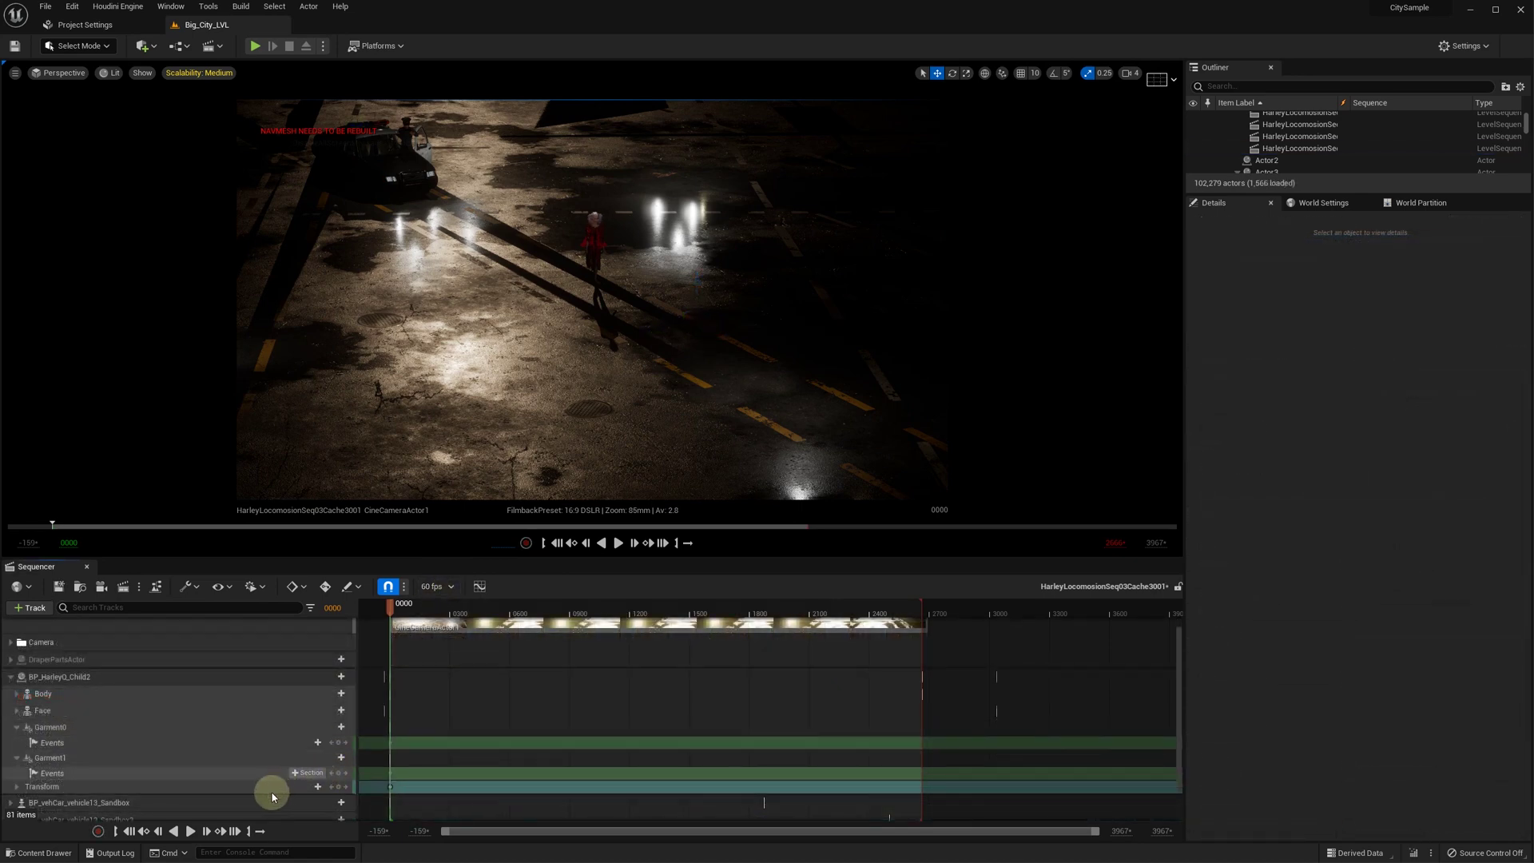
{"action": "left_click", "coordinate": [235, 831]}
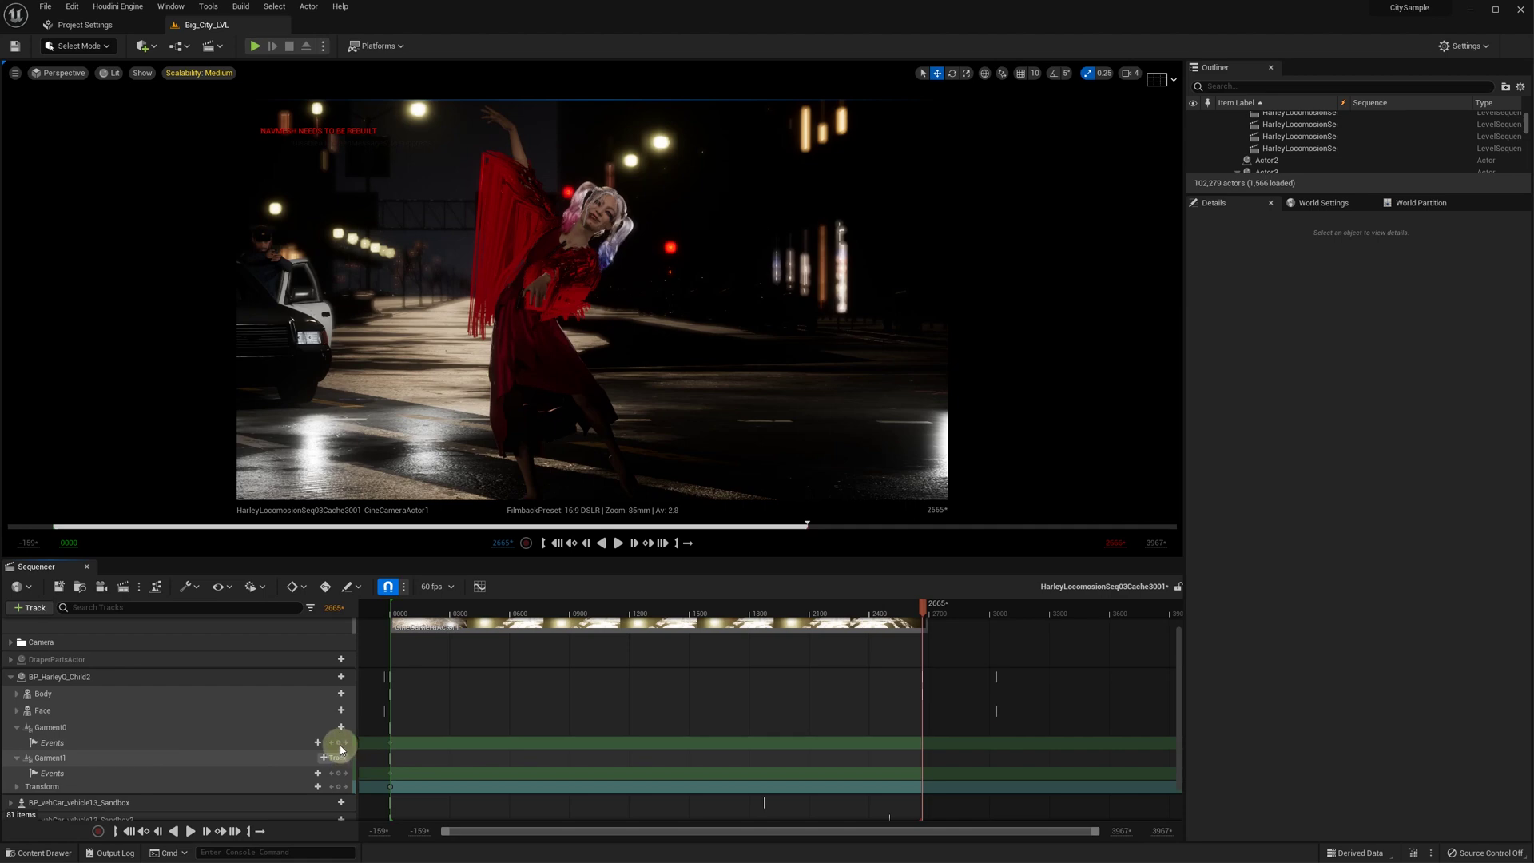
{"action": "left_click", "coordinate": [339, 773]}
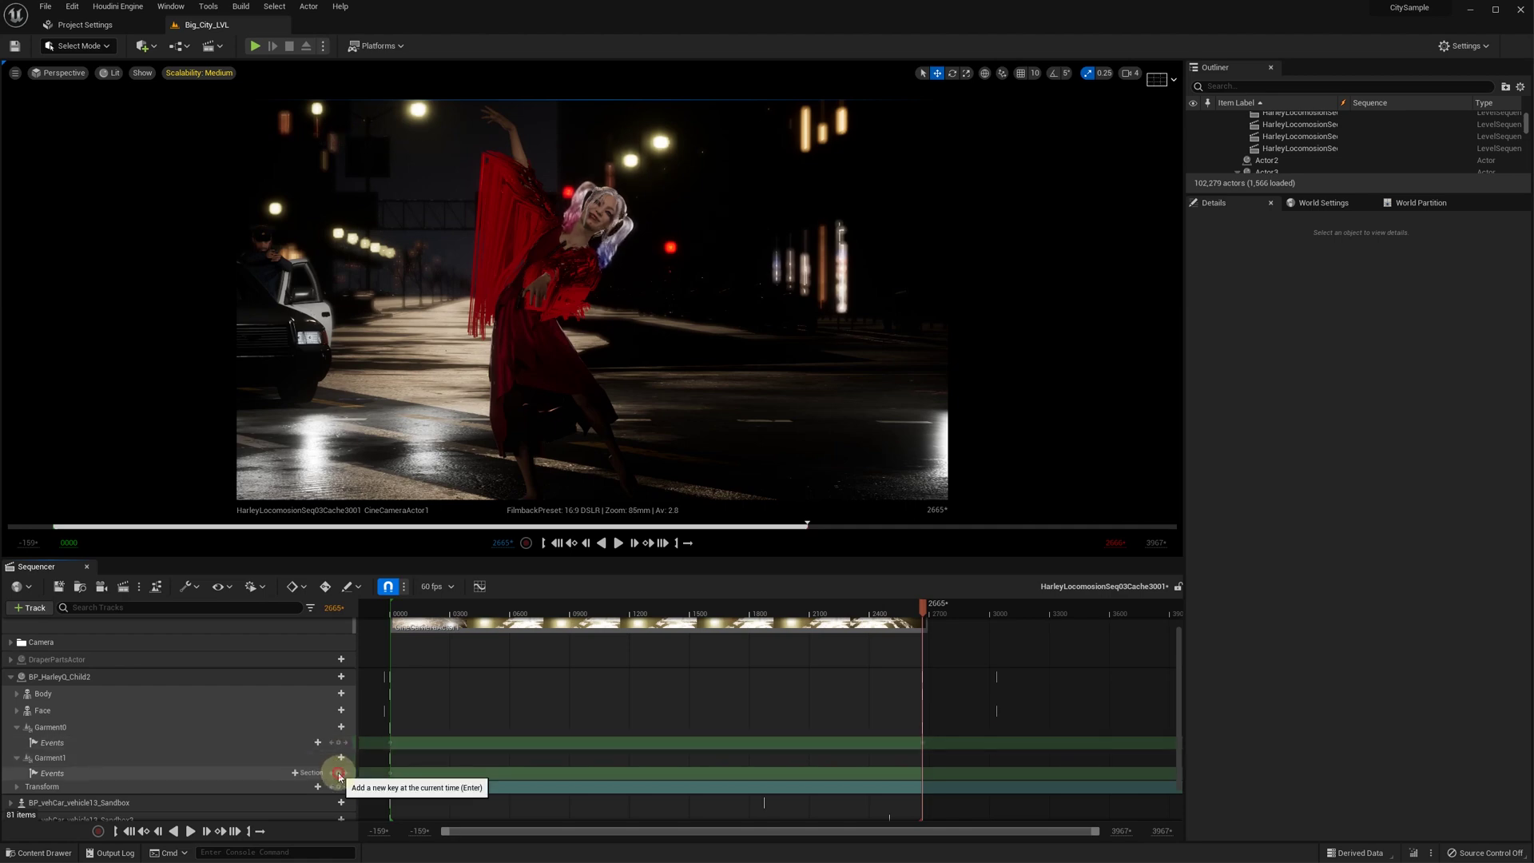
Quick Bind the Garment0 event key to the Draper Garment Cache function, searching 'cache'.
{"action": "right_click", "coordinate": [390, 740]}
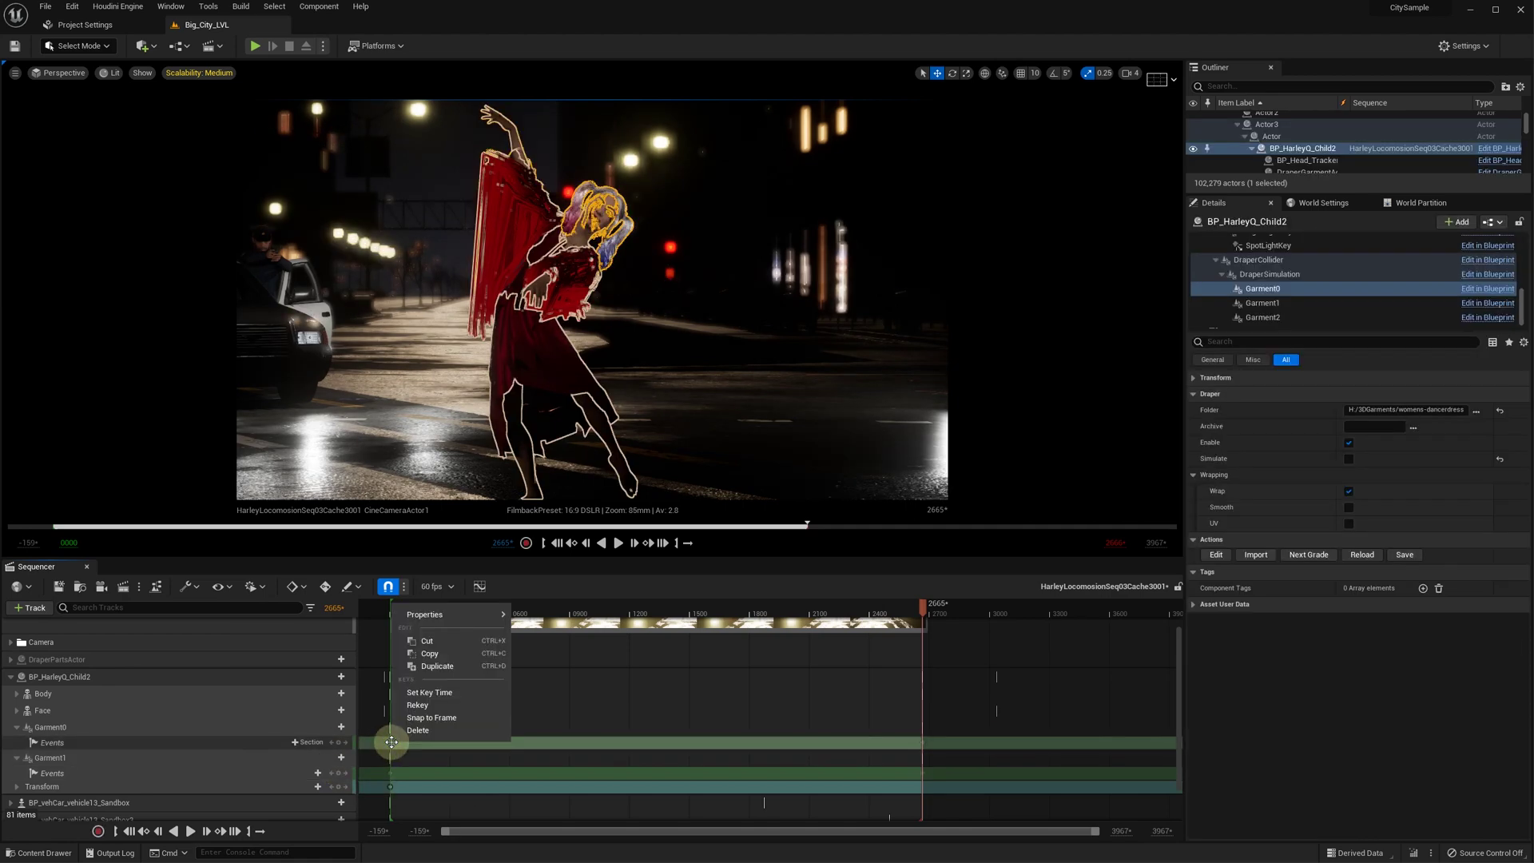
{"action": "mouse_move", "coordinate": [480, 621]}
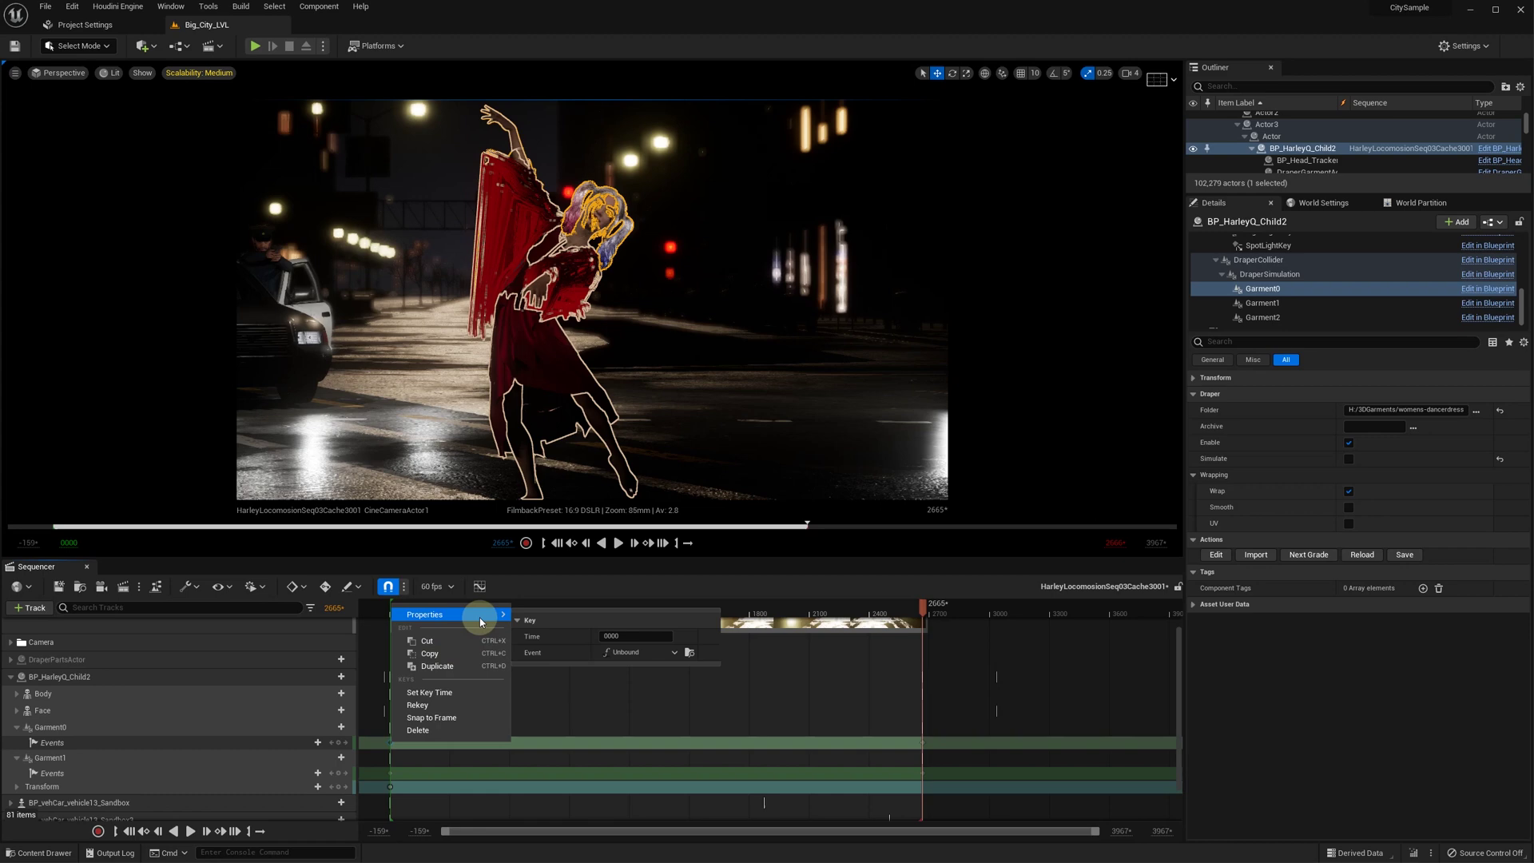
{"action": "left_click", "coordinate": [630, 653]}
{"action": "mouse_move", "coordinate": [671, 683]}
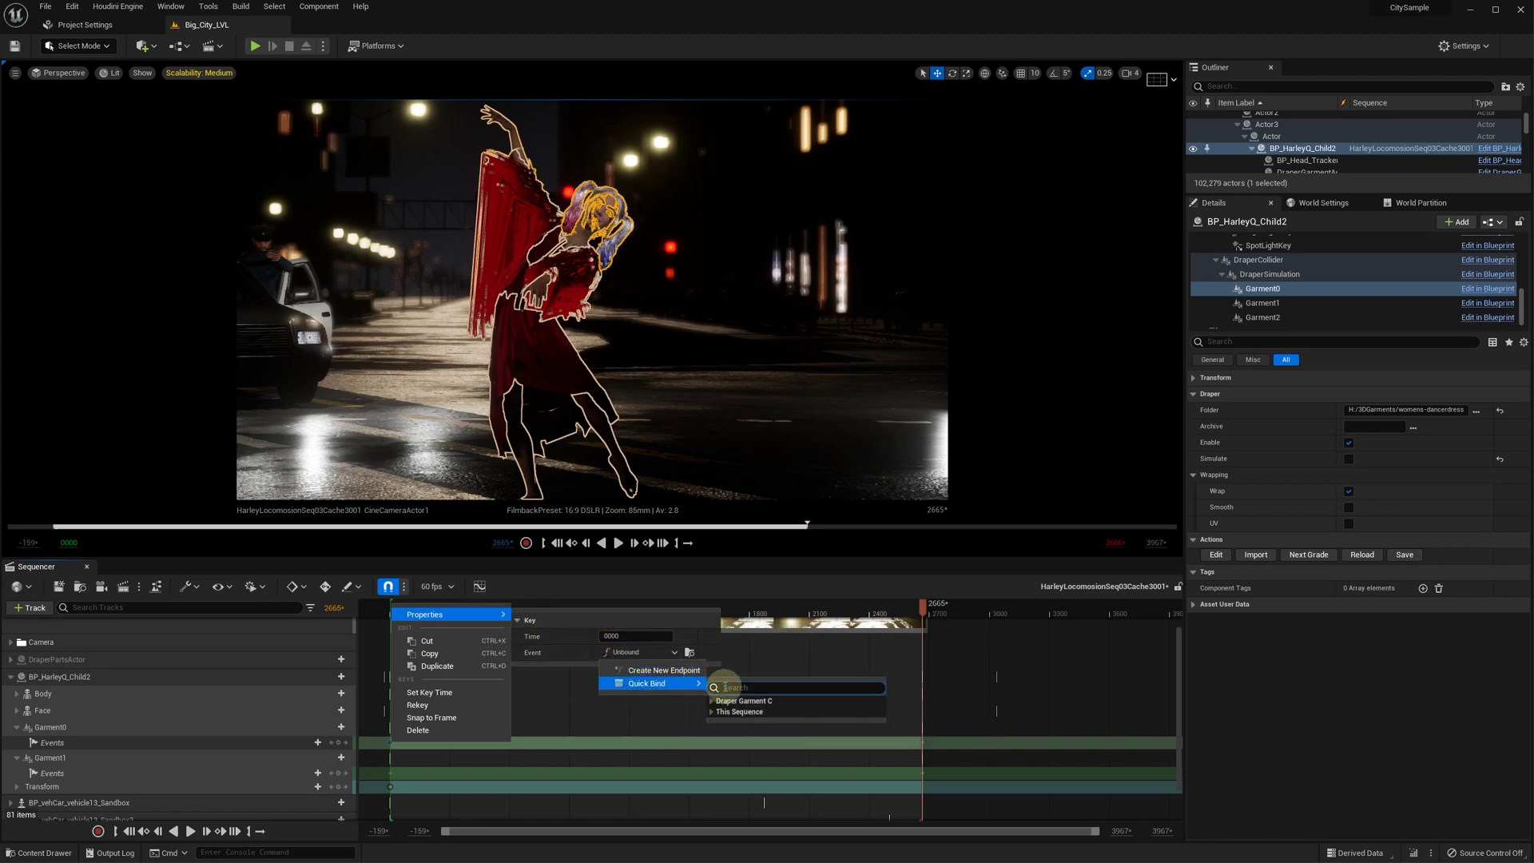
{"action": "type", "text": "cache"}
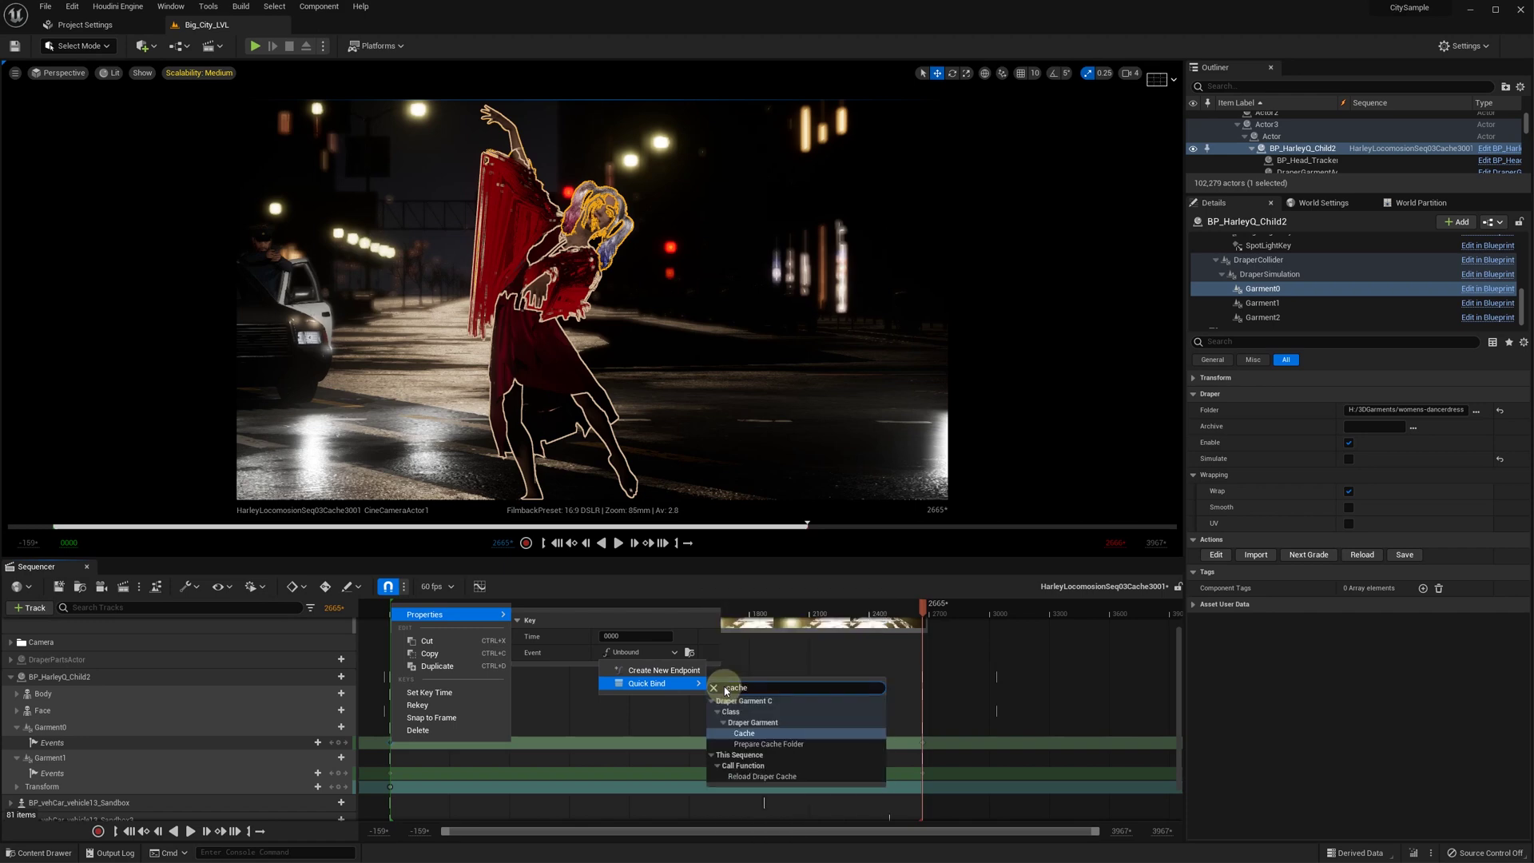
{"action": "left_click", "coordinate": [745, 733]}
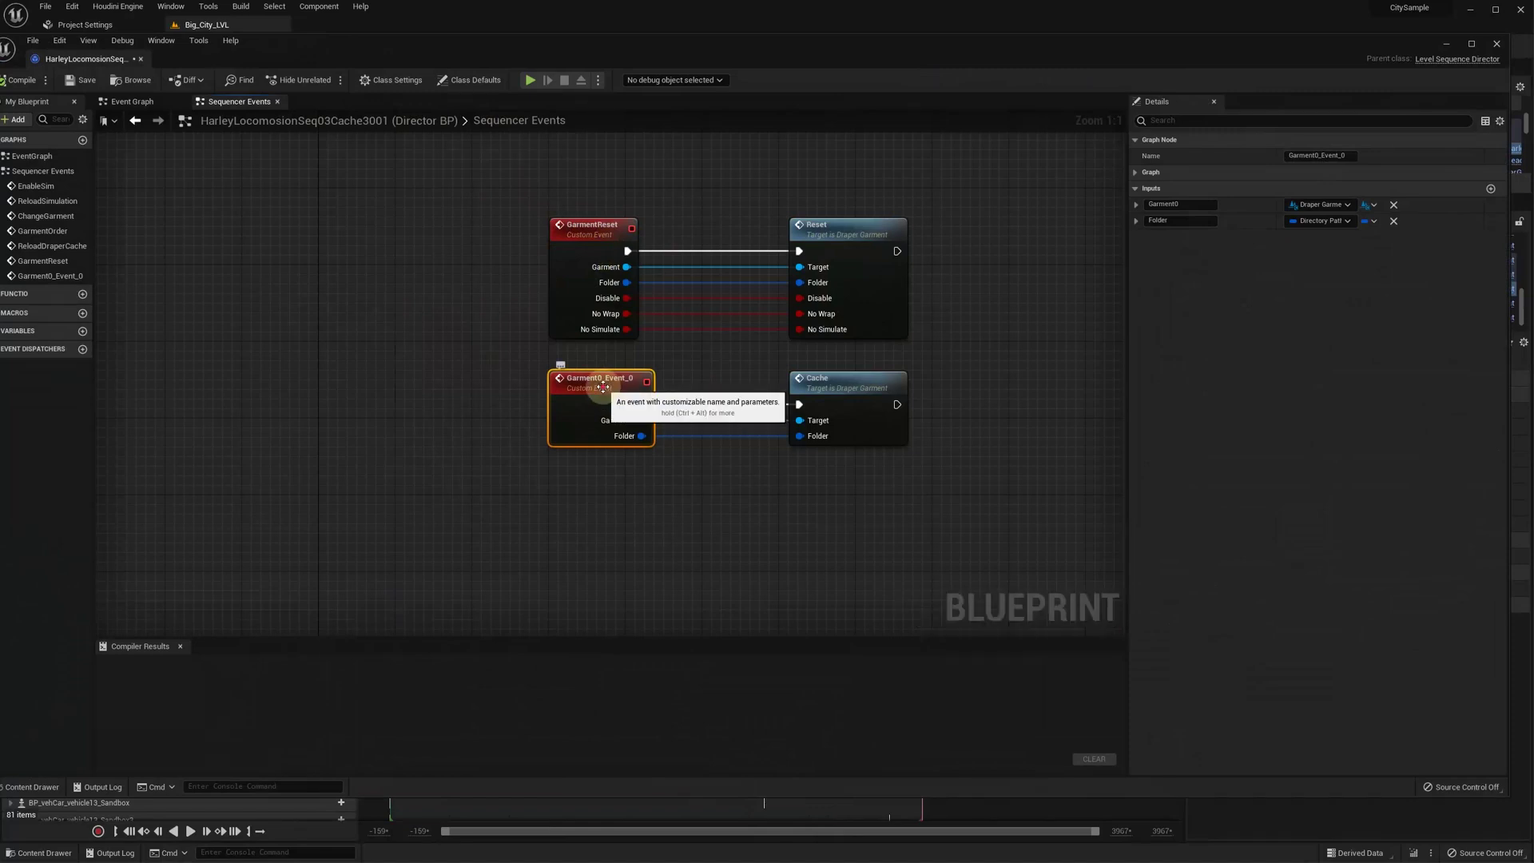
Rename the event to CacheSimulation with a Garment input and compile the director blueprint.
{"action": "left_click", "coordinate": [1343, 156]}
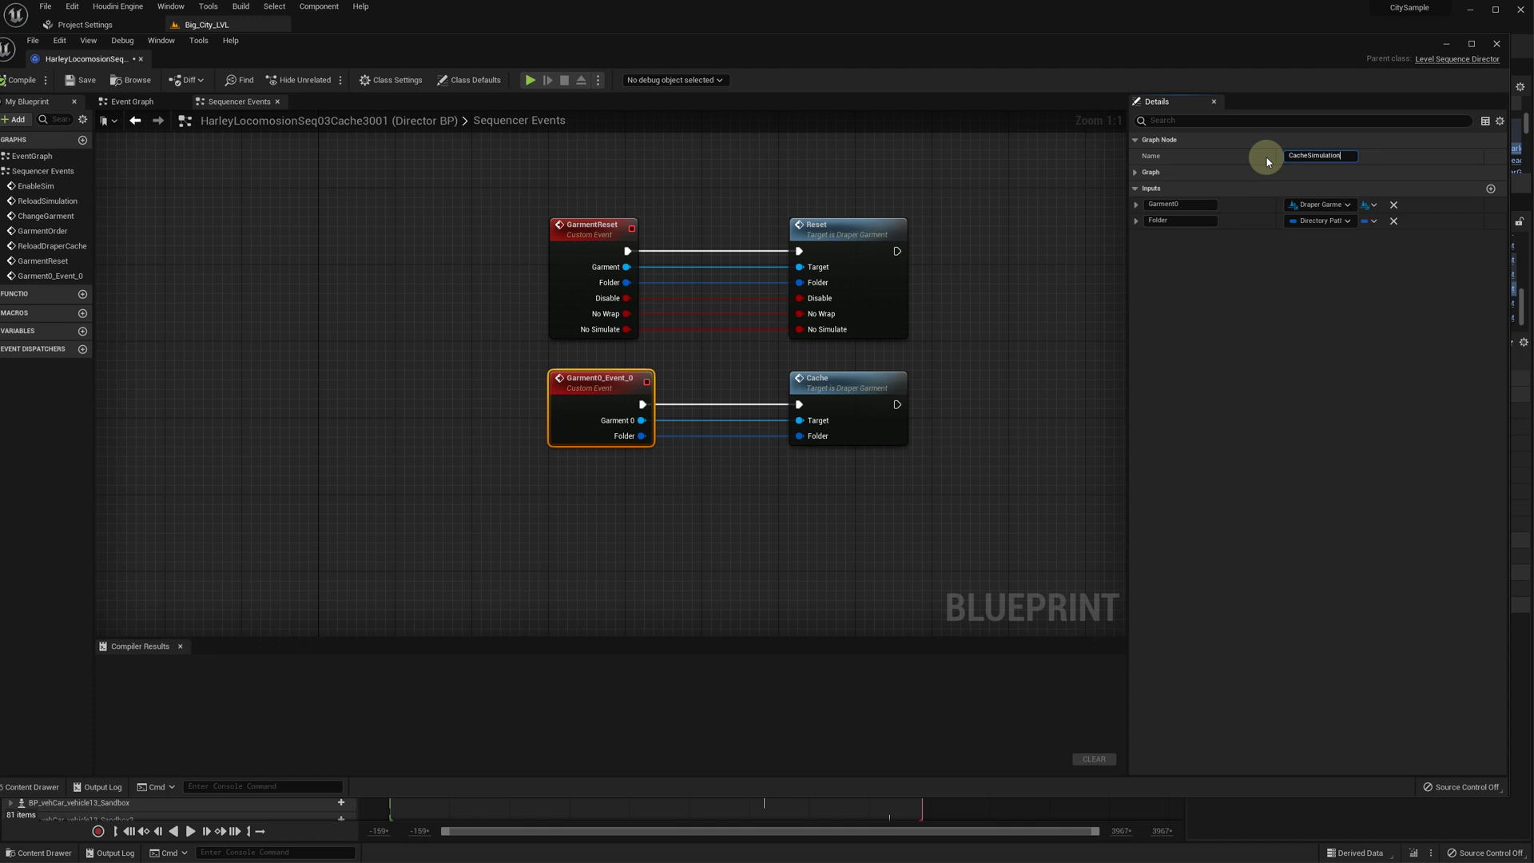
{"action": "left_click", "coordinate": [1186, 204]}
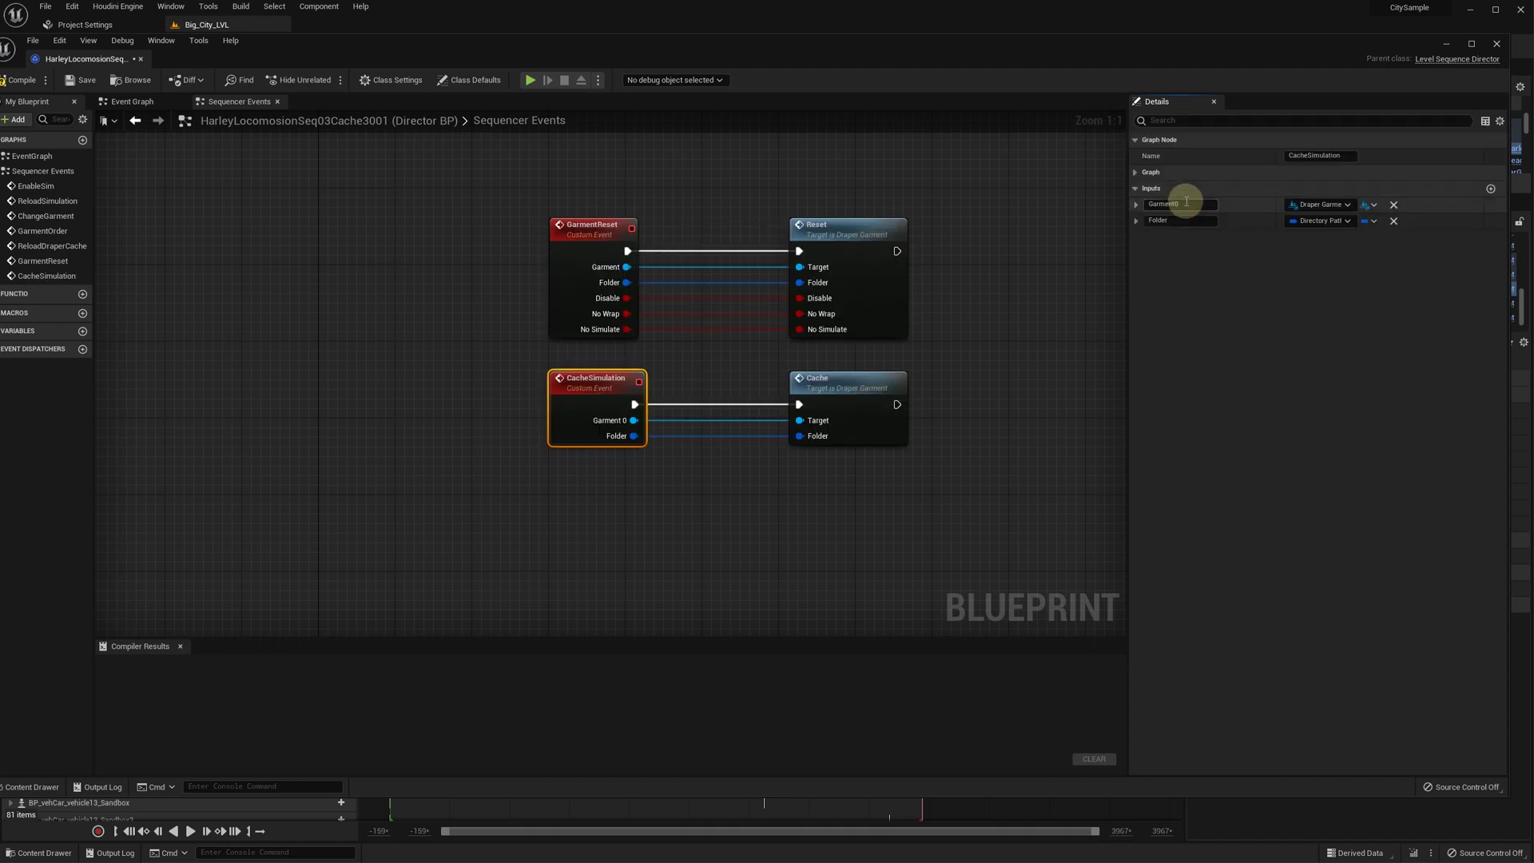
{"action": "key", "text": "Return"}
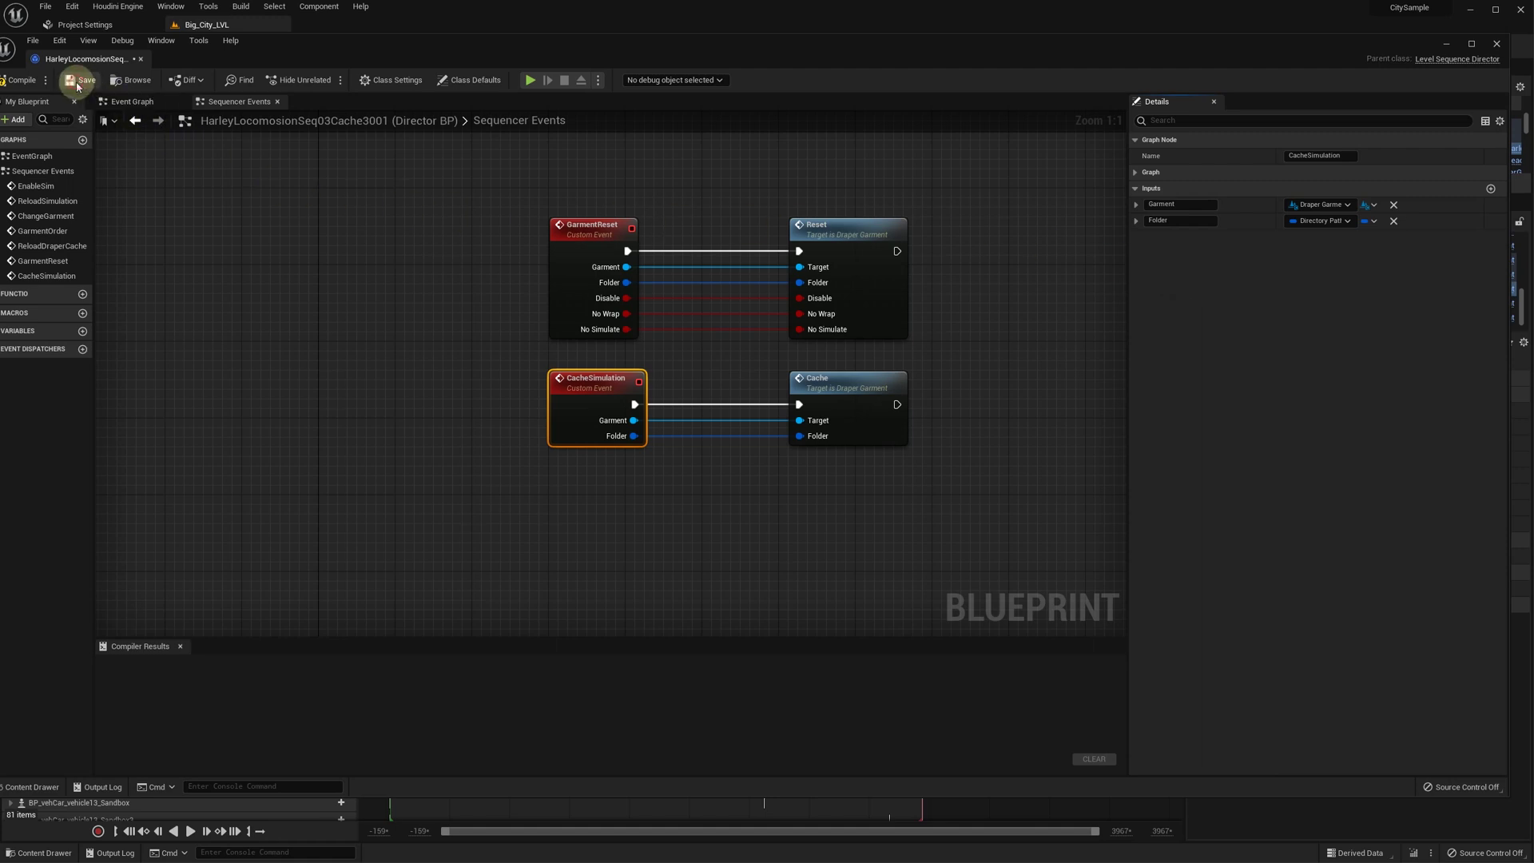
{"action": "left_click", "coordinate": [29, 82]}
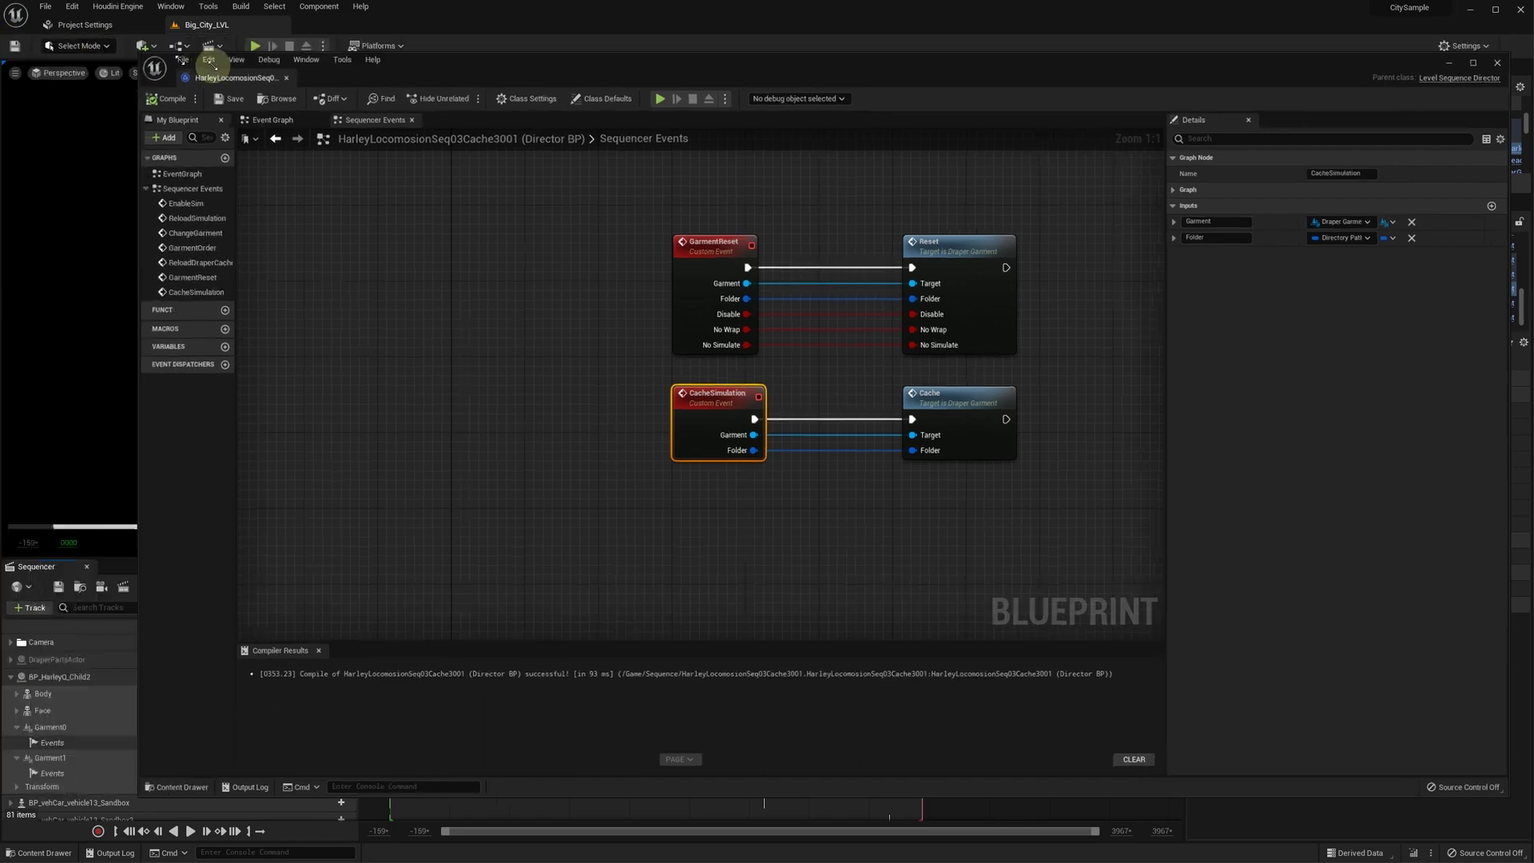
{"action": "left_click_drag", "start_coordinate": [2, 35], "coordinate": [1074, 107]}
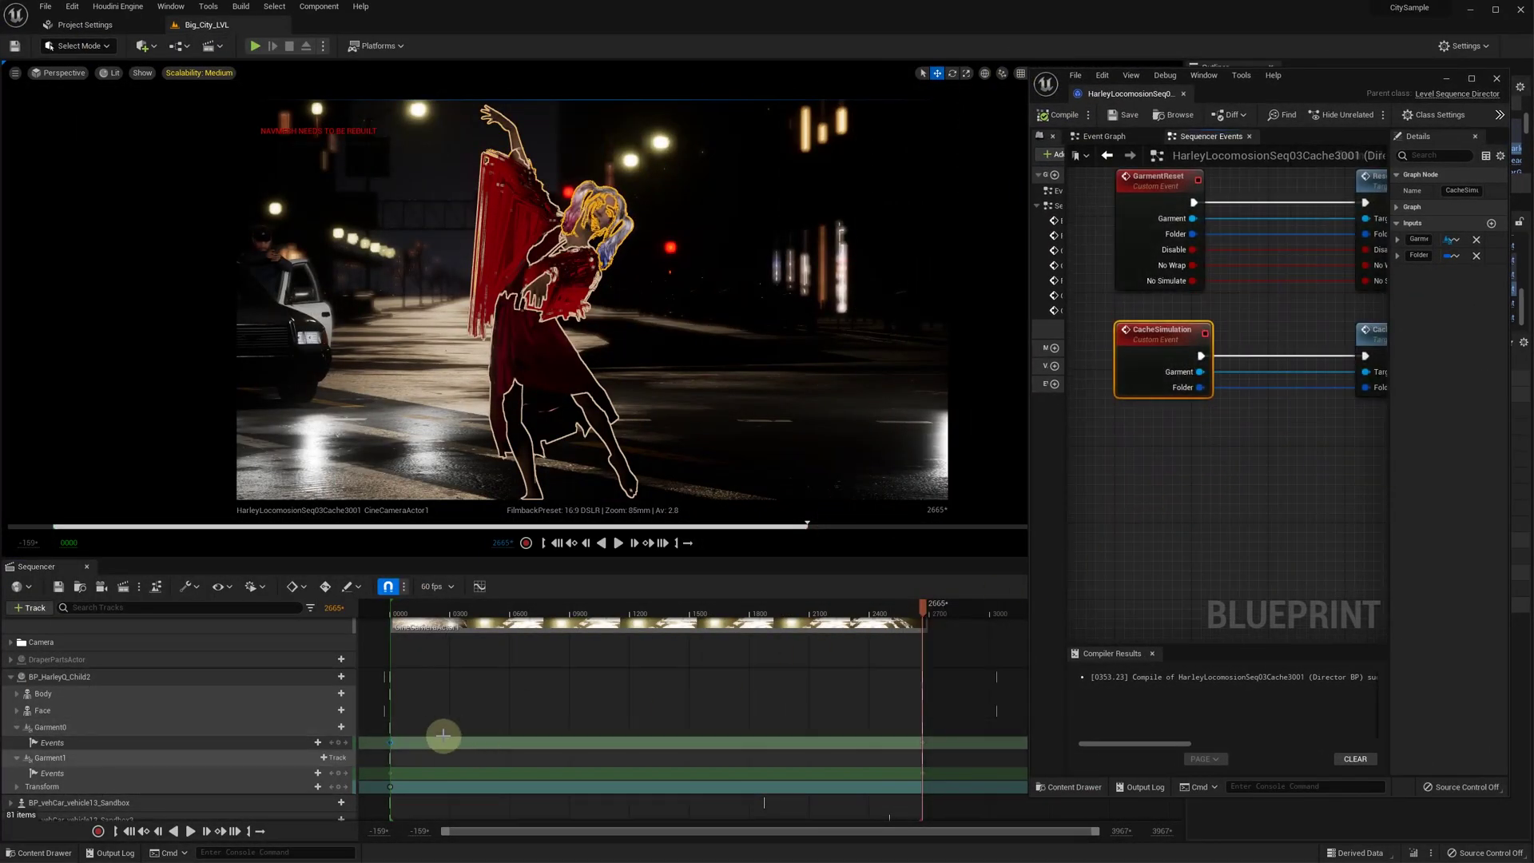
Set the Garment0 event key's Folder payload to 001.
{"action": "right_click", "coordinate": [390, 742]}
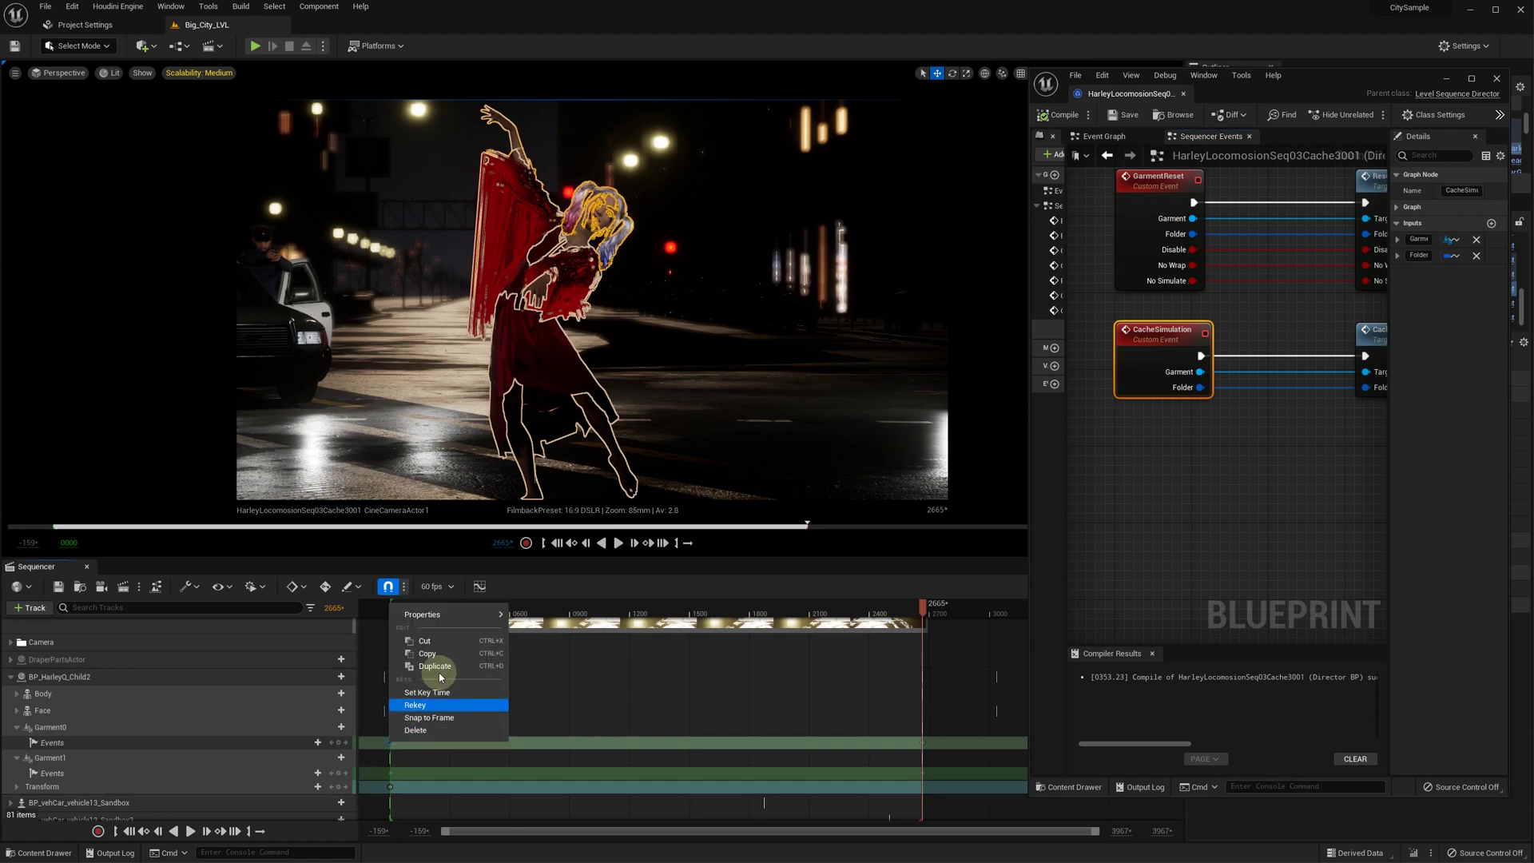
{"action": "mouse_move", "coordinate": [483, 620]}
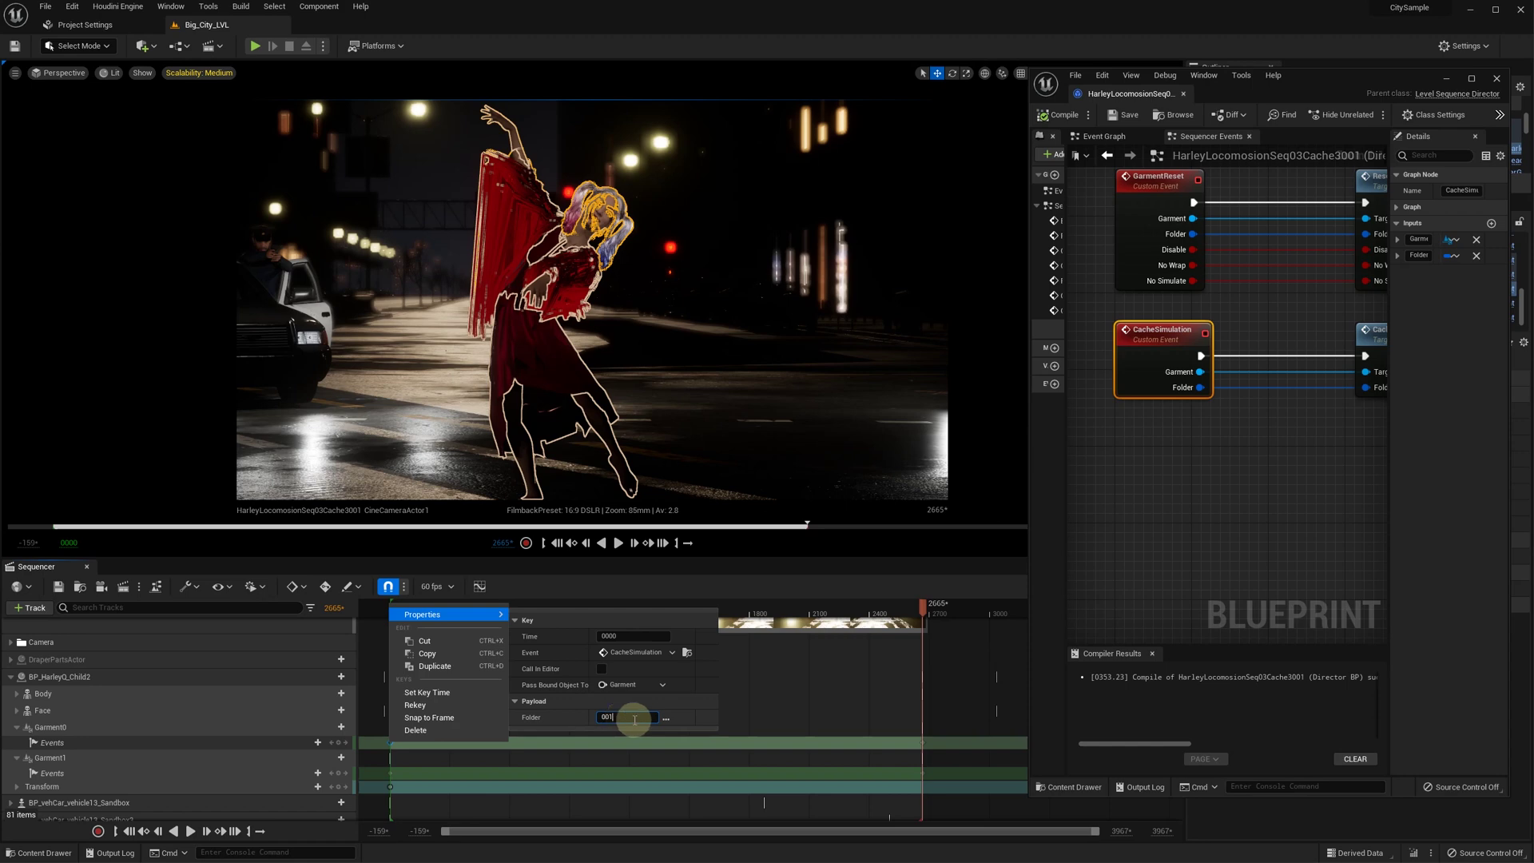
{"action": "left_click", "coordinate": [694, 724]}
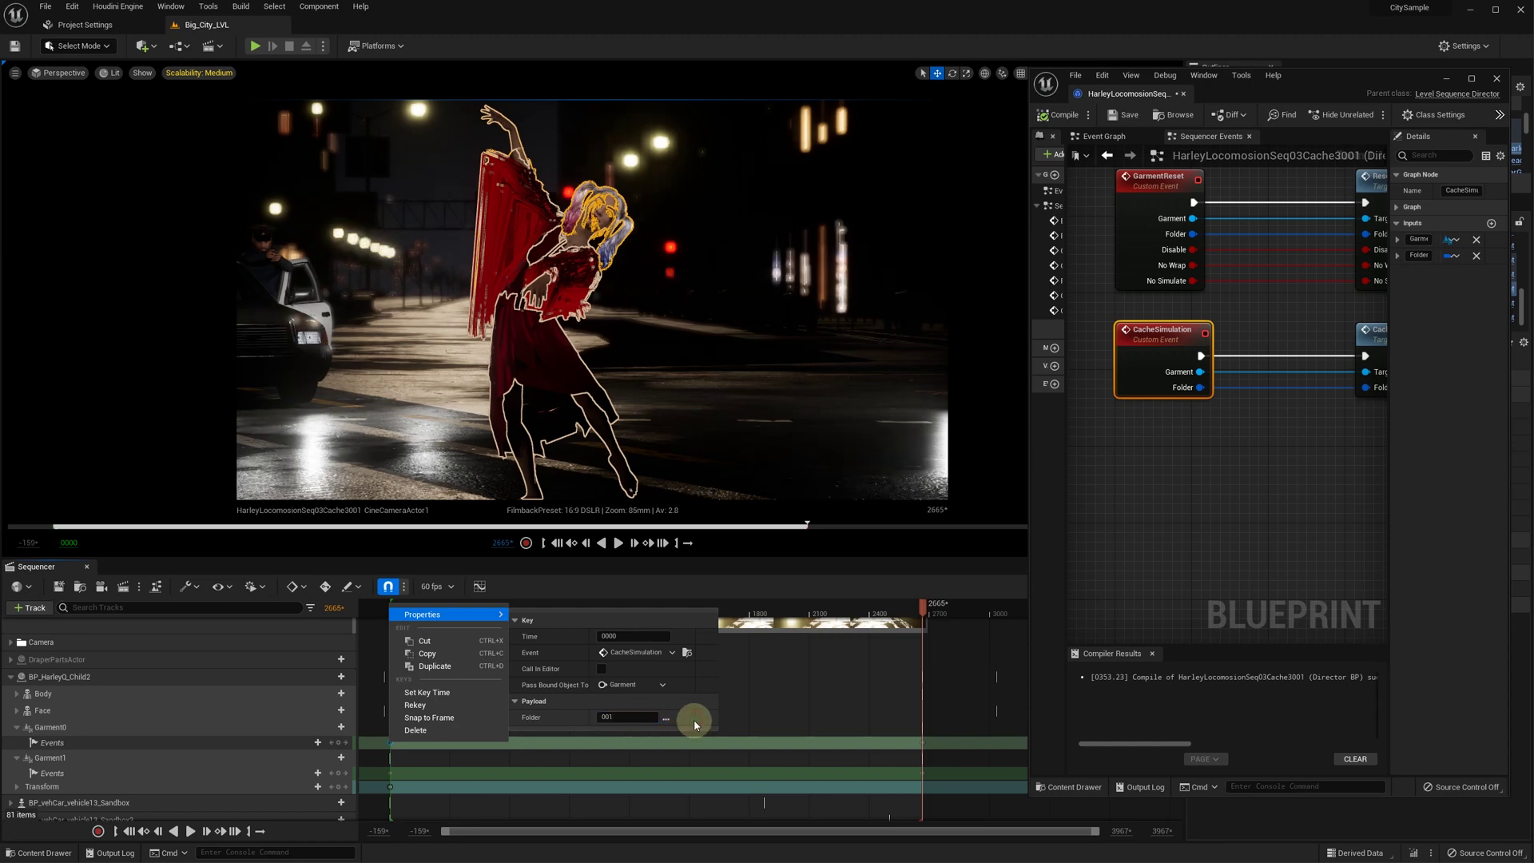
{"action": "left_click", "coordinate": [388, 771]}
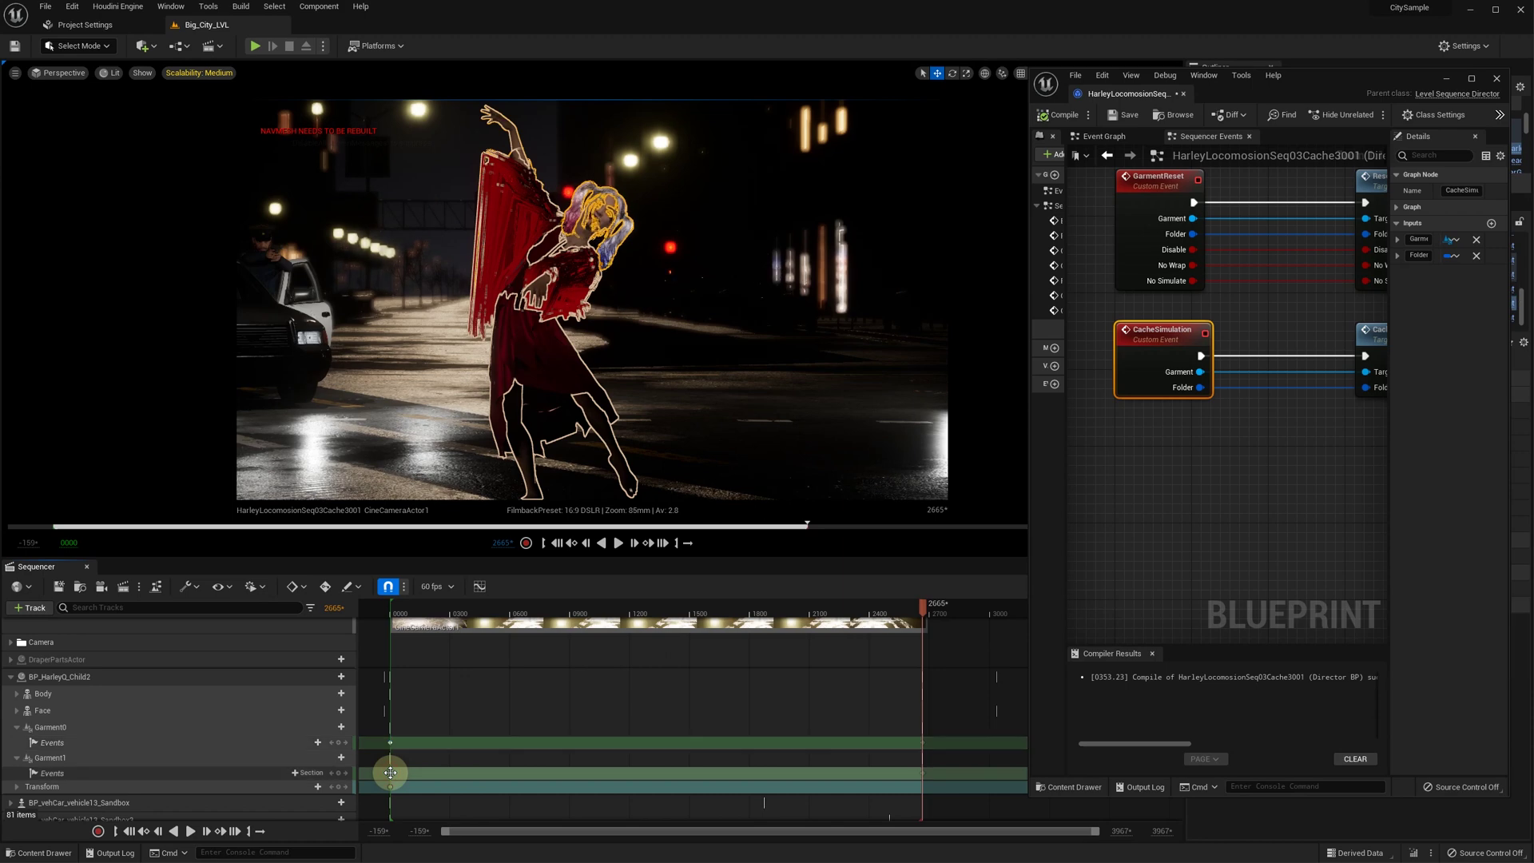
Bind the Garment1 event key to the sequence's Cache Simulation function.
{"action": "right_click", "coordinate": [390, 772]}
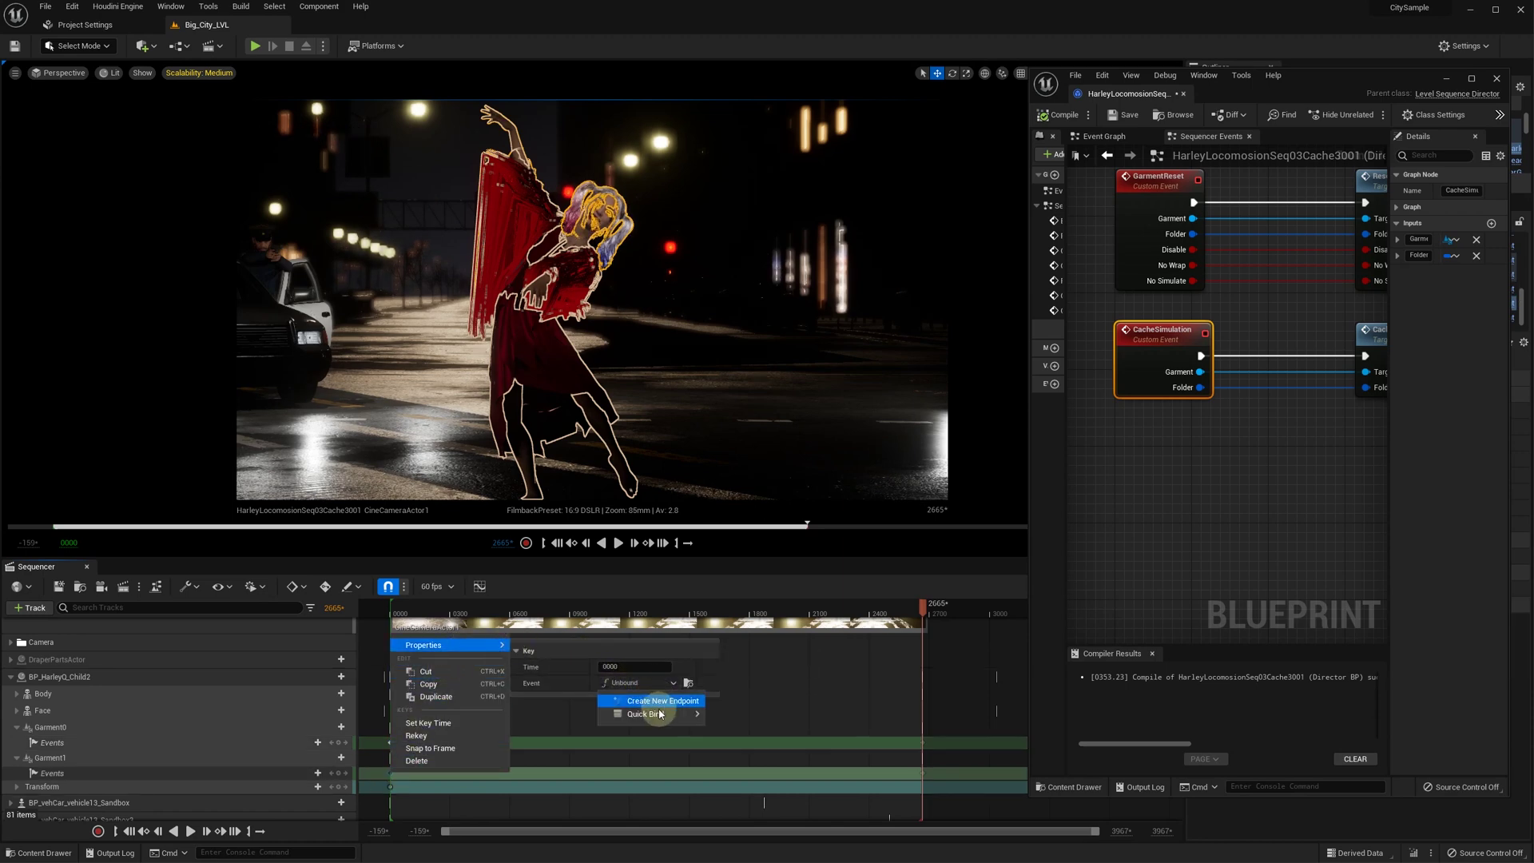
{"action": "mouse_move", "coordinate": [683, 714]}
{"action": "left_click", "coordinate": [710, 743]}
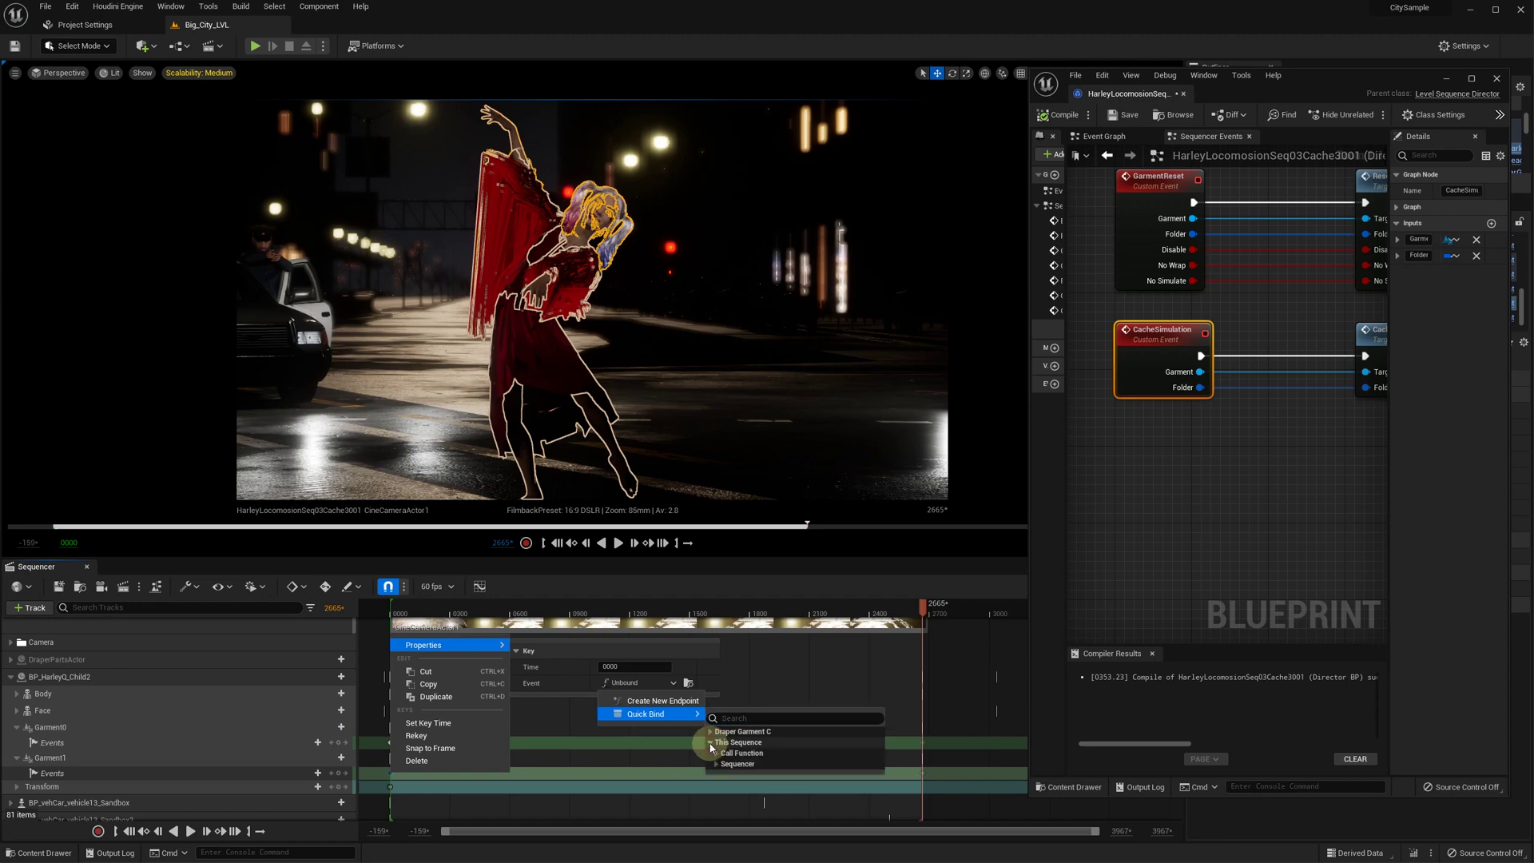
{"action": "left_click", "coordinate": [716, 754]}
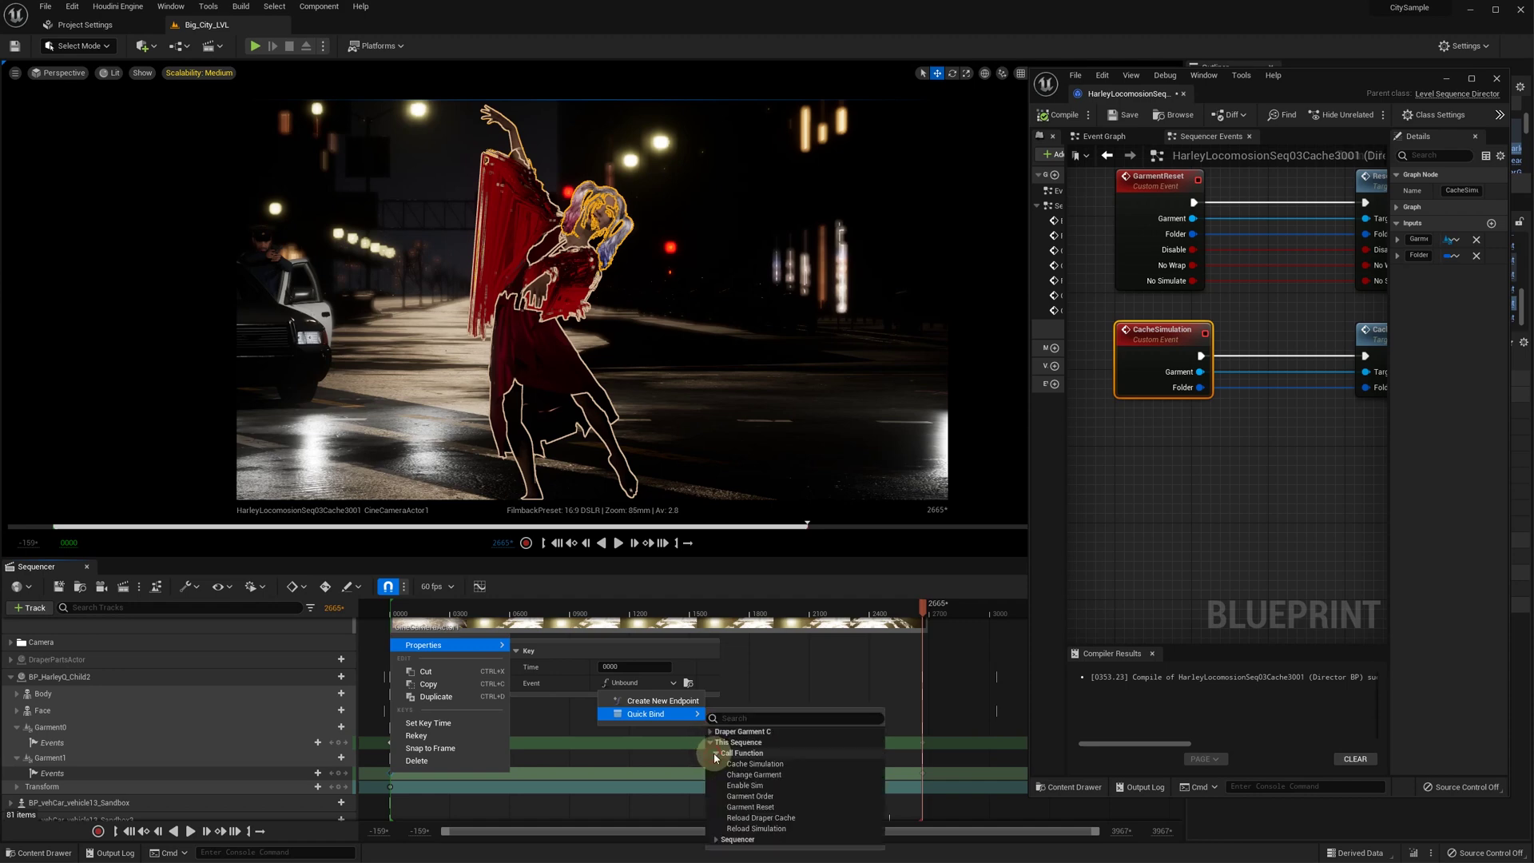
{"action": "left_click", "coordinate": [743, 763]}
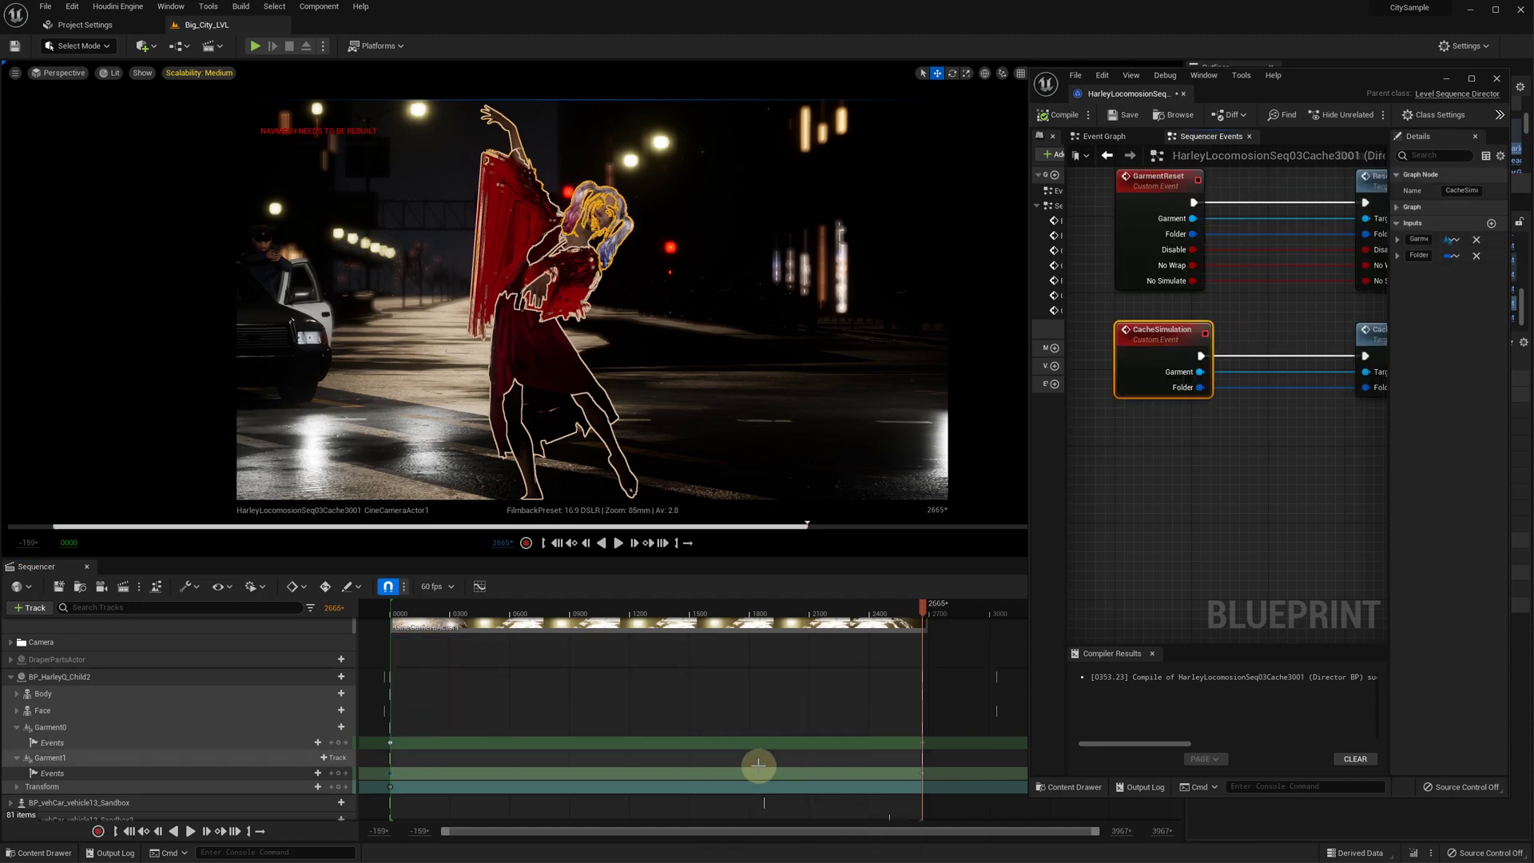
Set the Garment1 event key's Folder payload to 001.
{"action": "right_click", "coordinate": [390, 773]}
{"action": "mouse_move", "coordinate": [505, 646]}
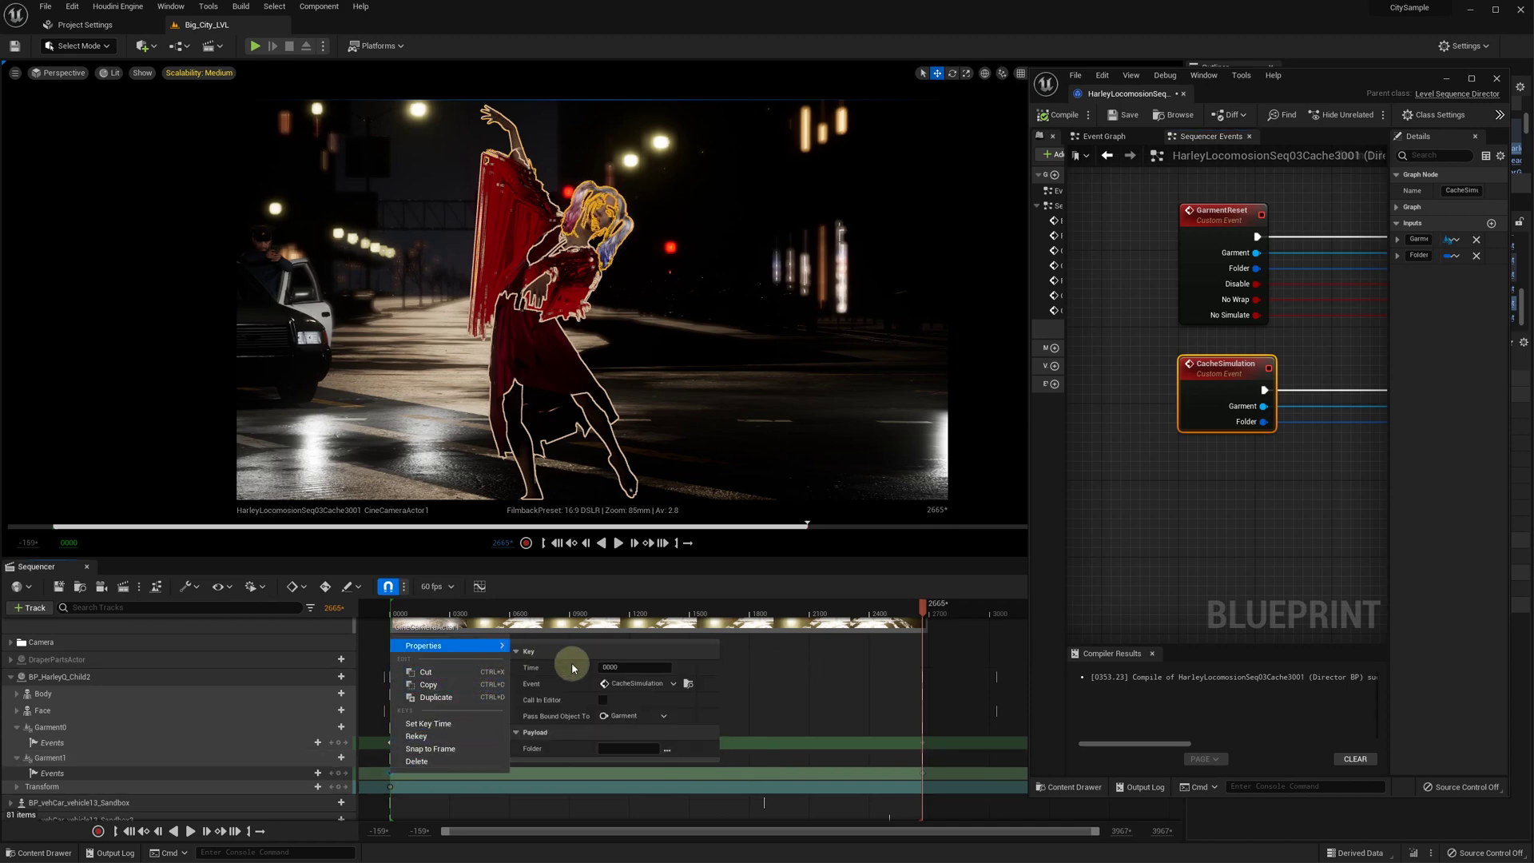
{"action": "left_click", "coordinate": [613, 747]}
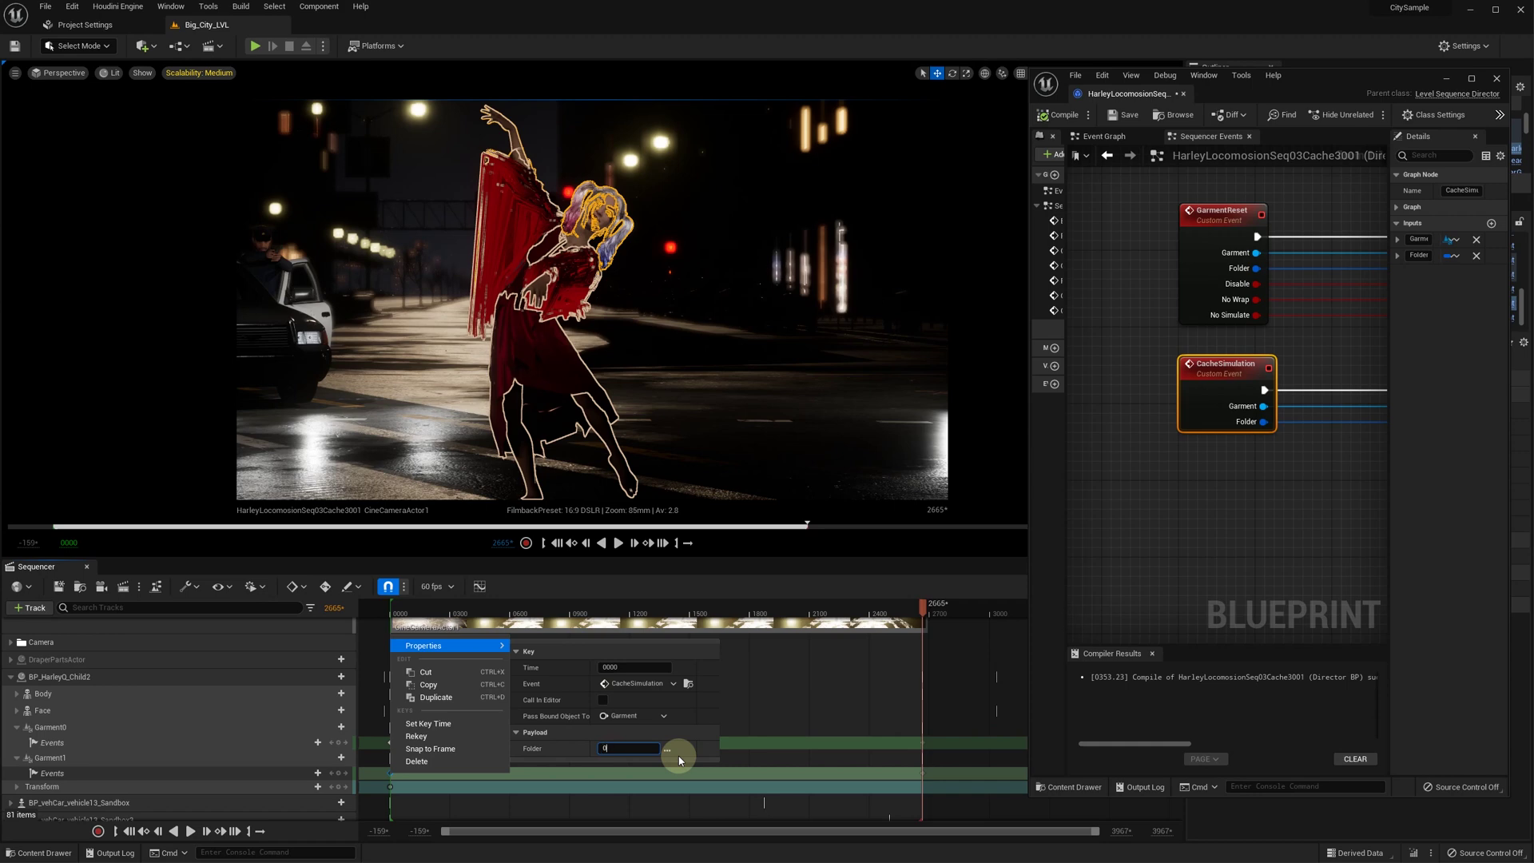
{"action": "key", "text": "Return"}
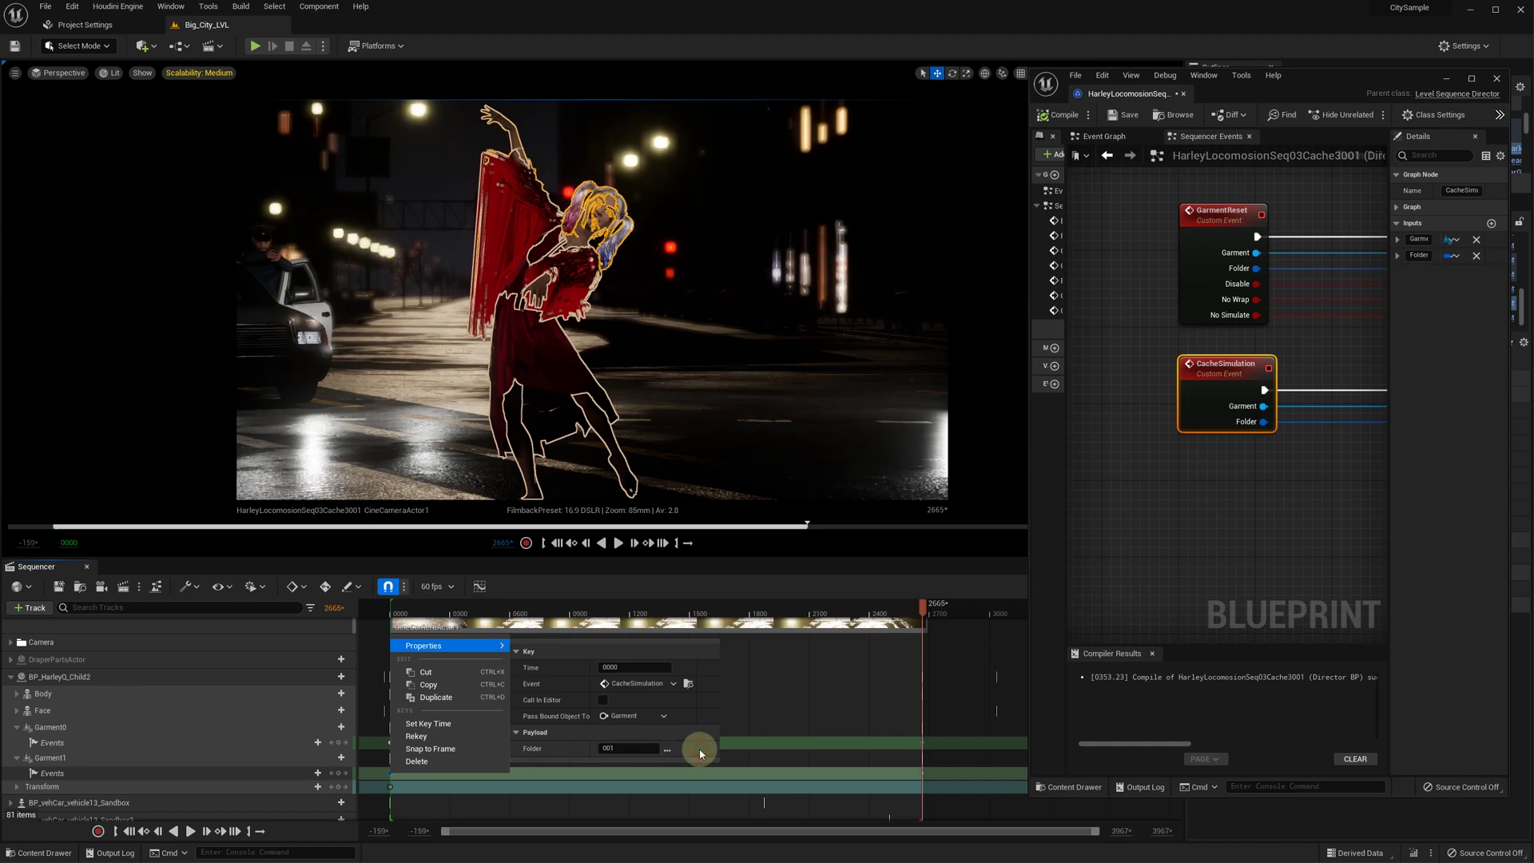
Bind the Garment0 event key at frame 2665 to Cache Simulation.
{"action": "right_click", "coordinate": [922, 740]}
{"action": "mouse_move", "coordinate": [980, 615]}
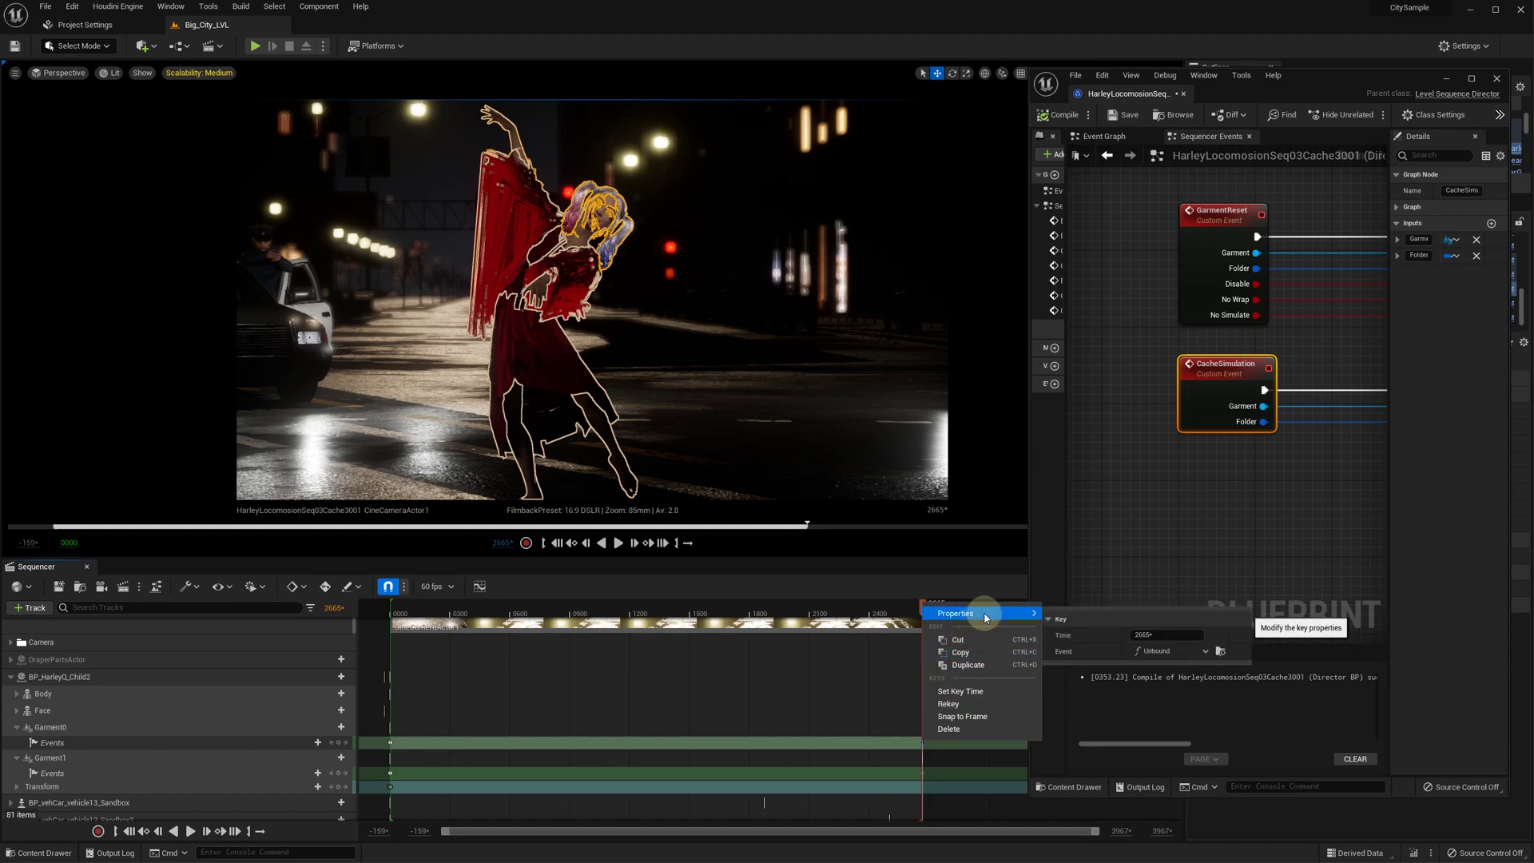
{"action": "left_click", "coordinate": [1159, 650]}
{"action": "mouse_move", "coordinate": [1225, 684]}
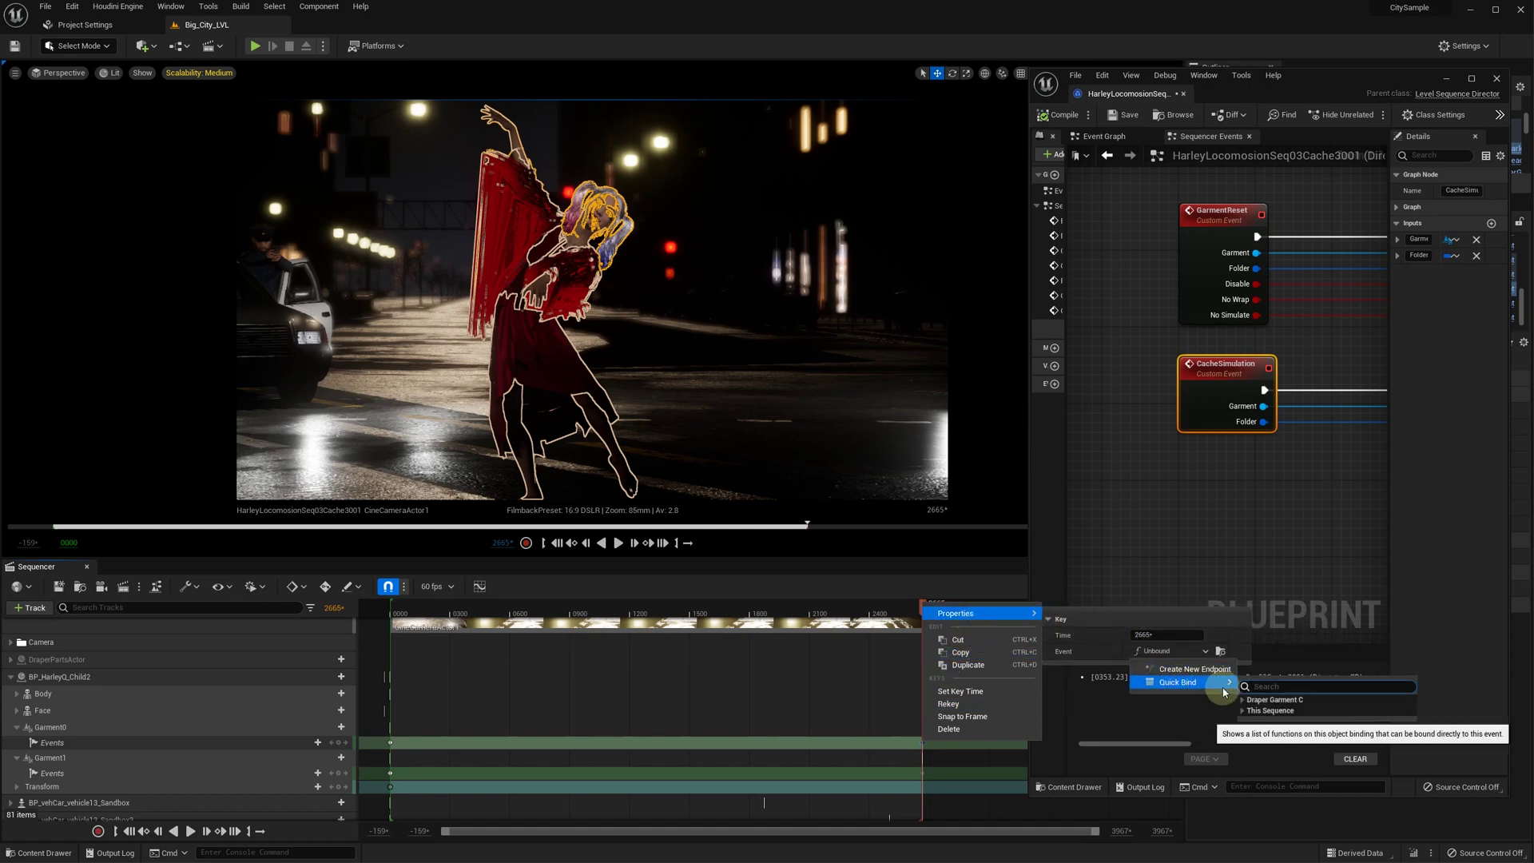
{"action": "left_click", "coordinate": [1243, 713]}
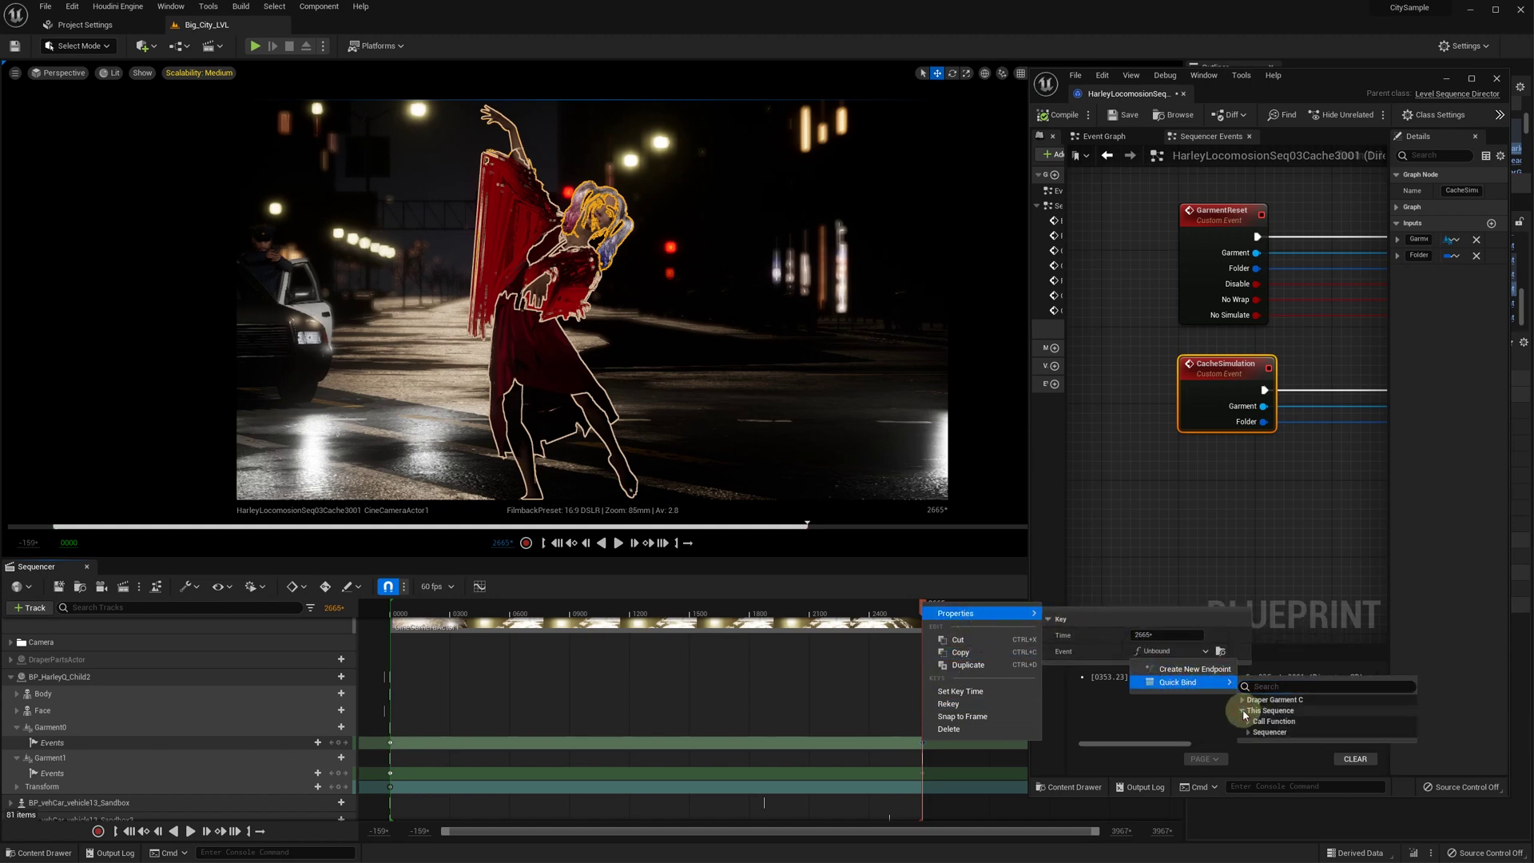
{"action": "left_click", "coordinate": [1249, 722]}
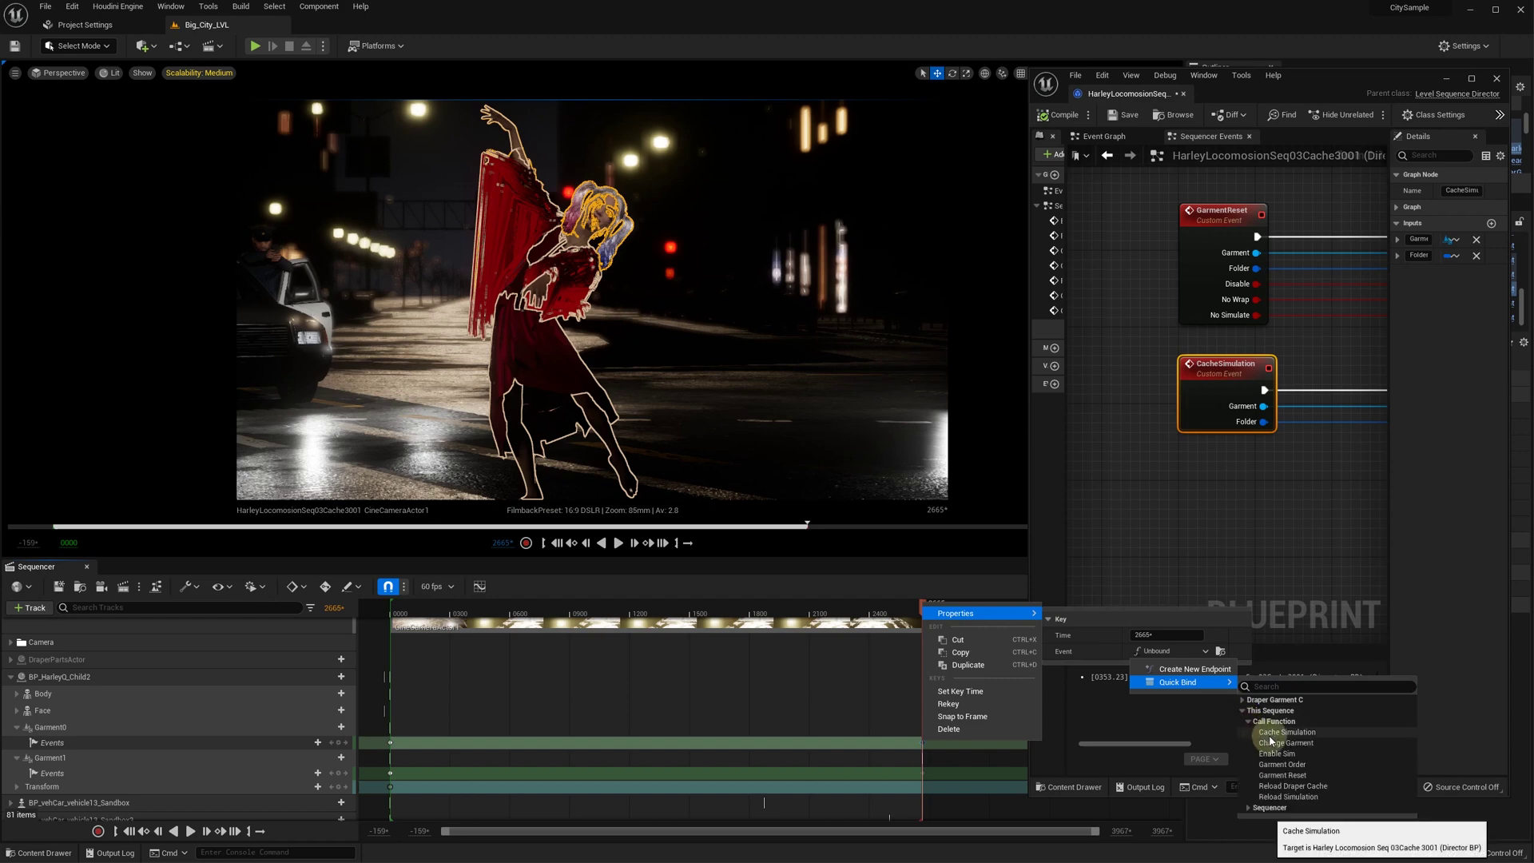
{"action": "left_click", "coordinate": [1267, 733]}
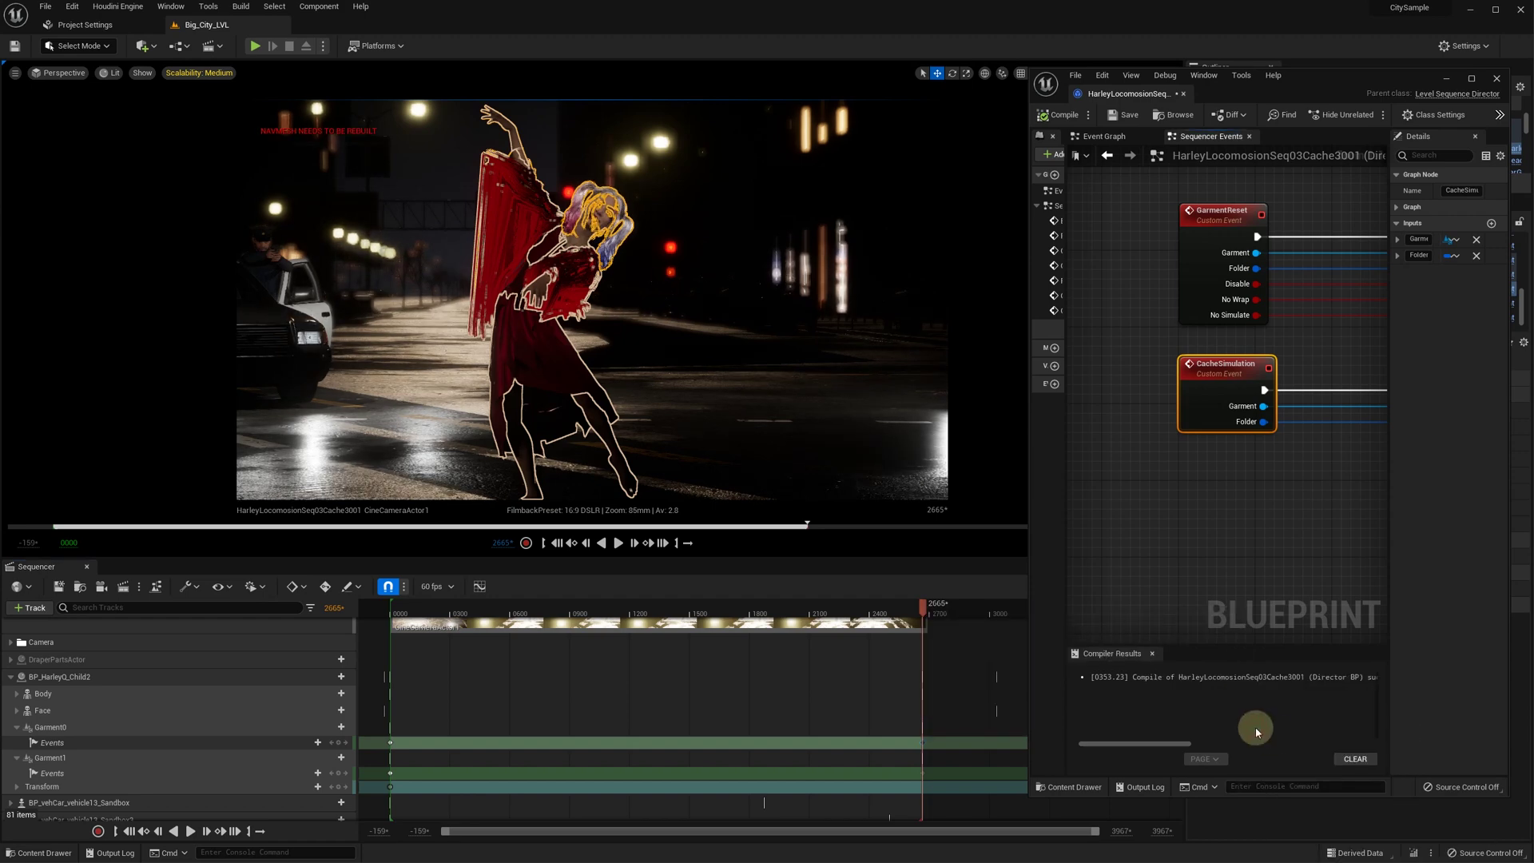
Bind the Garment1 event key at frame 2665 to Cache Simulation as well.
{"action": "right_click", "coordinate": [923, 742]}
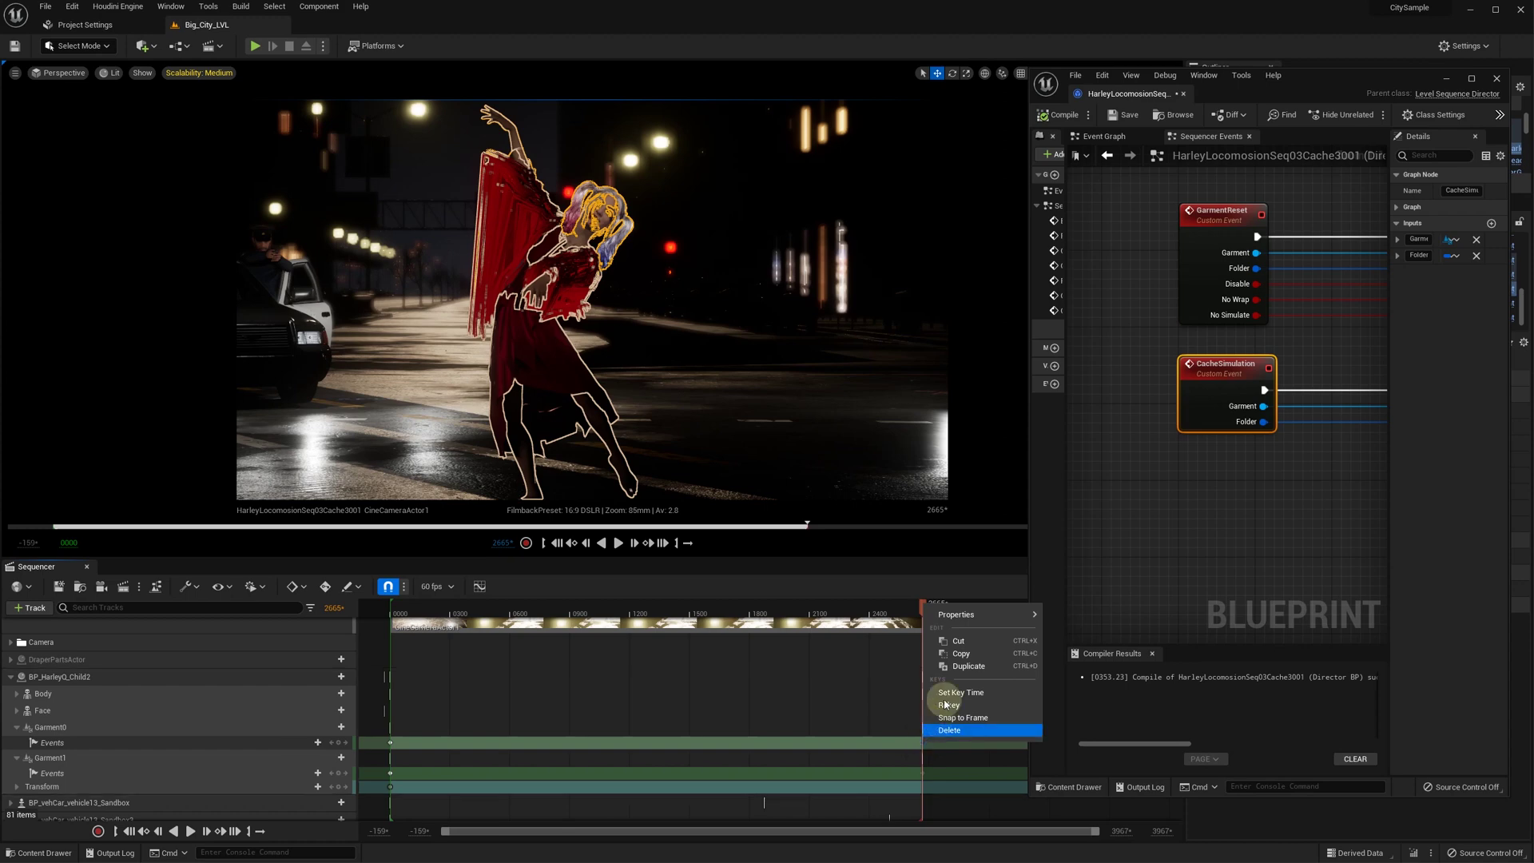
{"action": "mouse_move", "coordinate": [959, 614]}
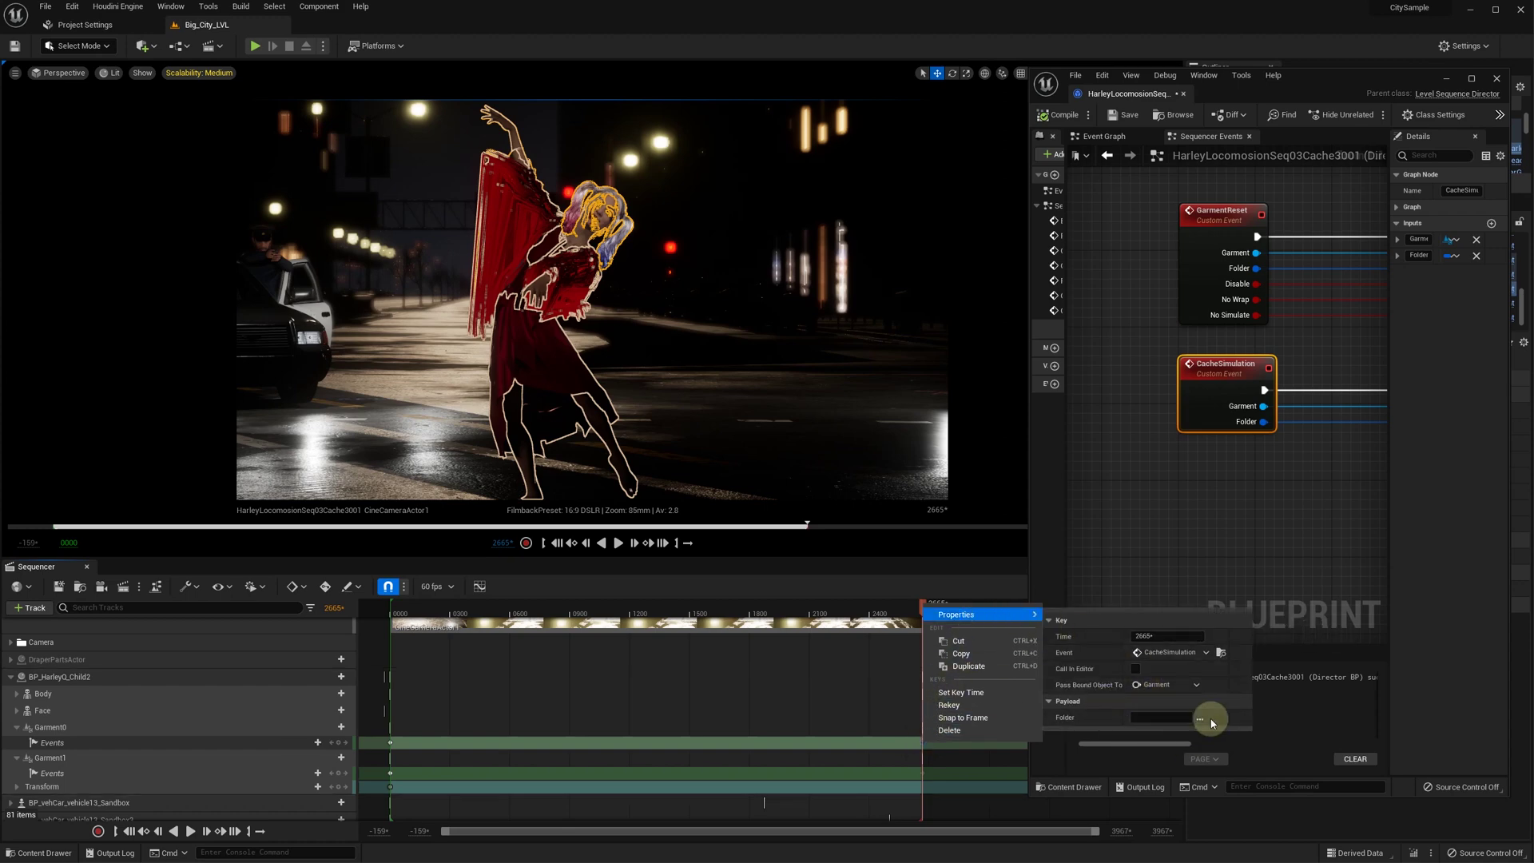
{"action": "left_click", "coordinate": [923, 773]}
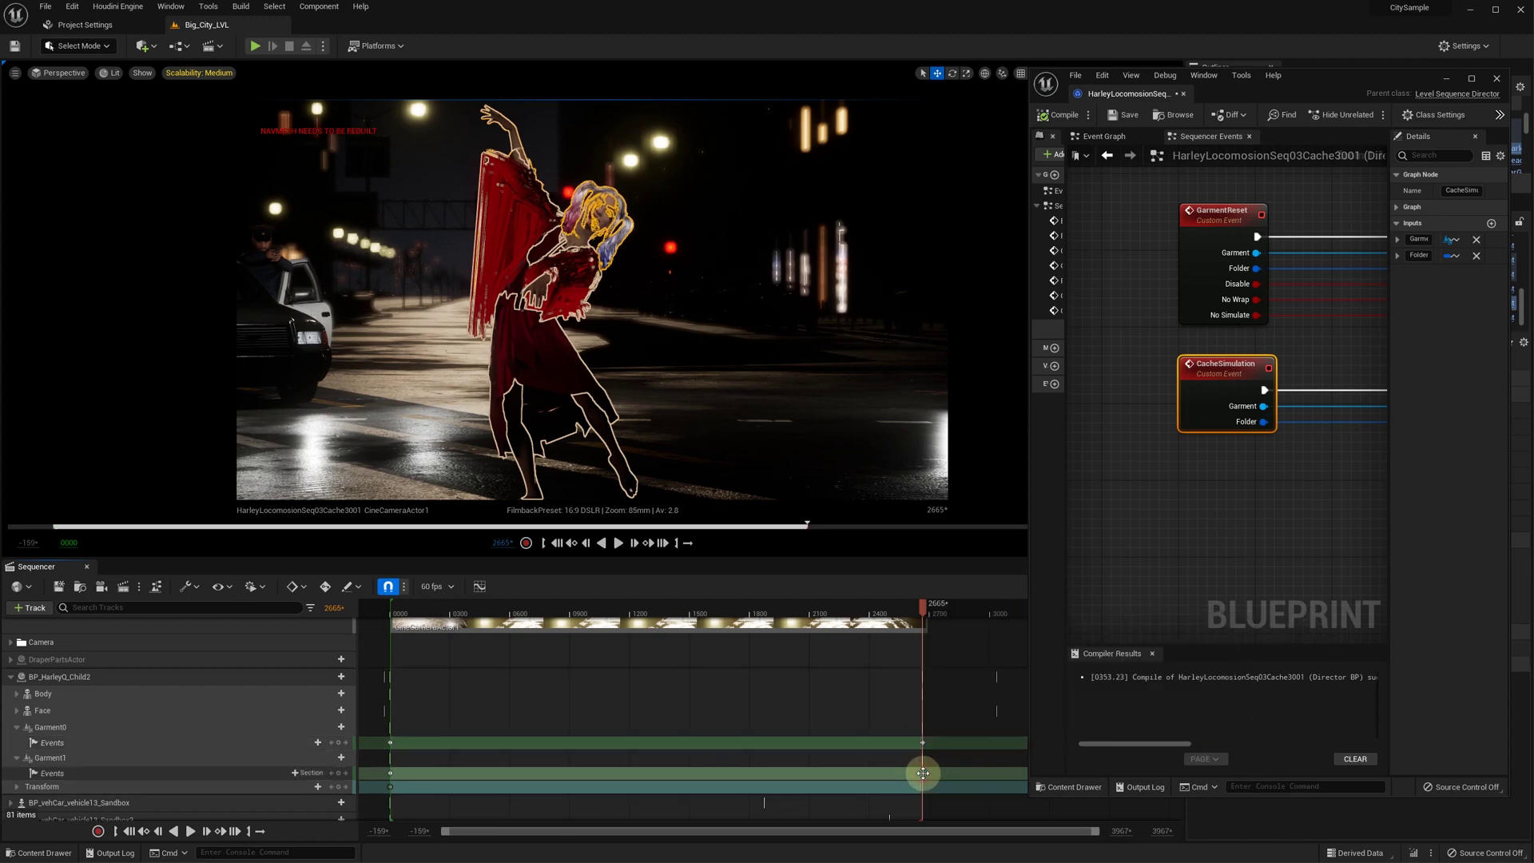
{"action": "right_click", "coordinate": [922, 773]}
{"action": "mouse_move", "coordinate": [986, 652]}
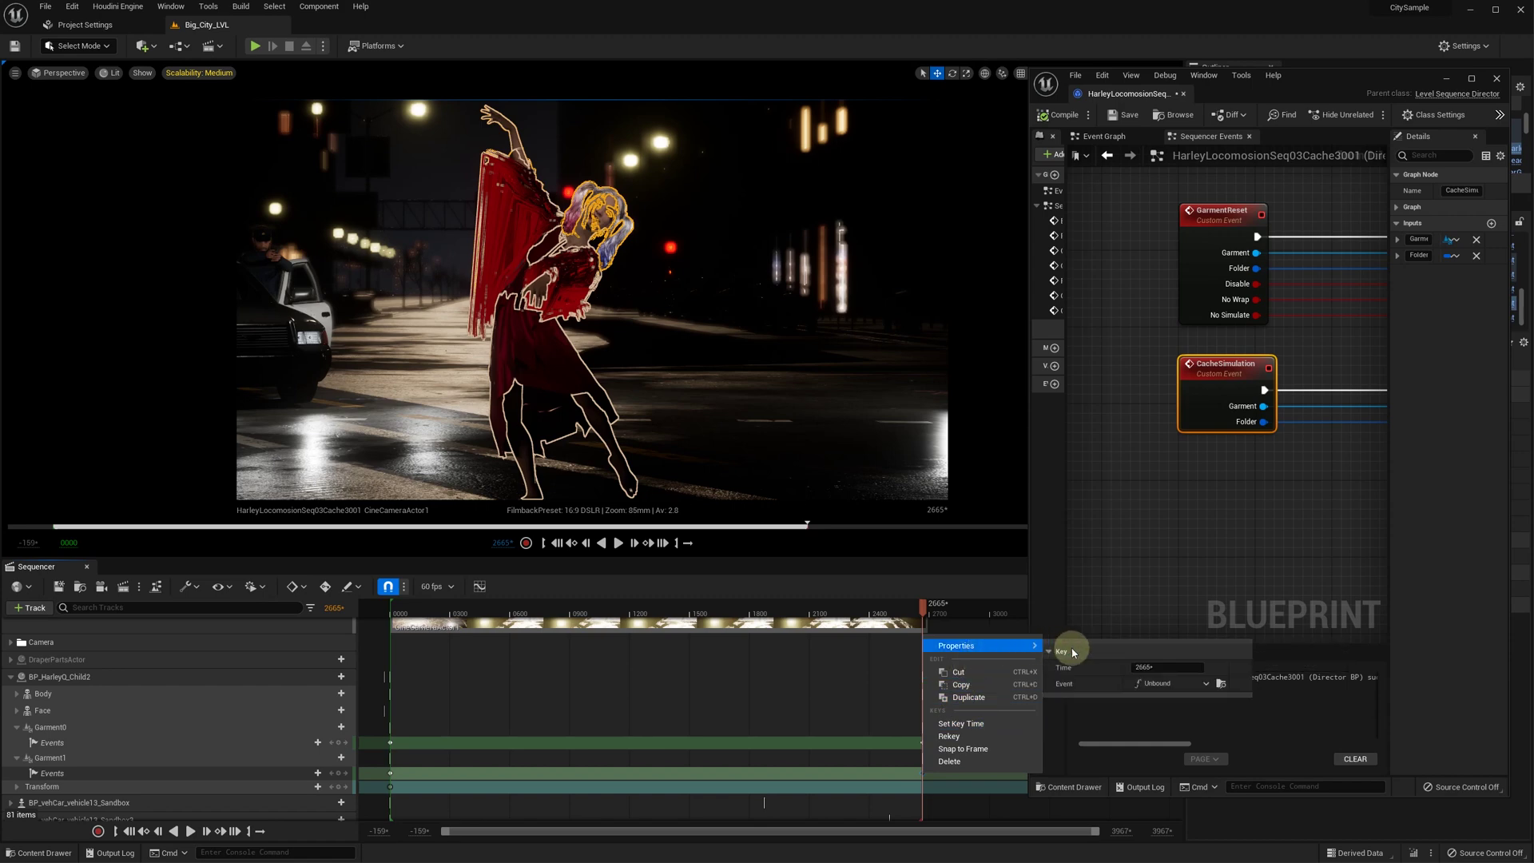
{"action": "left_click", "coordinate": [1172, 683]}
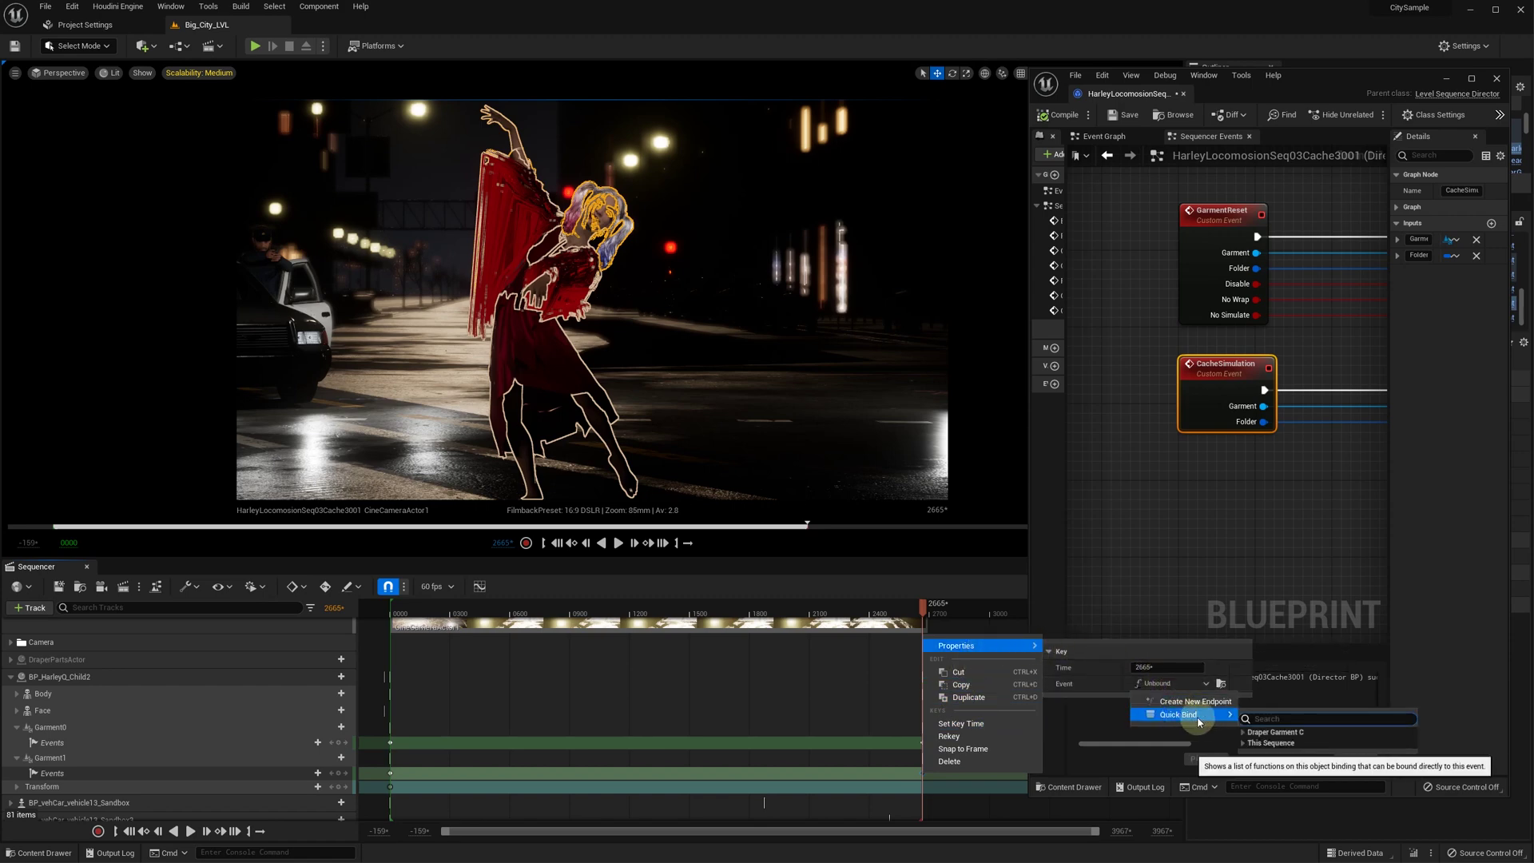
{"action": "mouse_move", "coordinate": [1203, 715]}
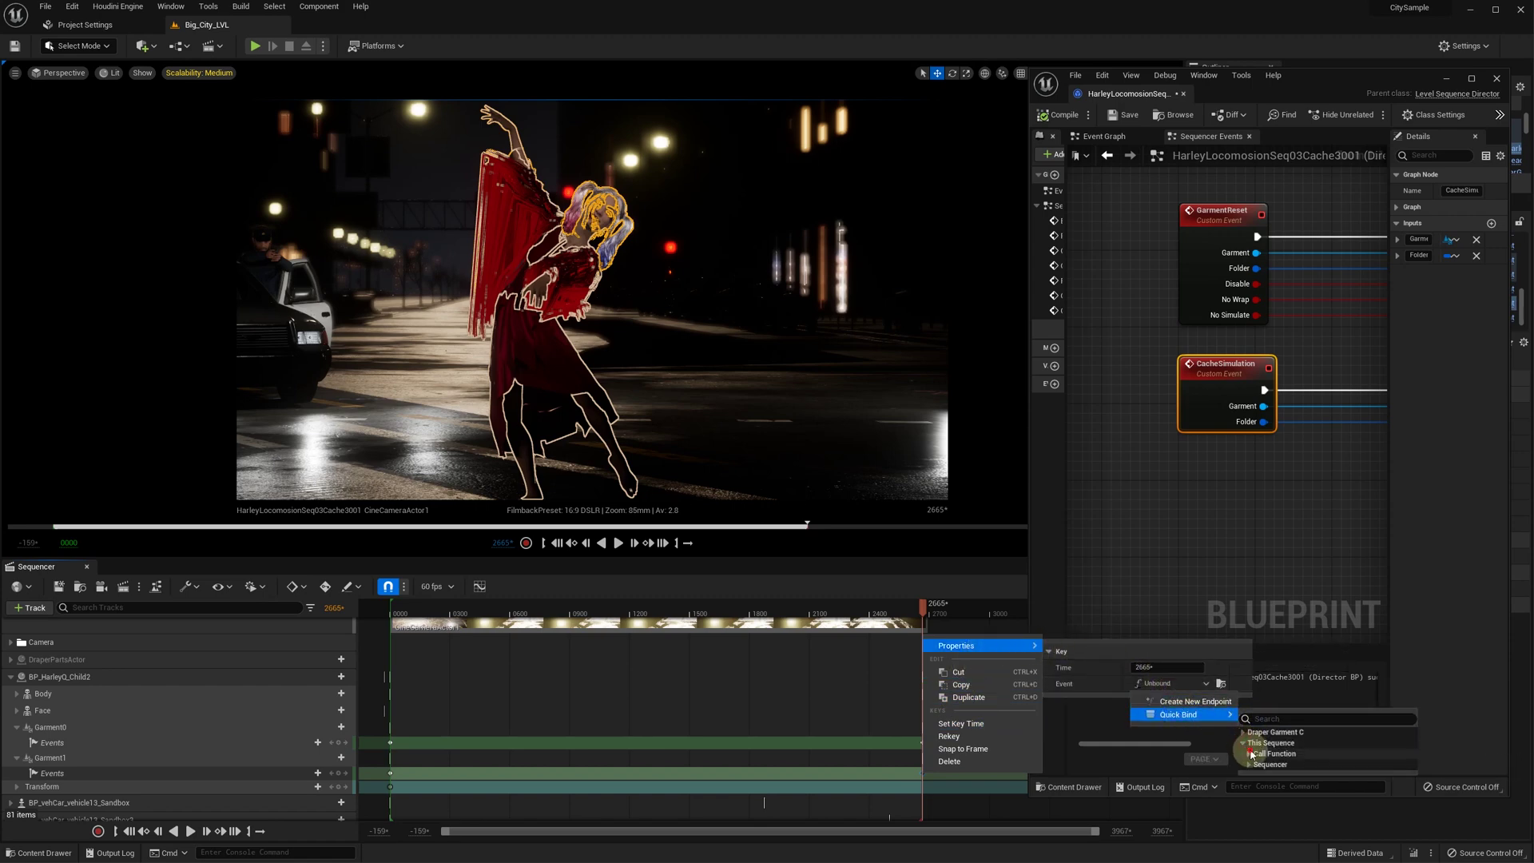
{"action": "left_click", "coordinate": [1252, 754]}
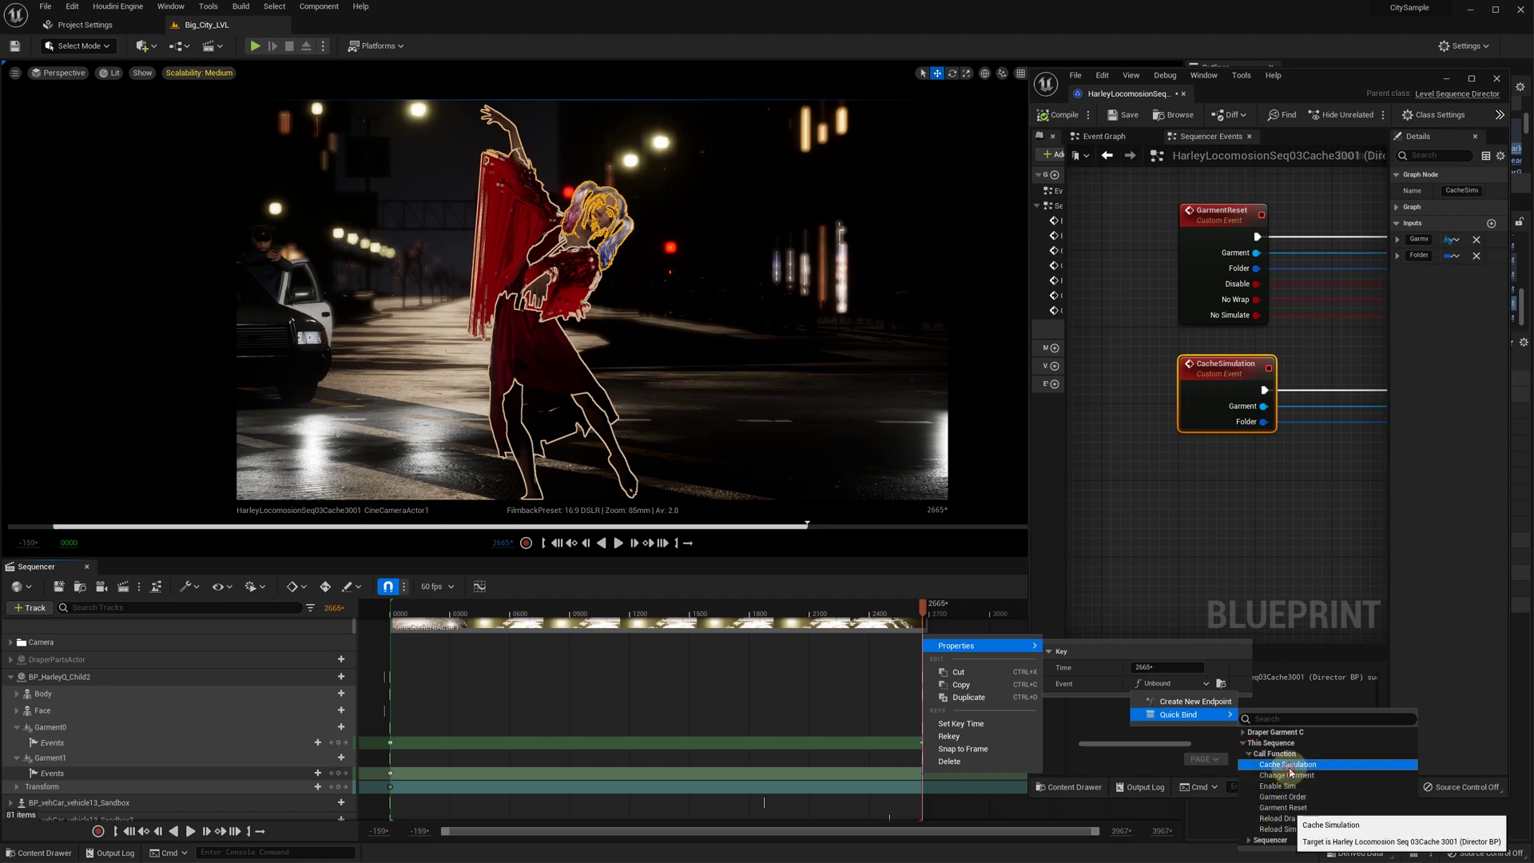
{"action": "left_click", "coordinate": [1284, 775]}
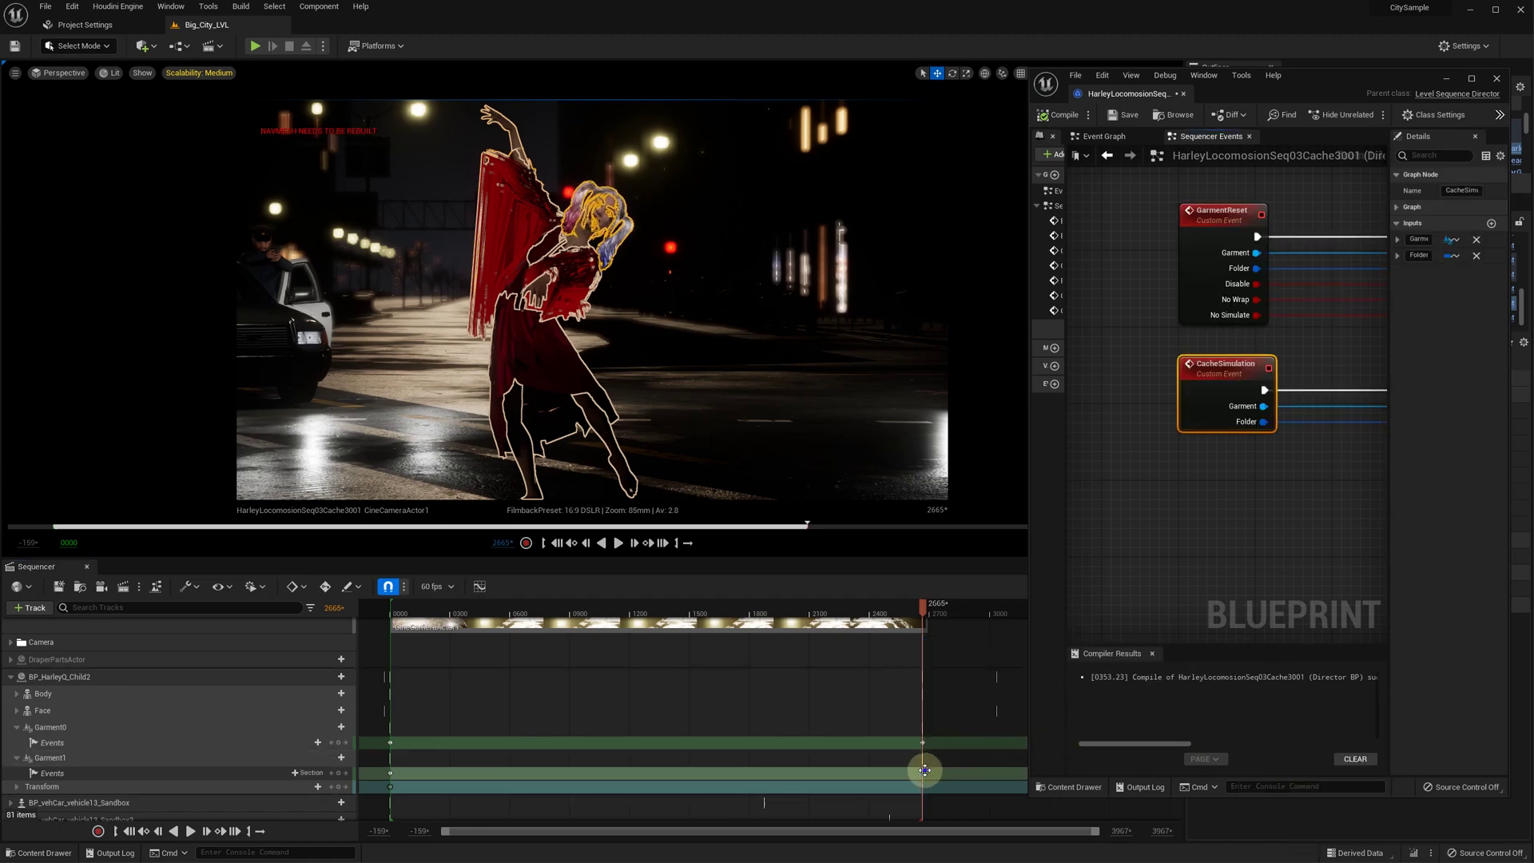
{"action": "right_click", "coordinate": [924, 744]}
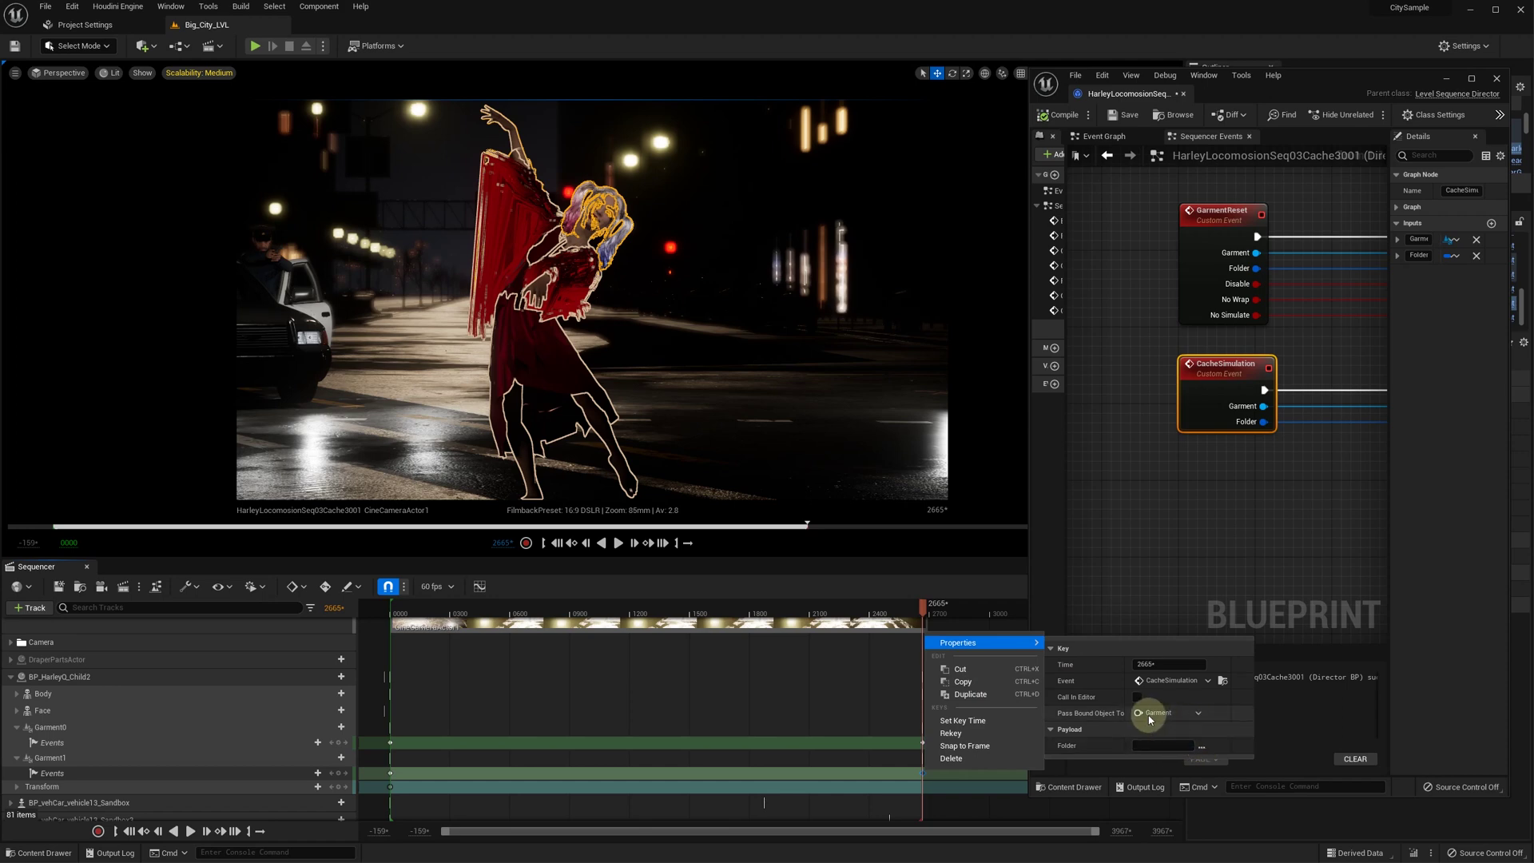
Save the sequence, queue the HarleyLocomosionSeq03Cache3001 render job, and open its Output settings.
{"action": "left_click", "coordinate": [59, 587]}
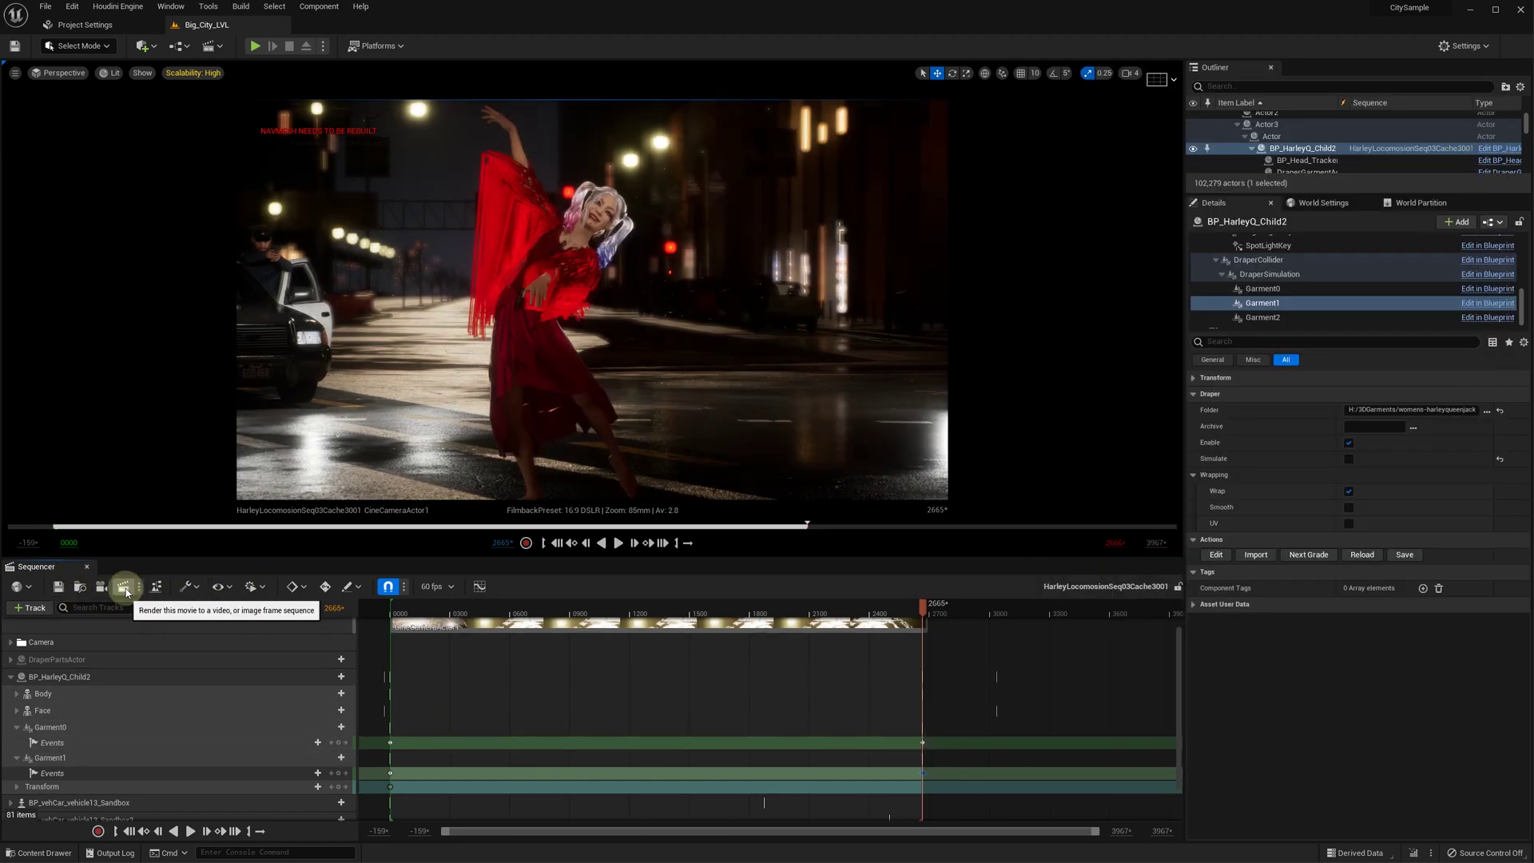
{"action": "left_click", "coordinate": [124, 588]}
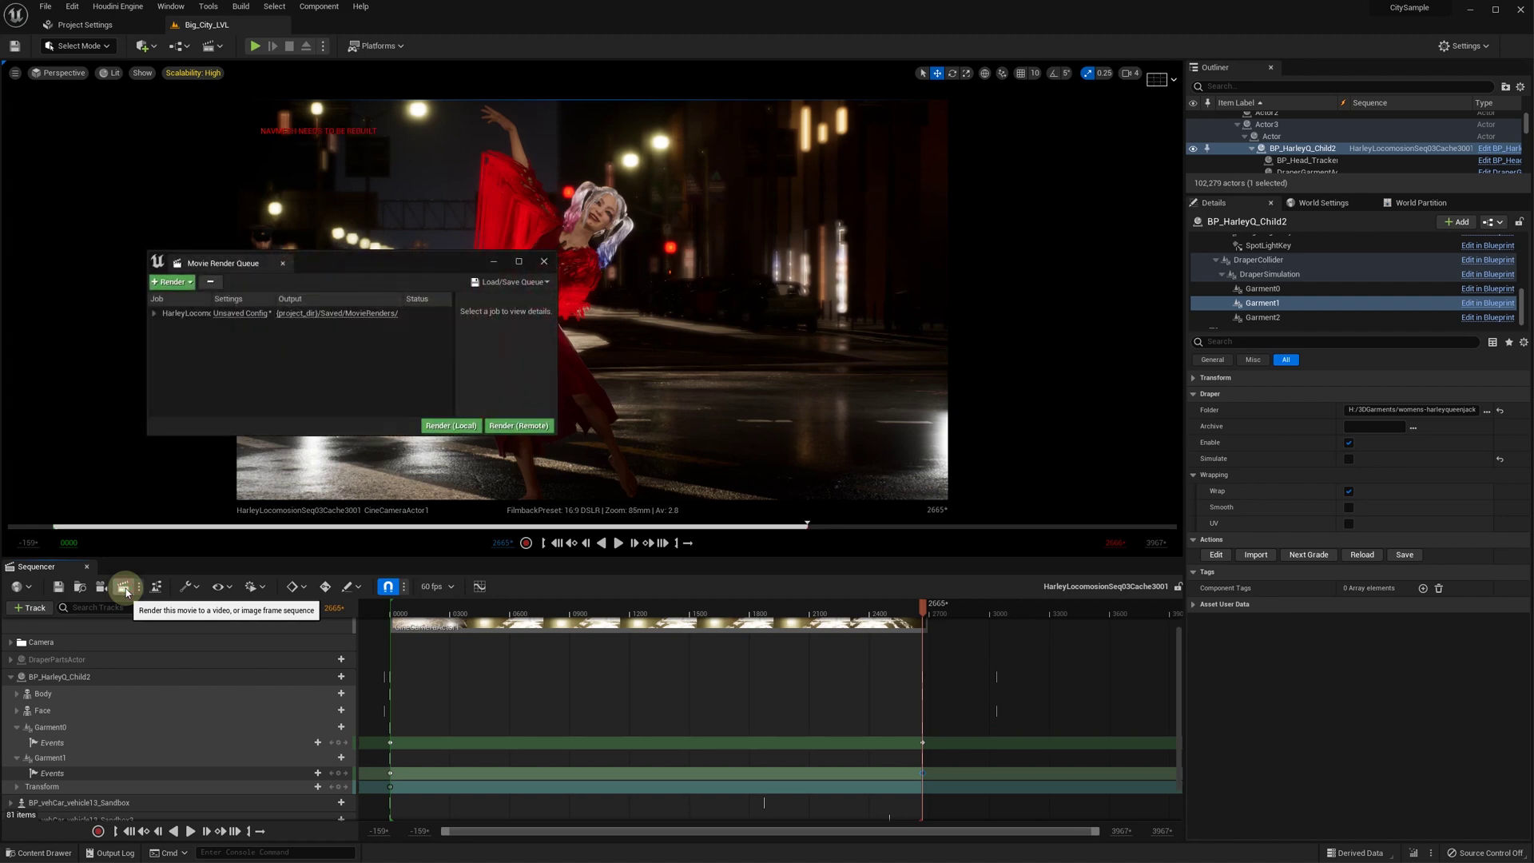
{"action": "left_click", "coordinate": [252, 315]}
{"action": "left_click", "coordinate": [253, 175]}
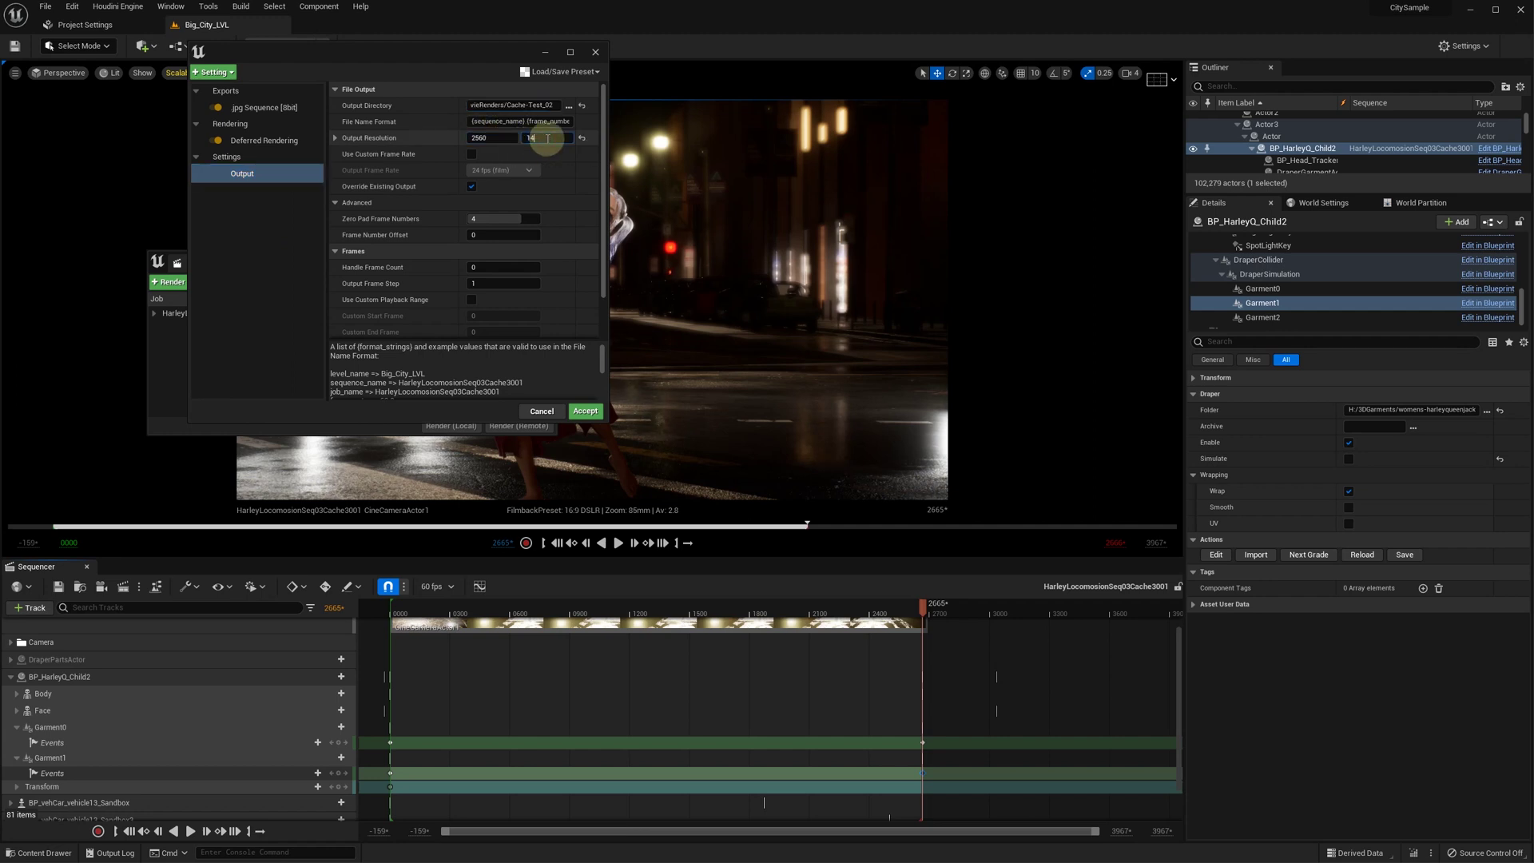
Turn on Use Custom Frame Rate and choose 60 fps as the Output Frame Rate.
{"action": "left_click", "coordinate": [472, 155]}
{"action": "left_click", "coordinate": [494, 171]}
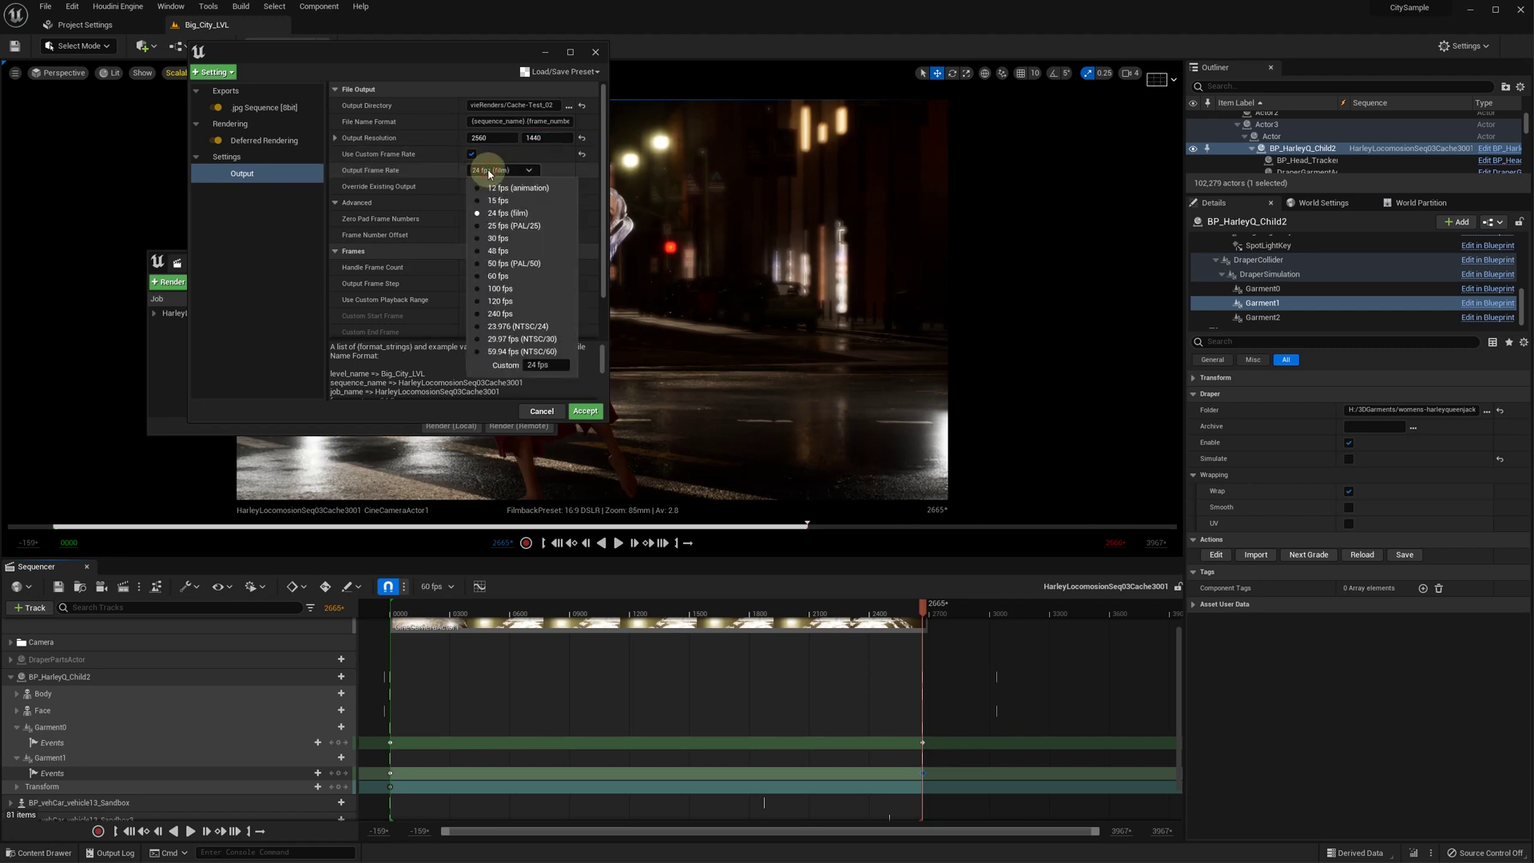
{"action": "left_click", "coordinate": [500, 276]}
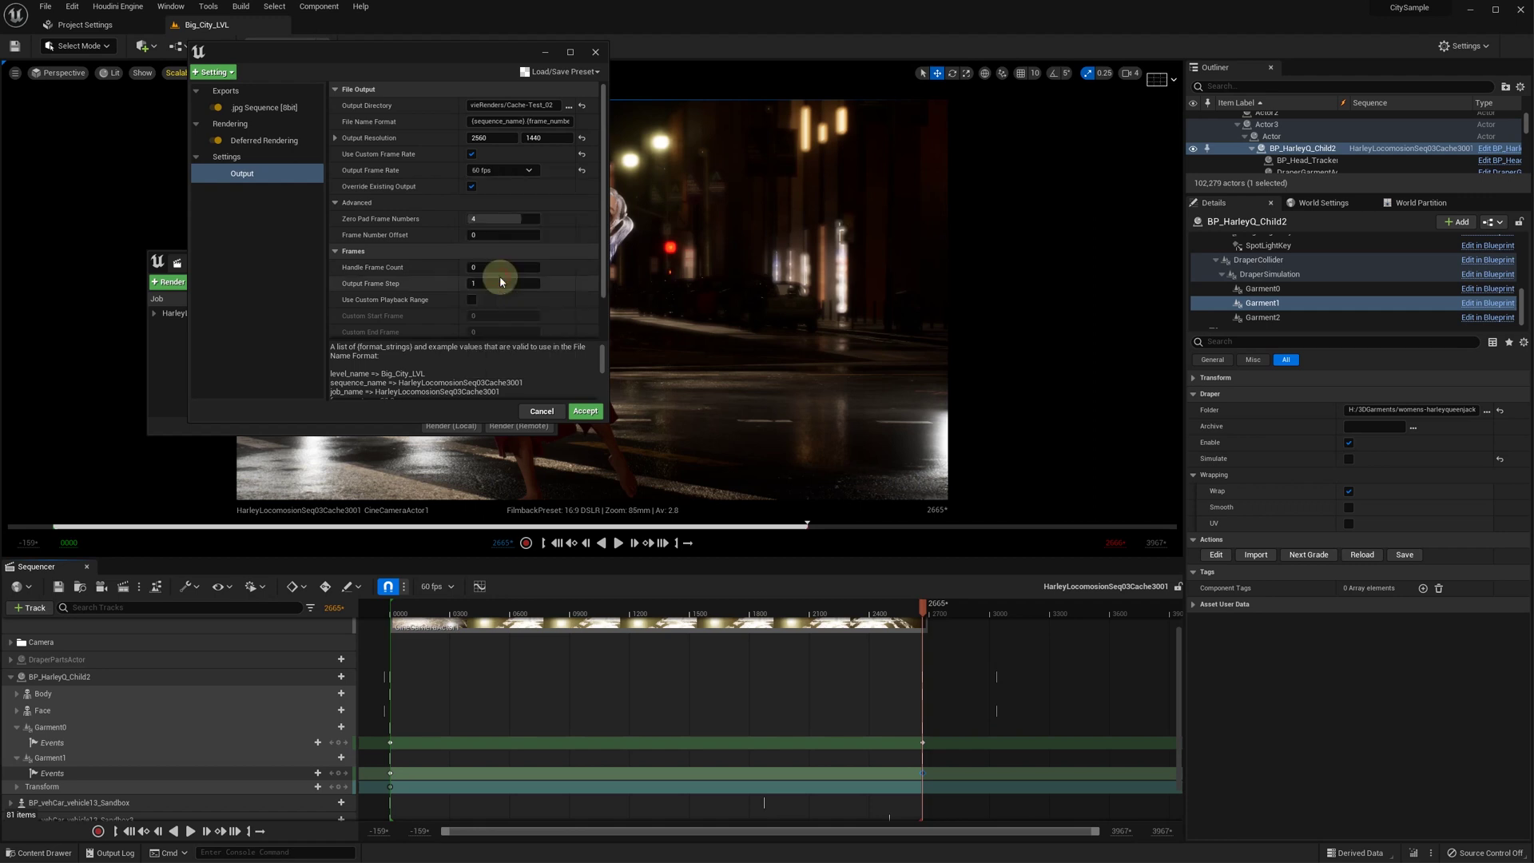
{"action": "left_click", "coordinate": [504, 172]}
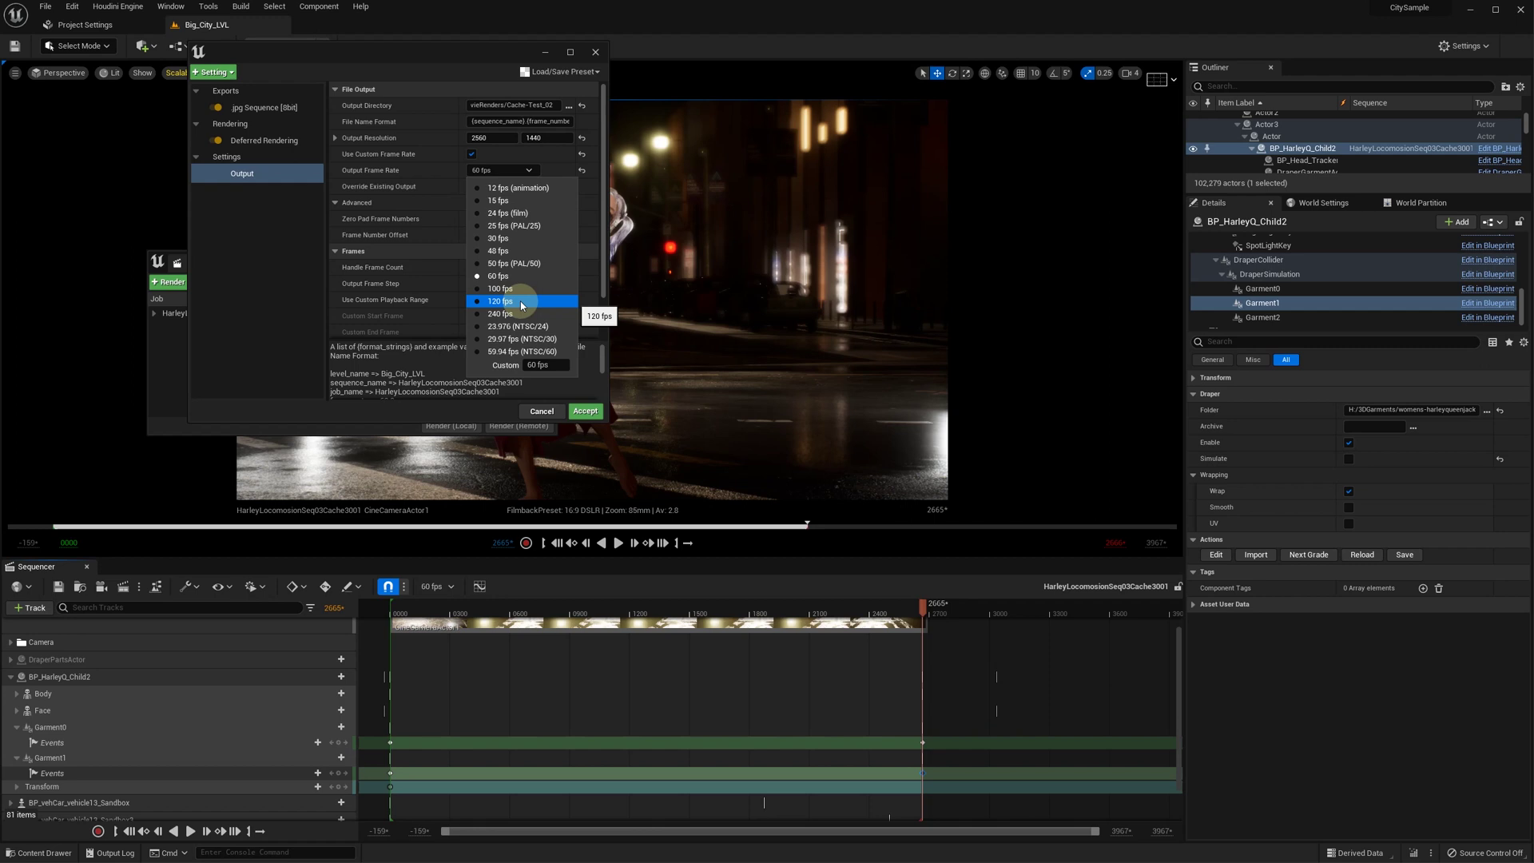
{"action": "left_click", "coordinate": [508, 278]}
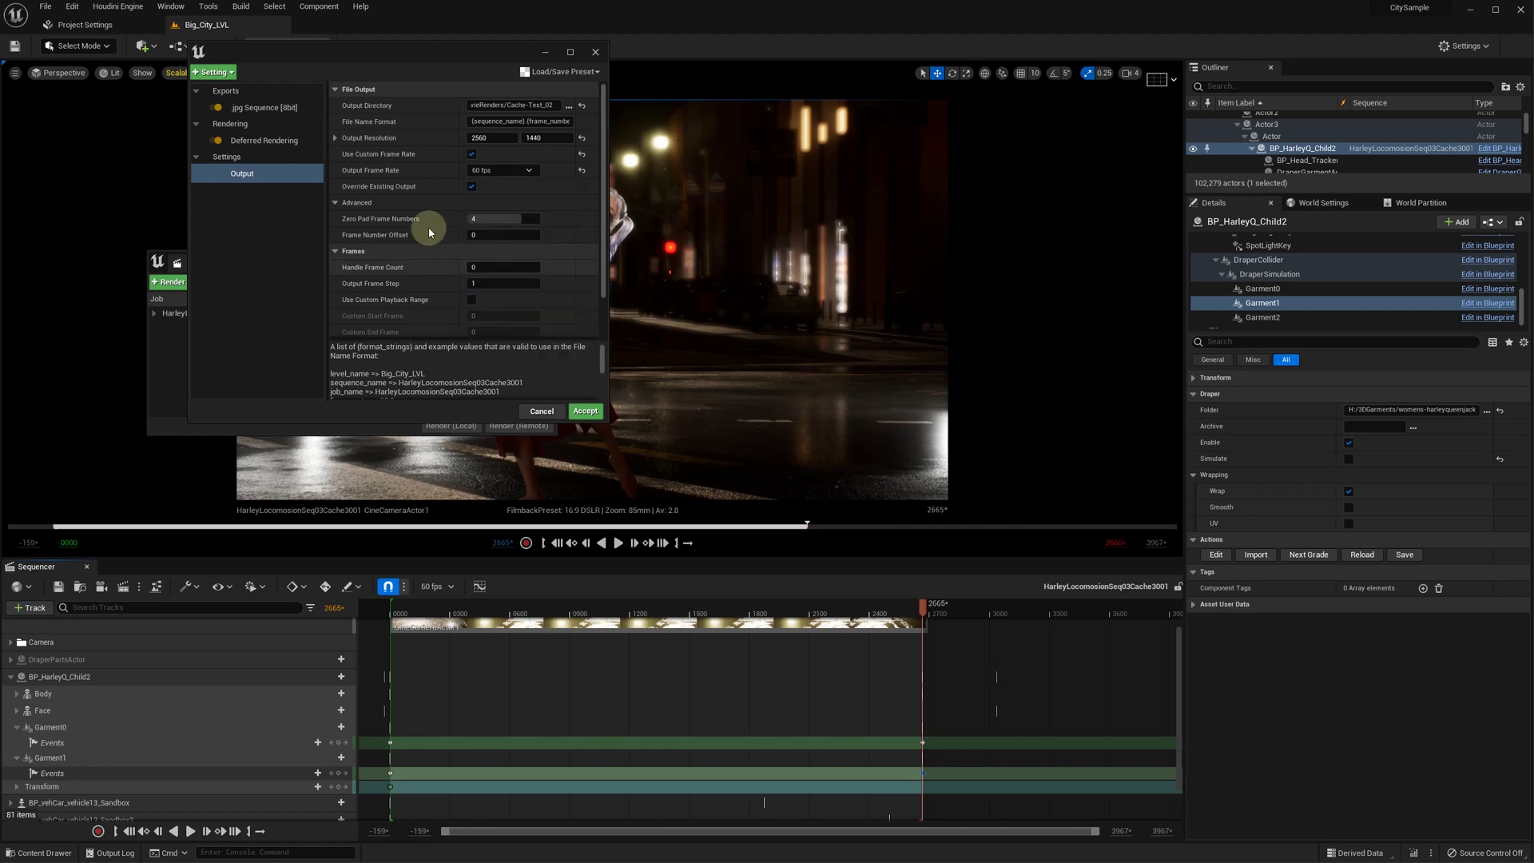
Add an Anti-aliasing setting with 8 spatial samples, 1 temporal sample, and method override None.
{"action": "left_click", "coordinate": [219, 74]}
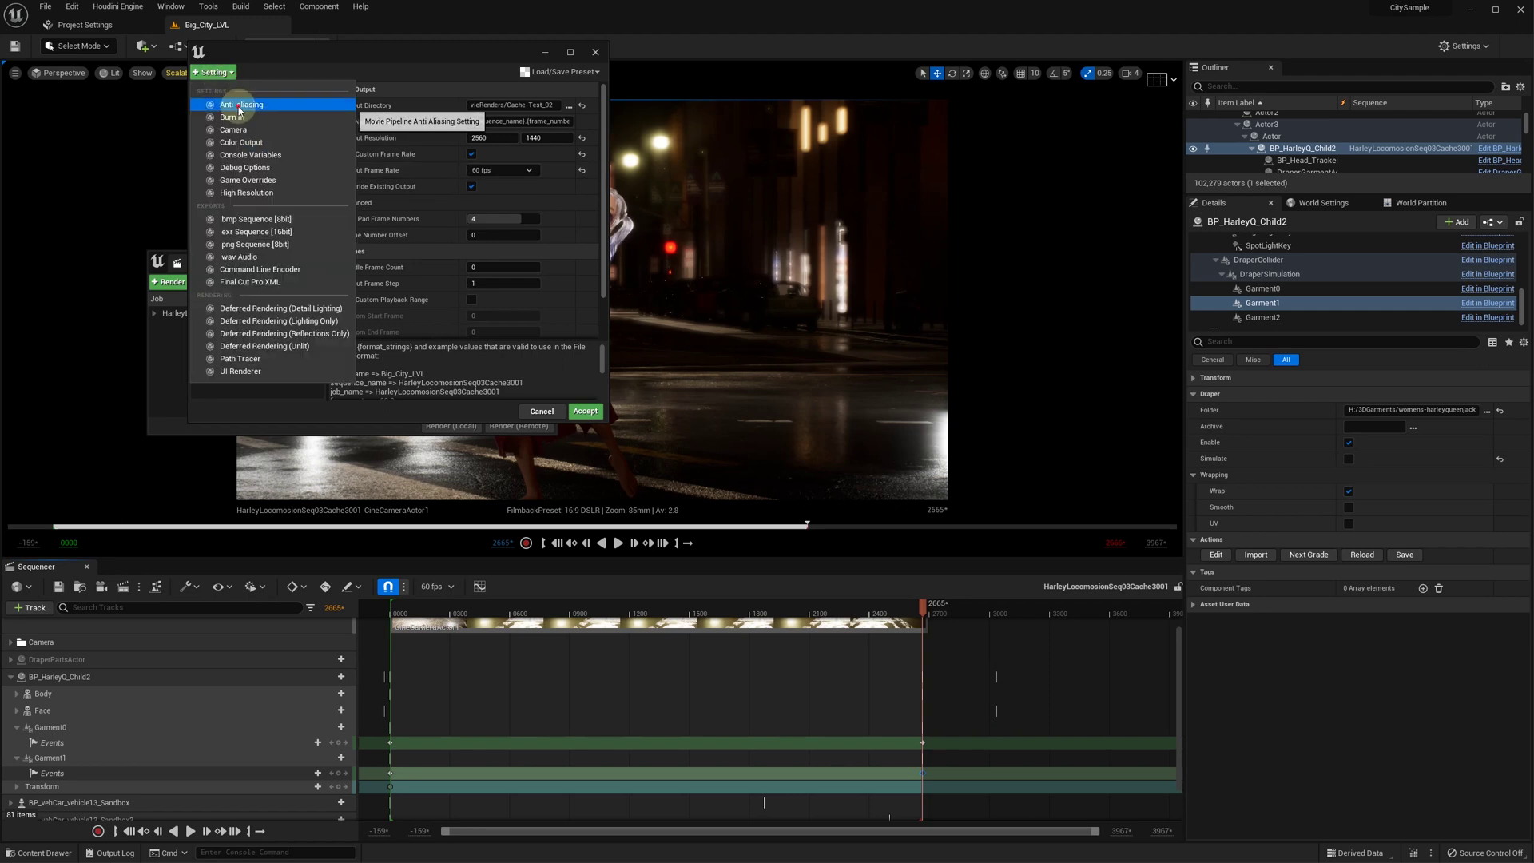
{"action": "left_click", "coordinate": [240, 105]}
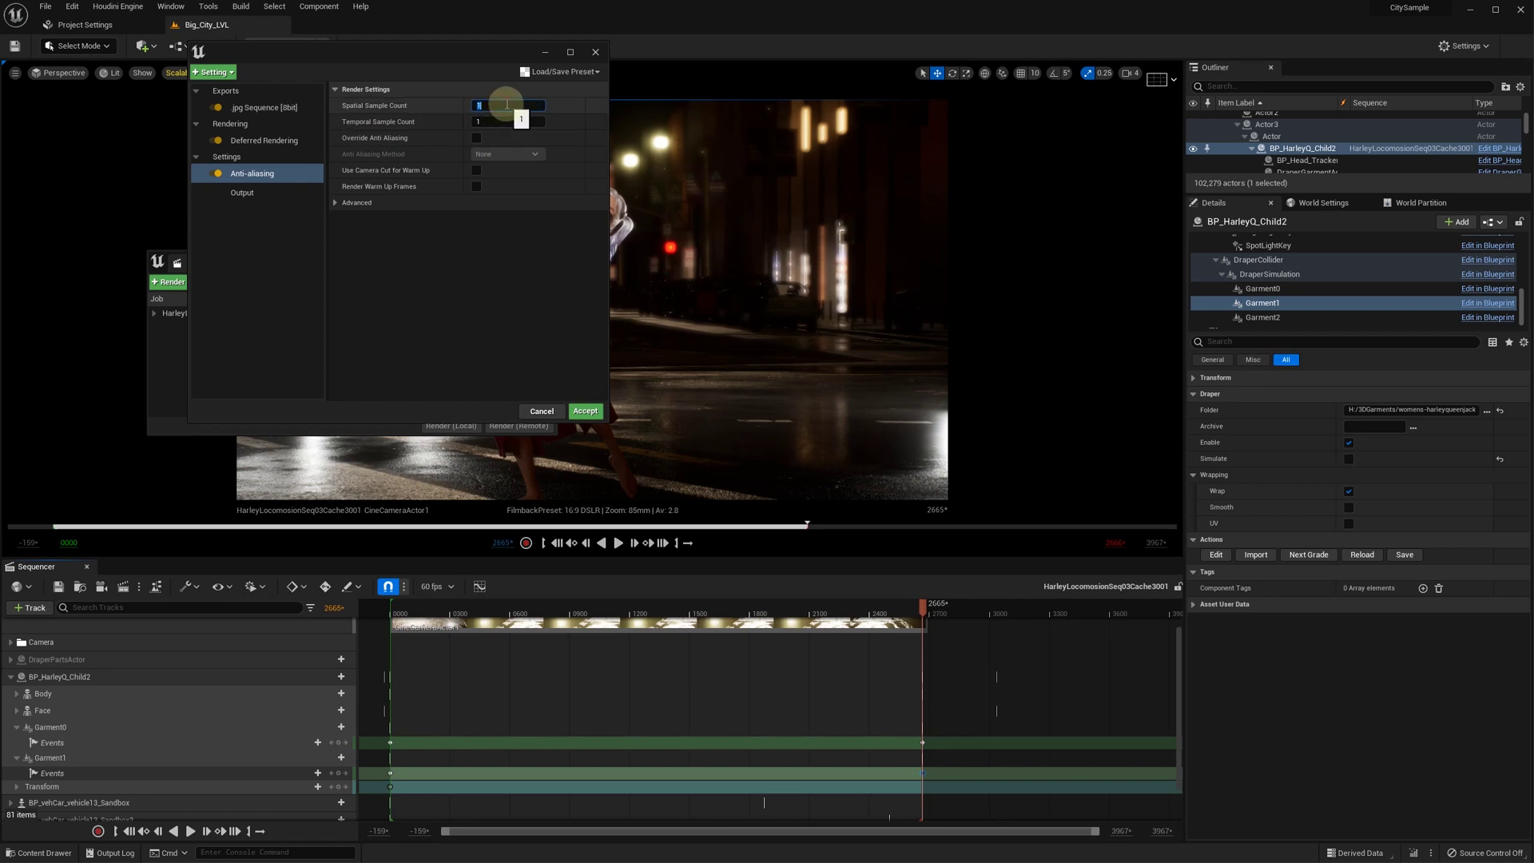
{"action": "left_click", "coordinate": [508, 121]}
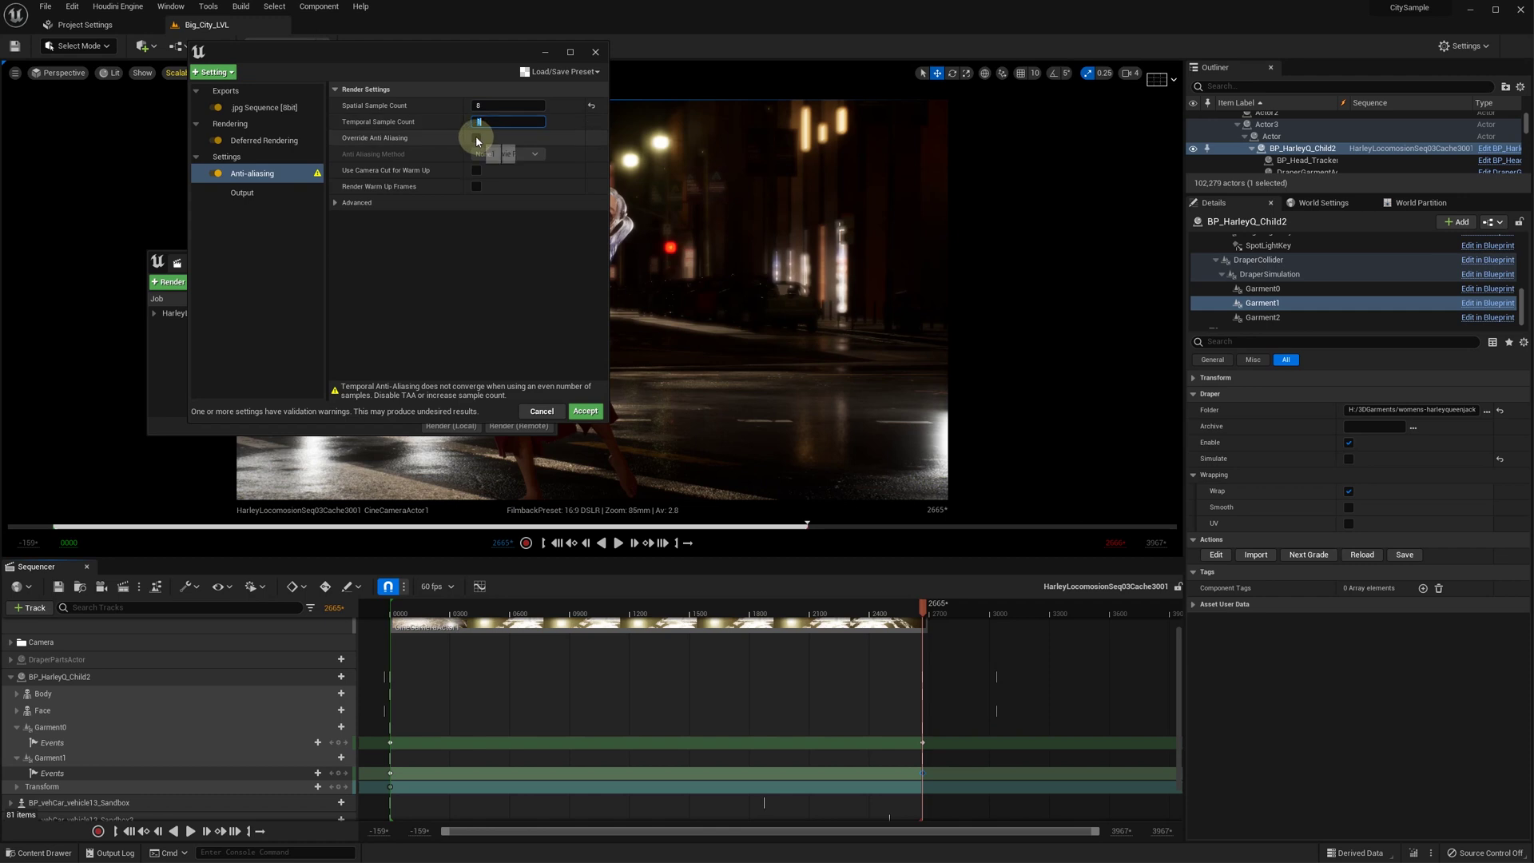
{"action": "left_click", "coordinate": [477, 140]}
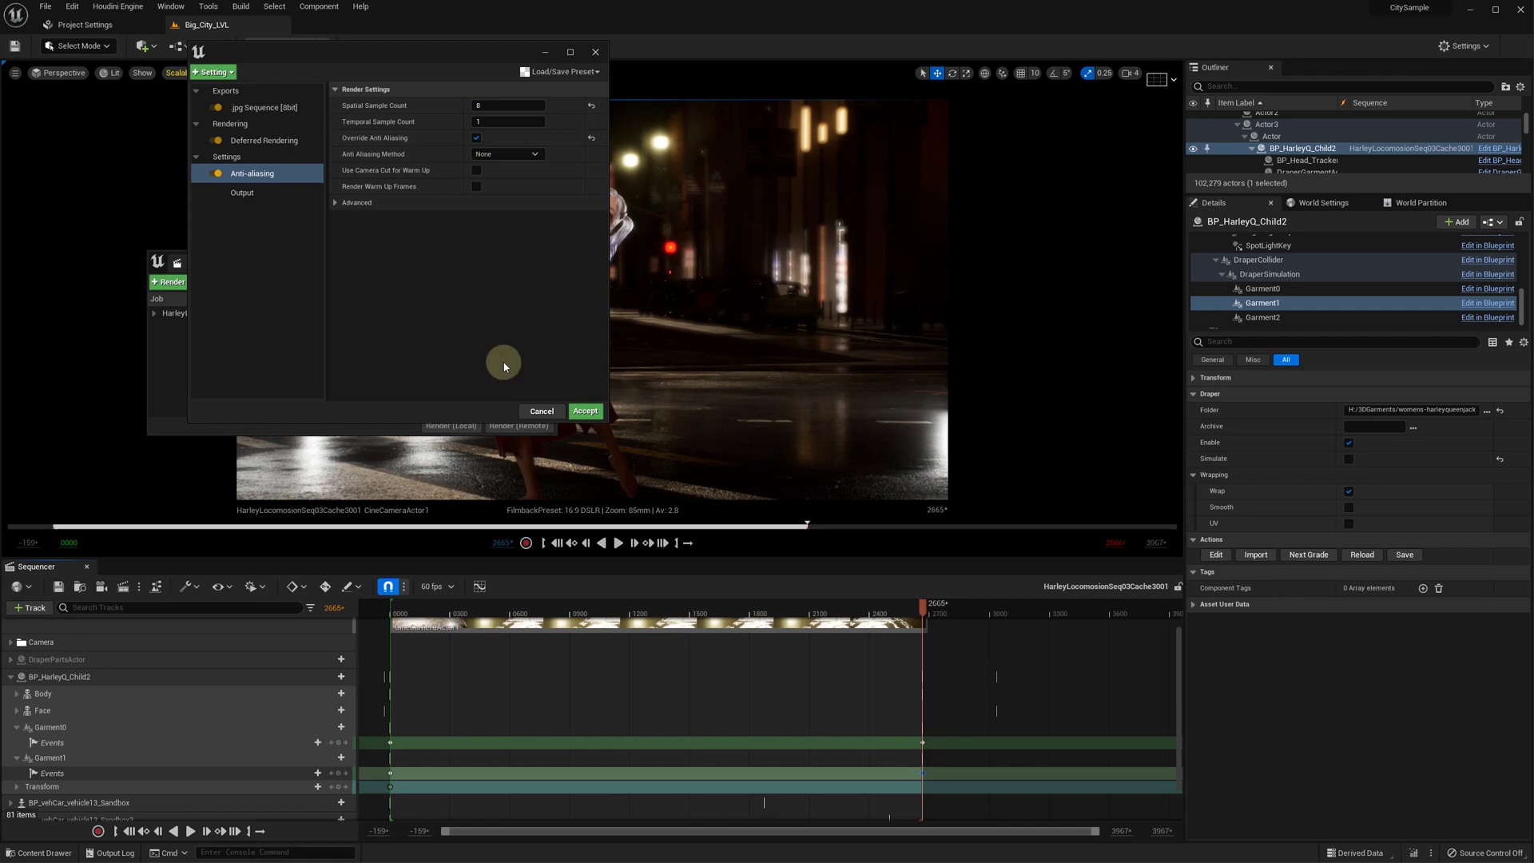
Accept the job settings and start a local render of all 2,667 frames.
{"action": "left_click", "coordinate": [573, 409]}
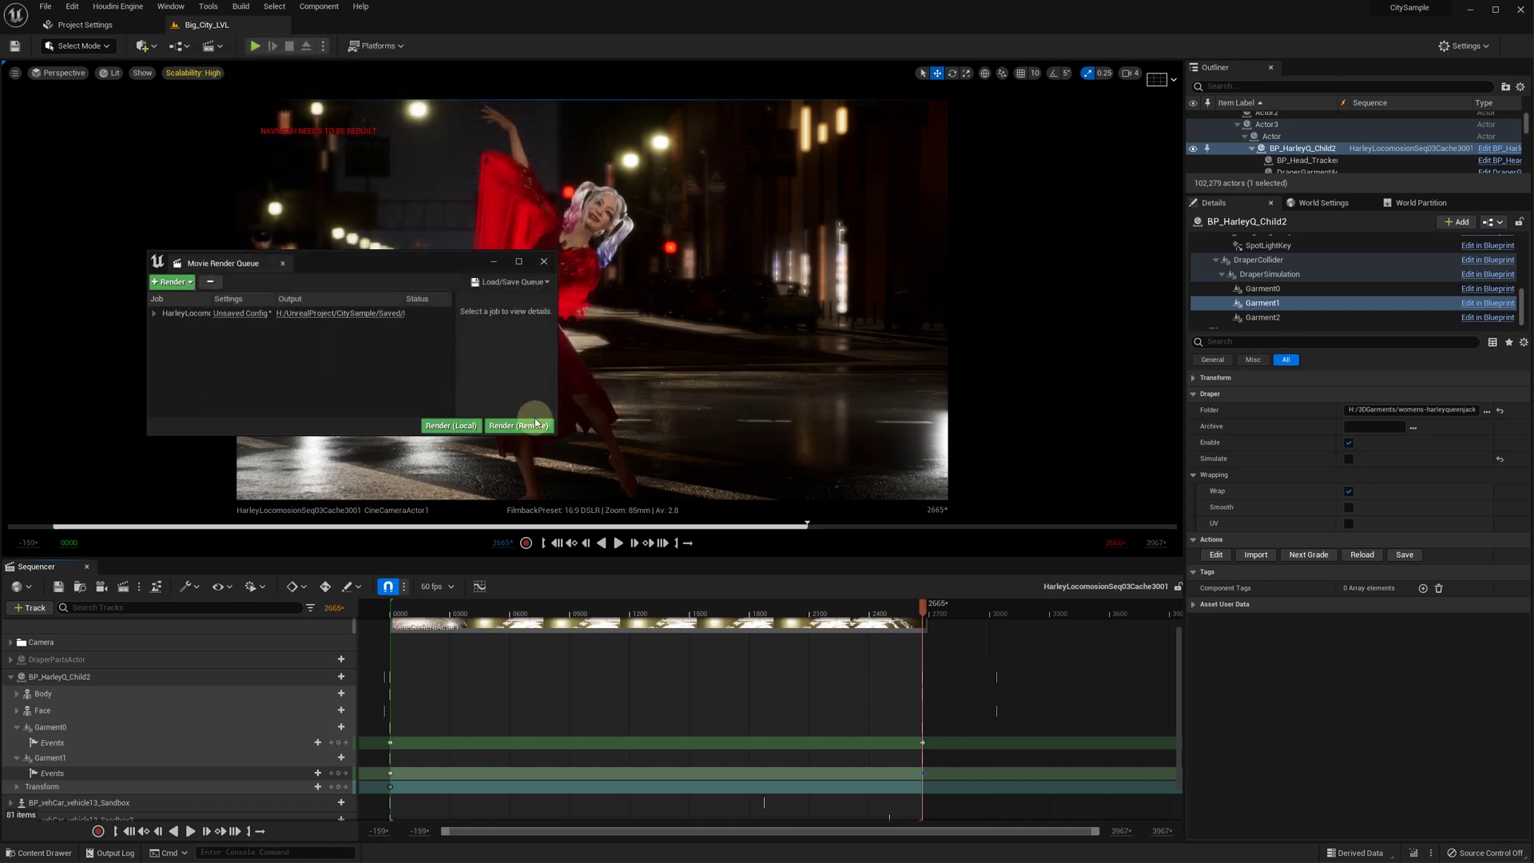
{"action": "left_click", "coordinate": [477, 425]}
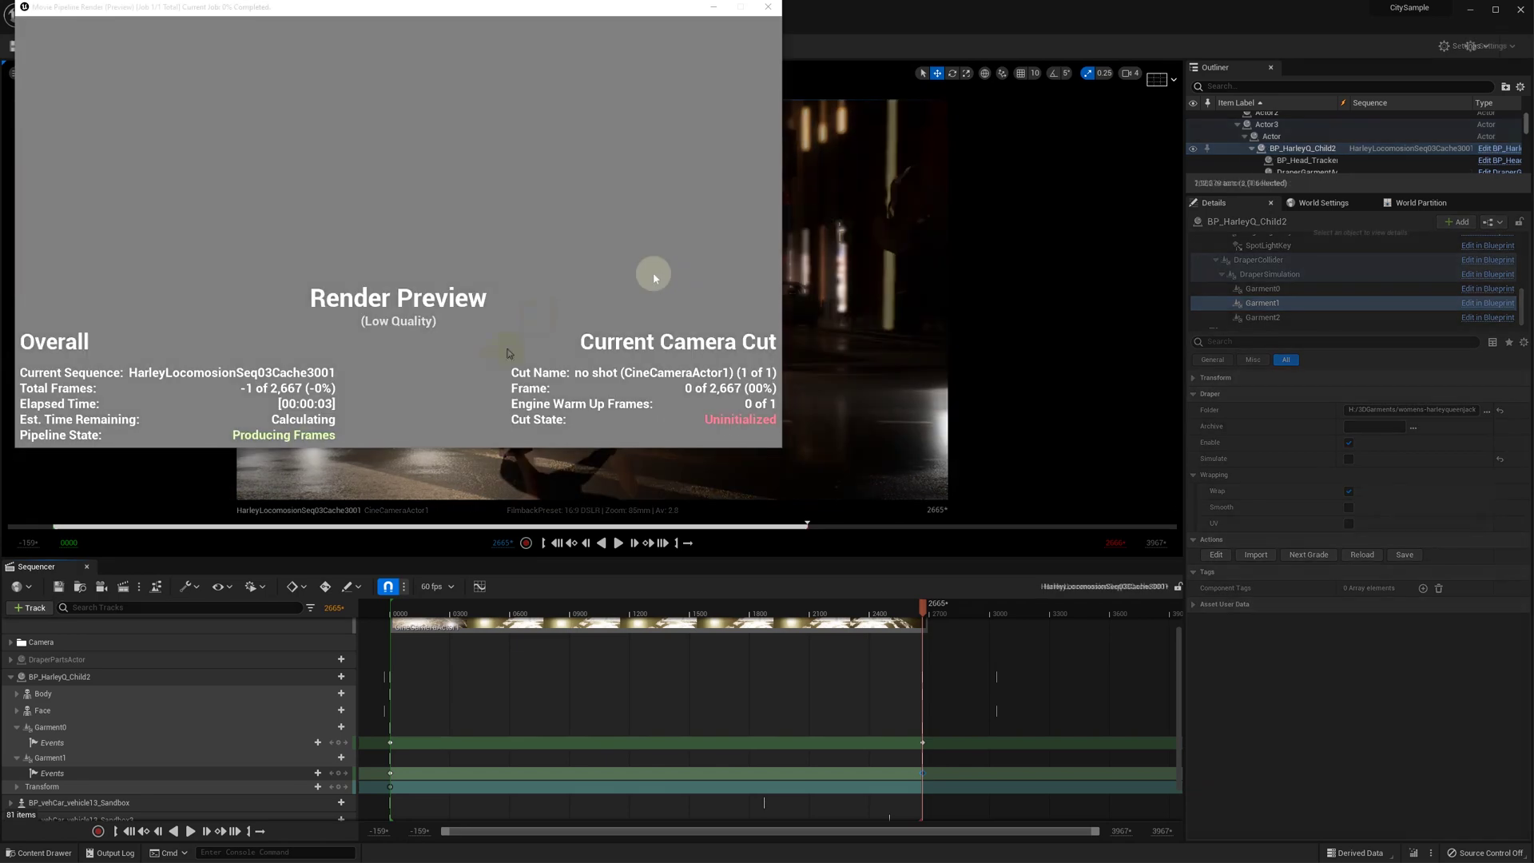